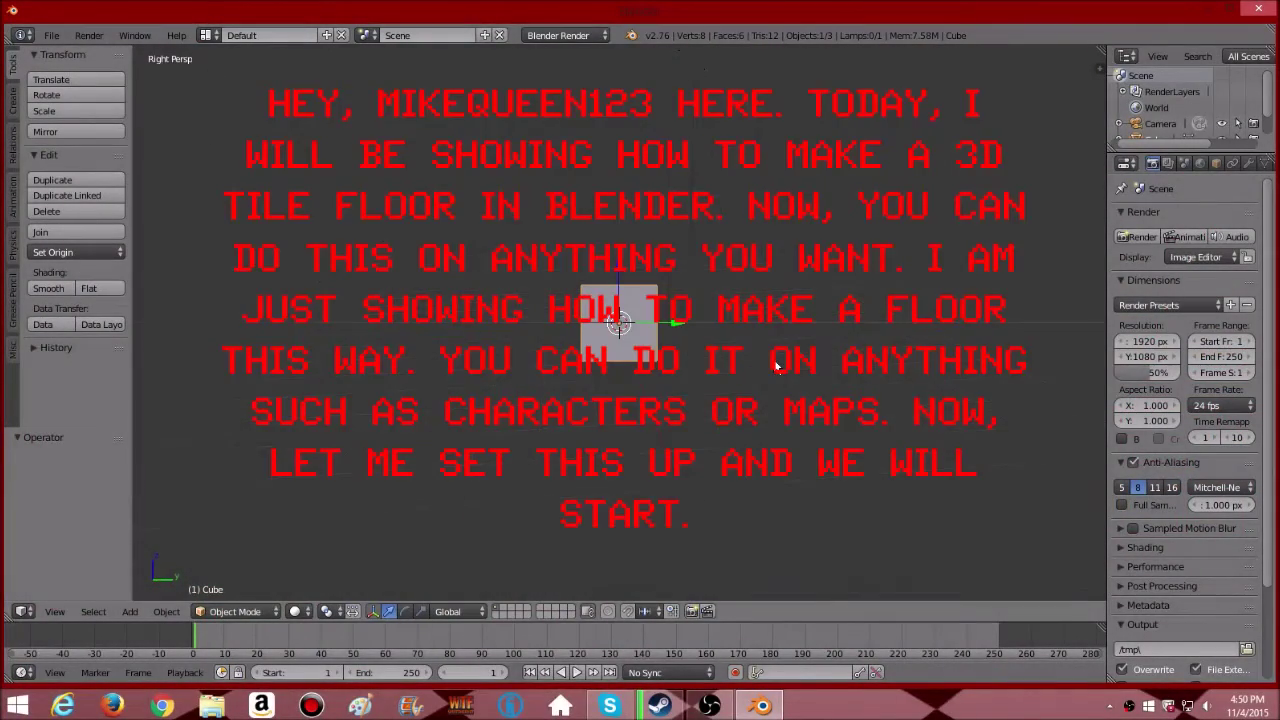
- Extrude both end faces of the cube outward along Y into a long bar
click(249, 614)
click(244, 572)
key(a)
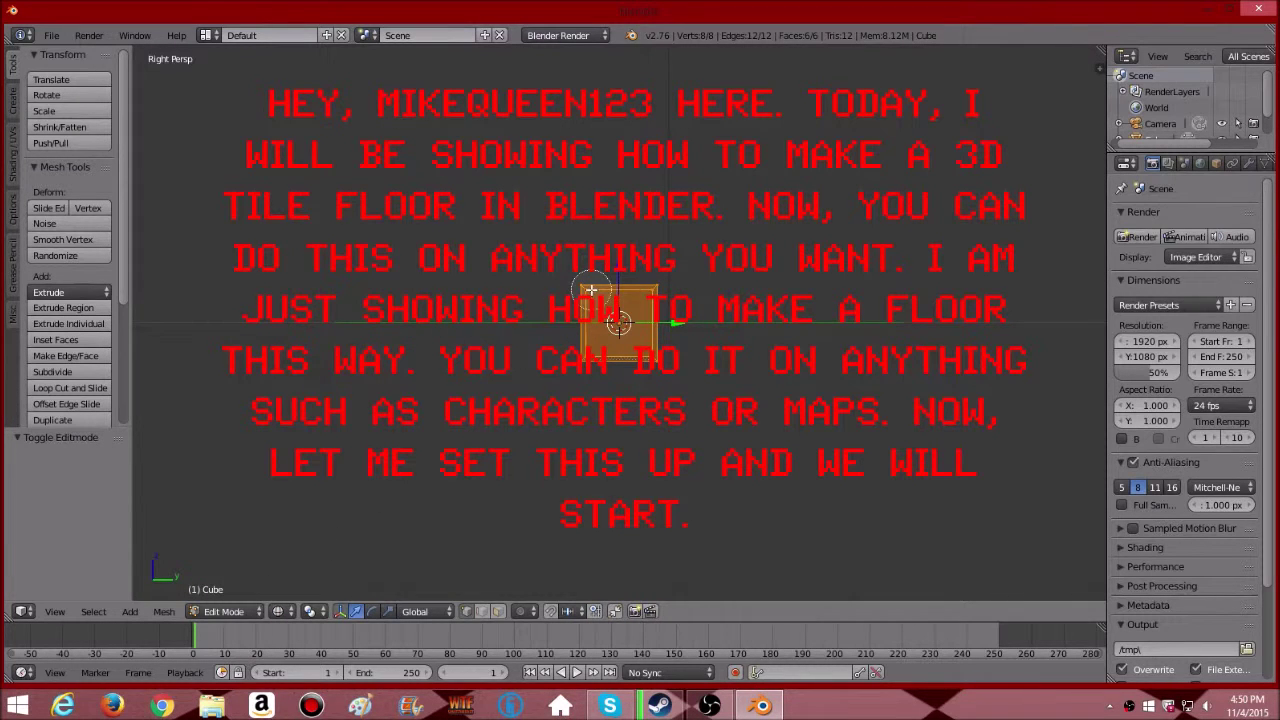
key(KP_5)
right_click(622, 332)
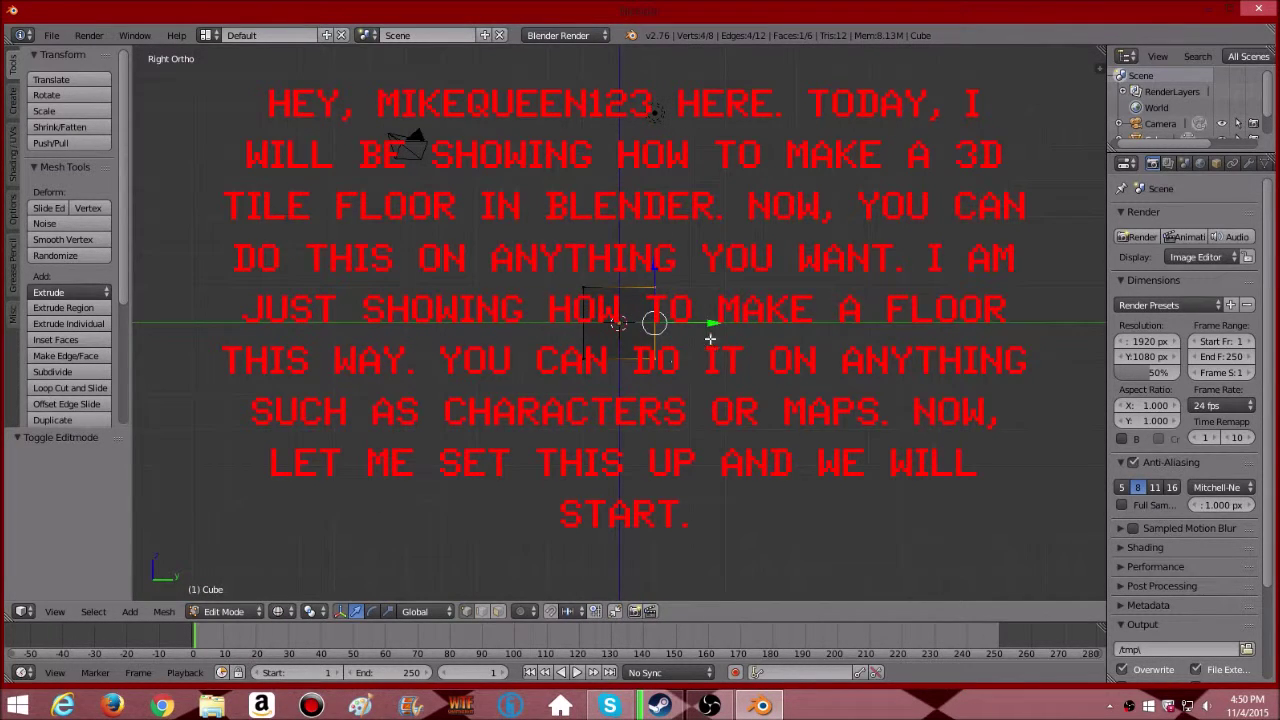
key(g)
click(992, 323)
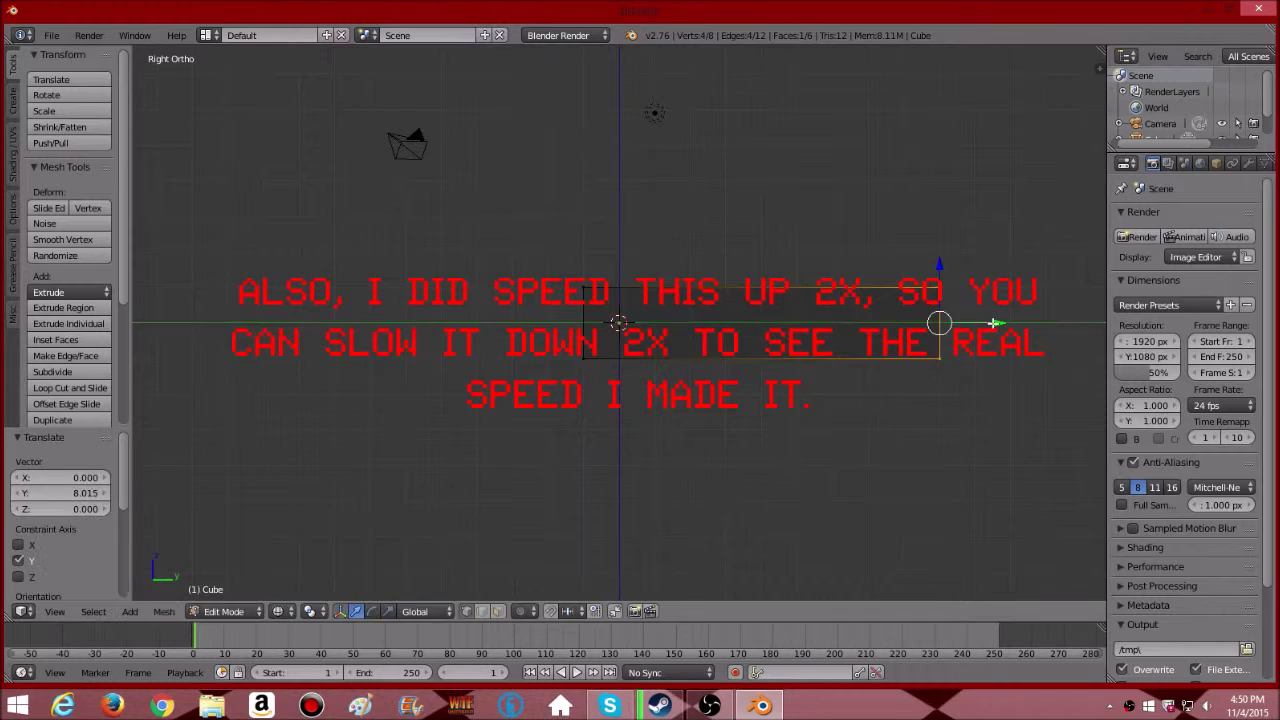
key(a)
drag(580, 290, 582, 356)
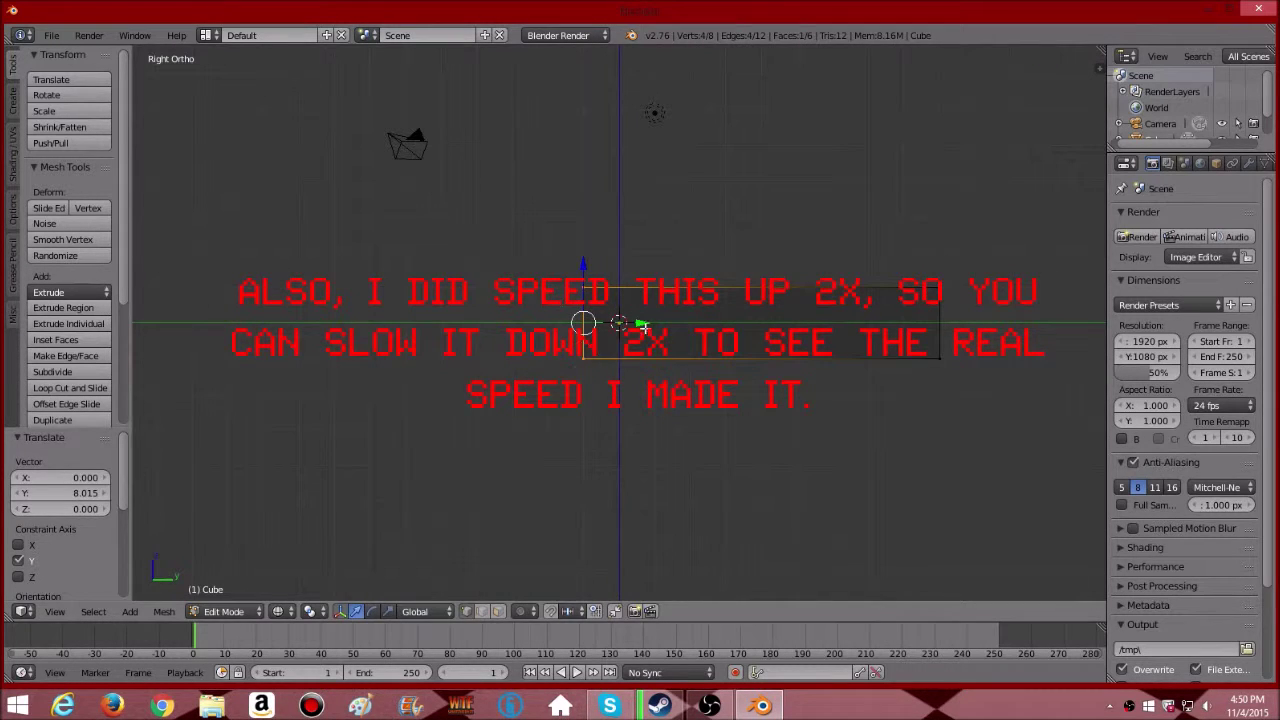
key(Escape)
key(g)
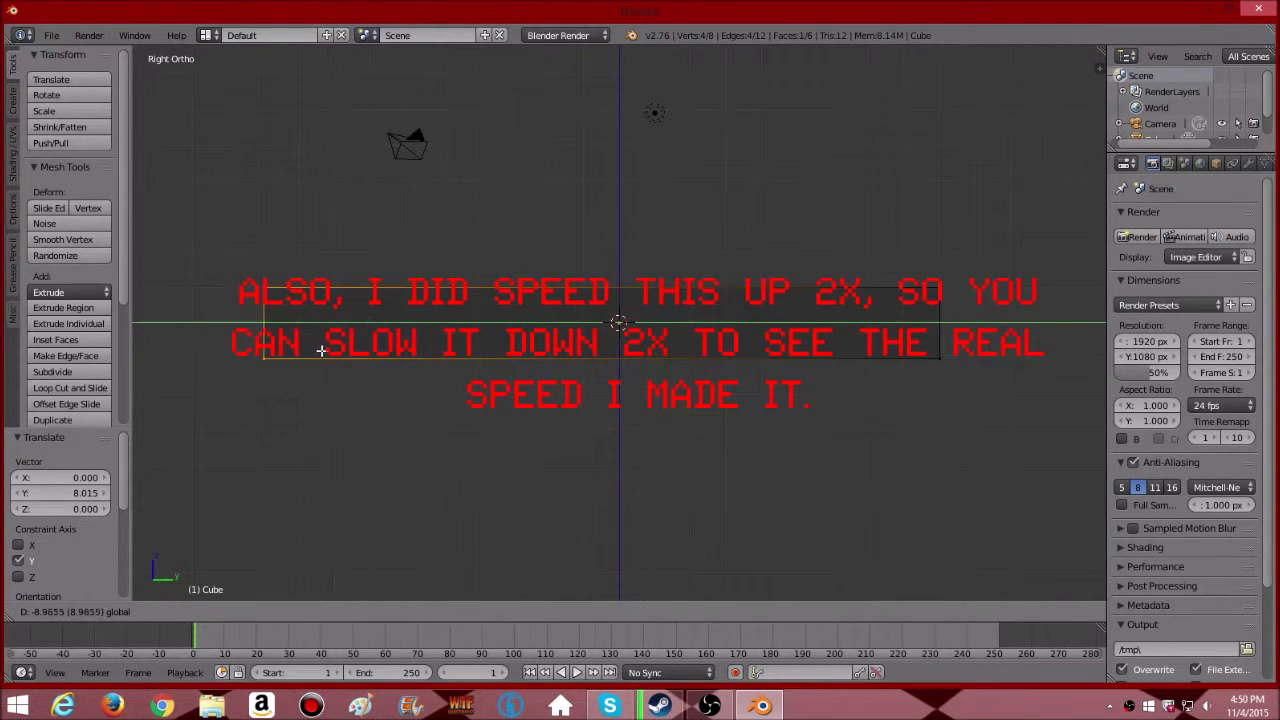
click(263, 337)
- Move the top and bottom edges toward each other along Z so the bar becomes a thin slab
right_click(263, 287)
shift+right_click(931, 286)
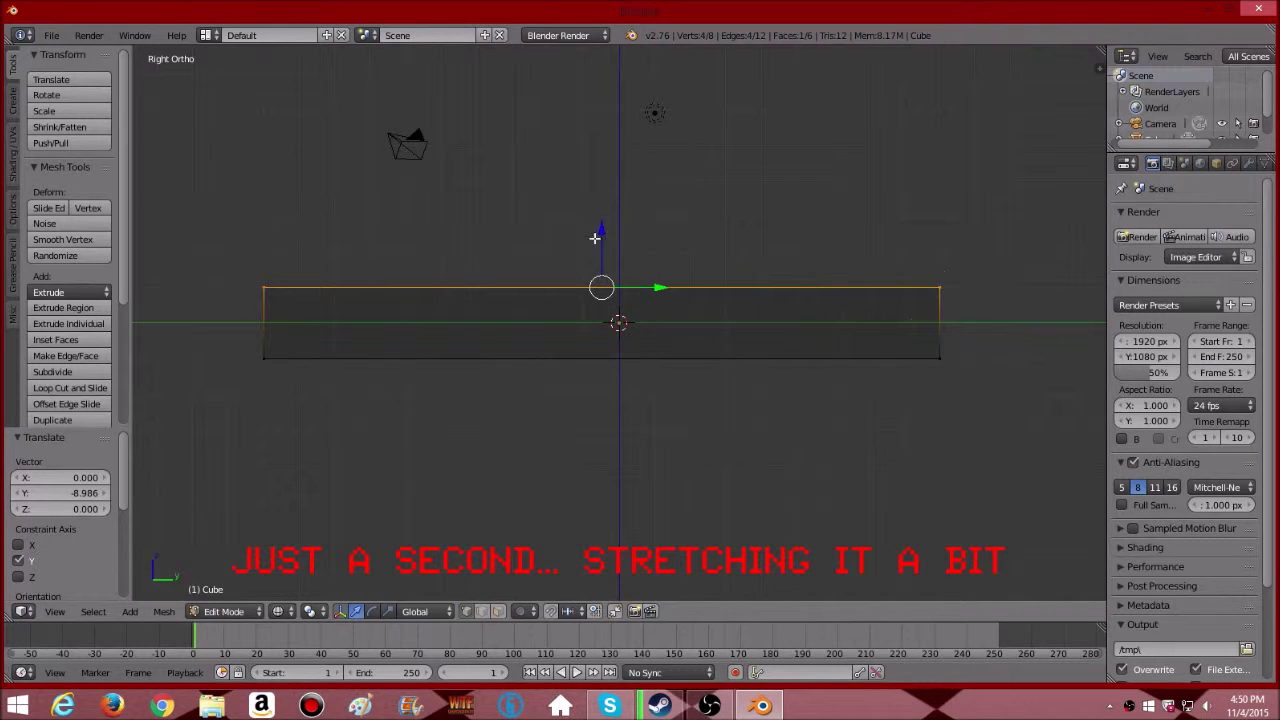
drag(596, 236, 603, 265)
shift+right_click(263, 317)
shift+right_click(940, 317)
right_click(940, 357)
shift+right_click(263, 357)
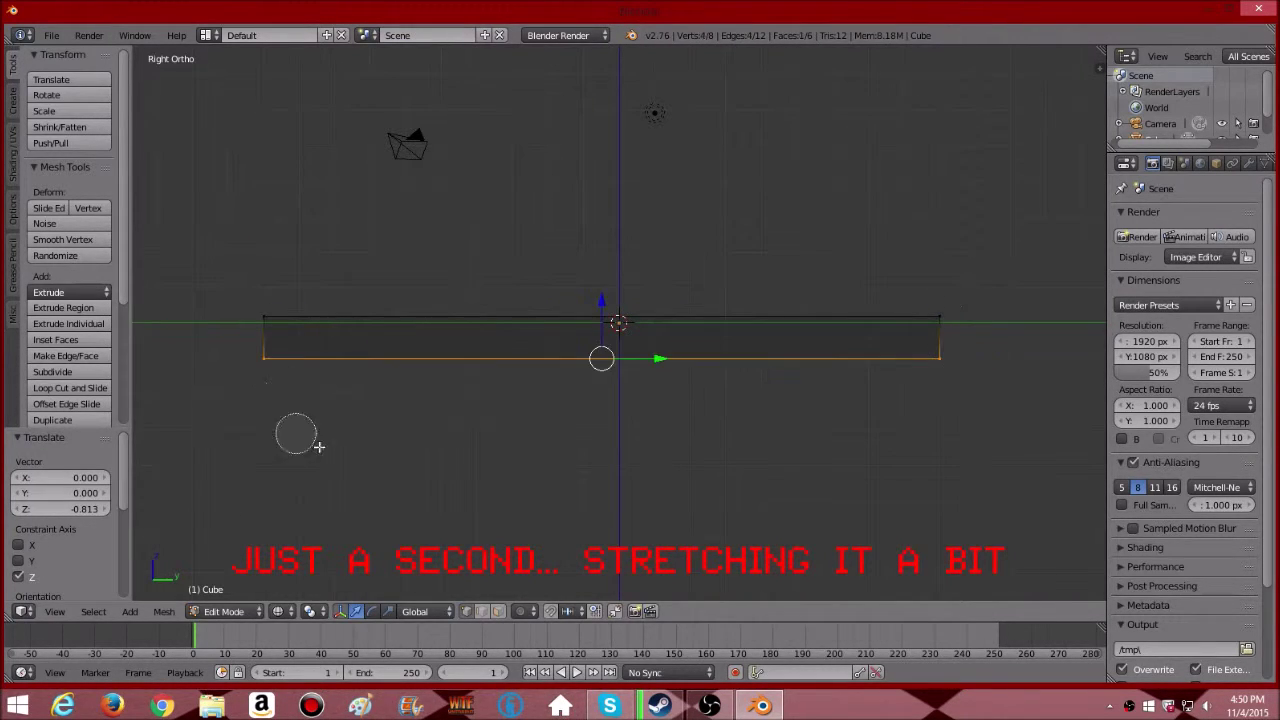
drag(602, 301, 600, 269)
shift+right_click(263, 322)
- In top view, pull the left and right side vertices outward along X to widen the slab
key(a)
key(KP_7)
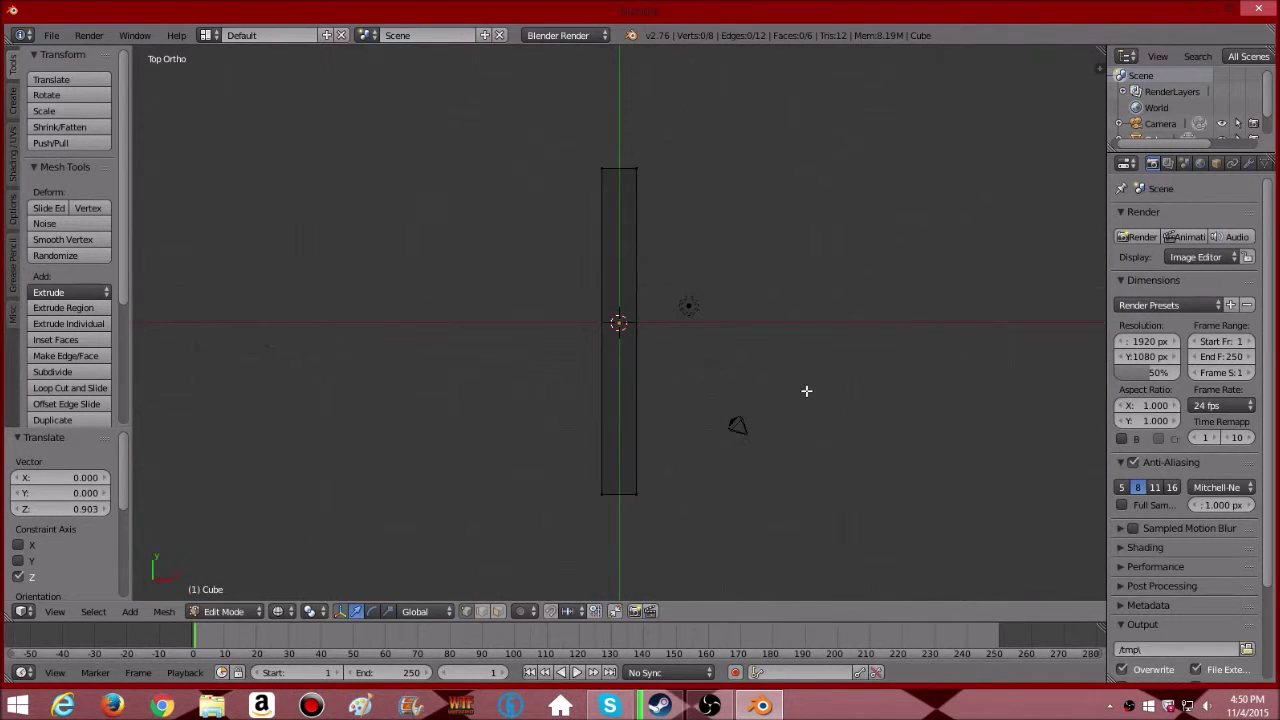
drag(609, 175, 600, 504)
key(Escape)
key(g)
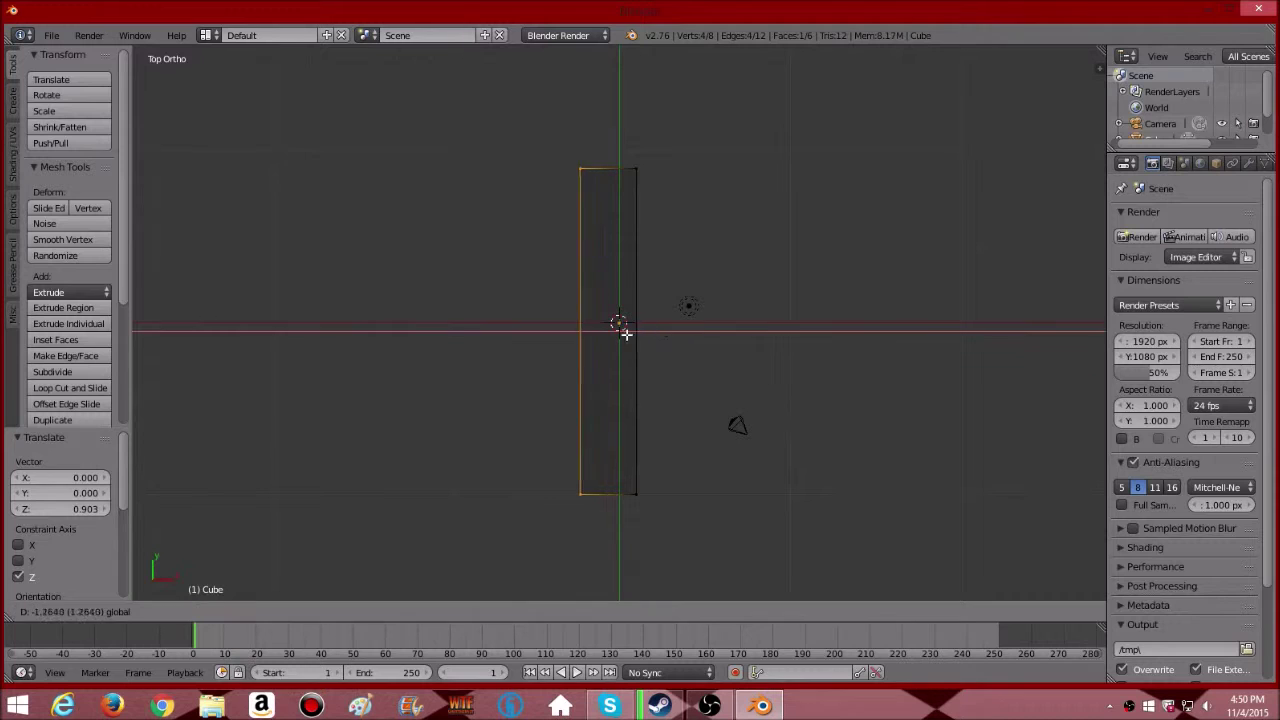
click(571, 334)
right_click(636, 493)
shift+right_click(636, 168)
key(g)
key(x)
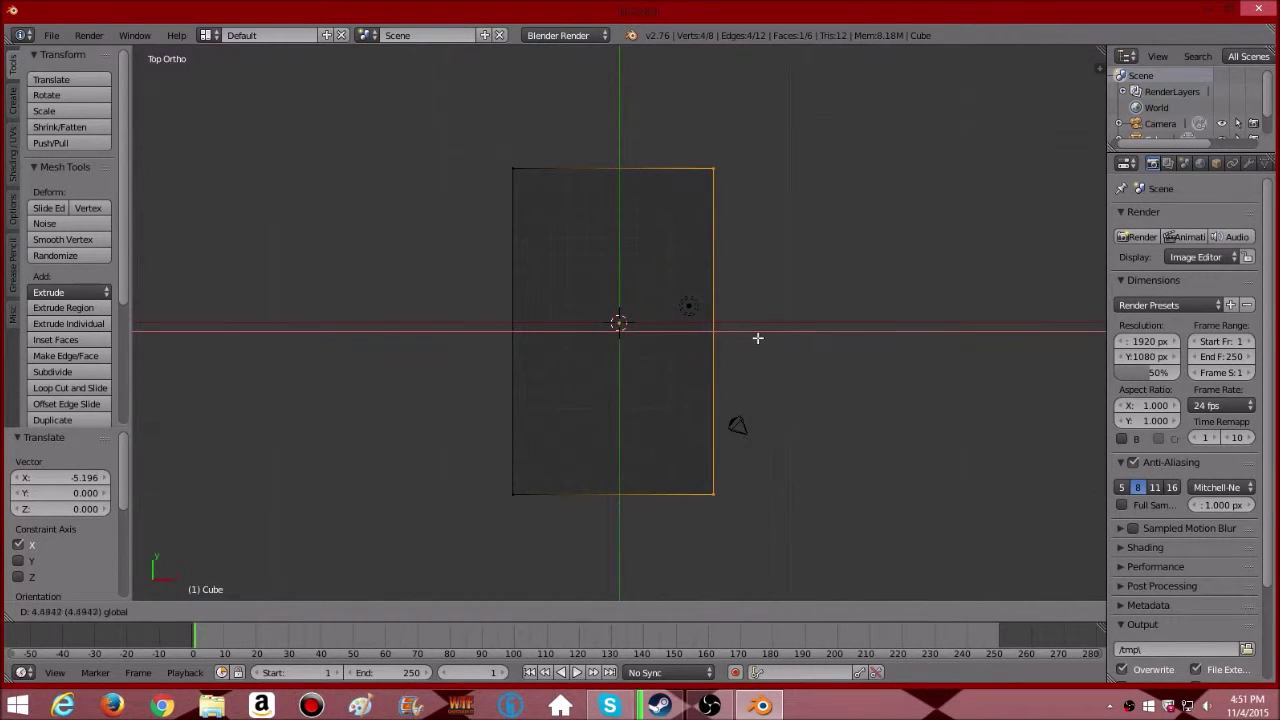
click(754, 189)
right_click(733, 493)
- Switch the viewport to Texture shading and orbit to view the plate at an angle
key(a)
key(z)
click(278, 611)
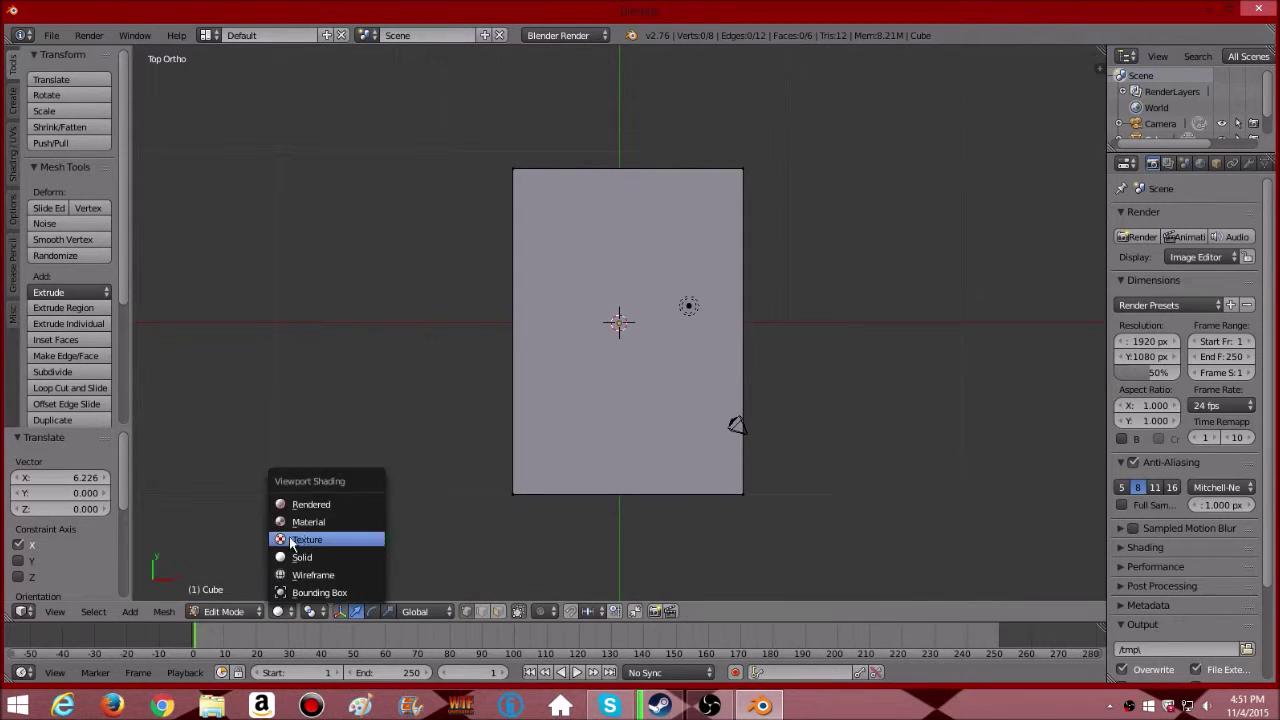
click(300, 521)
mouse_move(447, 532)
middle_down()
mouse_move(363, 446)
mouse_move(651, 451)
mouse_move(603, 180)
middle_up()
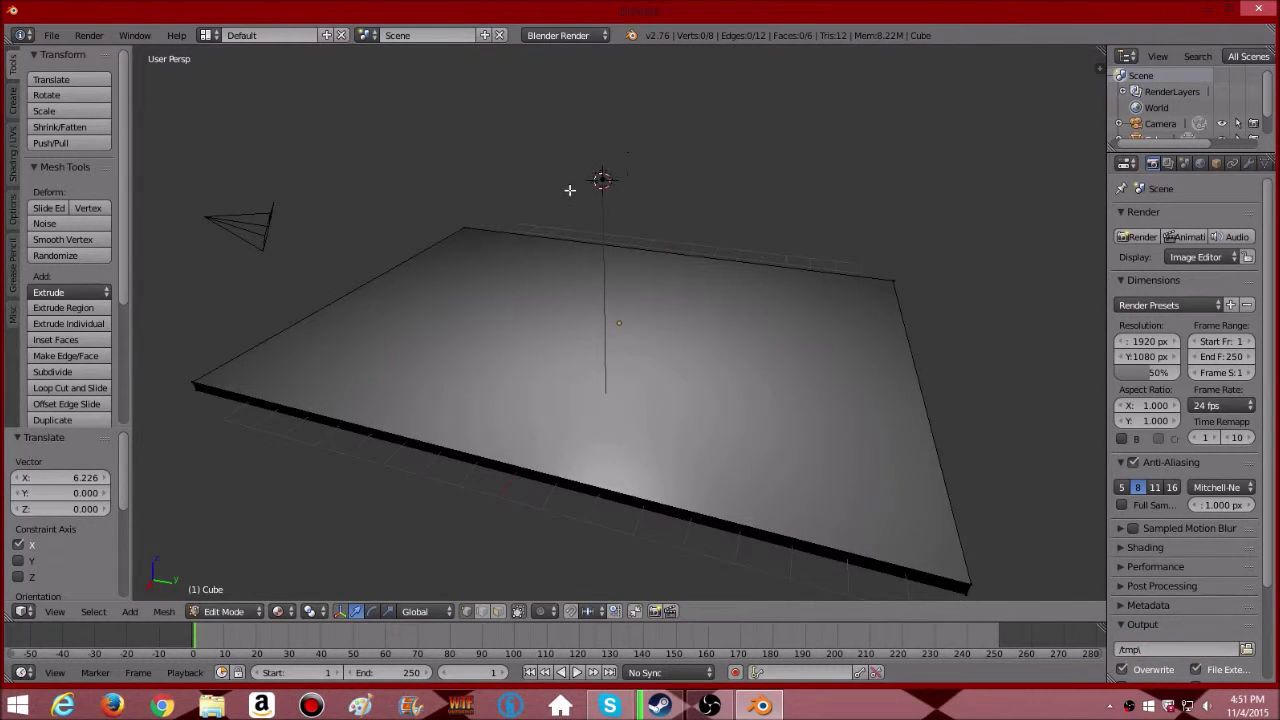
middle_drag(600, 180, 716, 192)
middle_drag(749, 240, 764, 282)
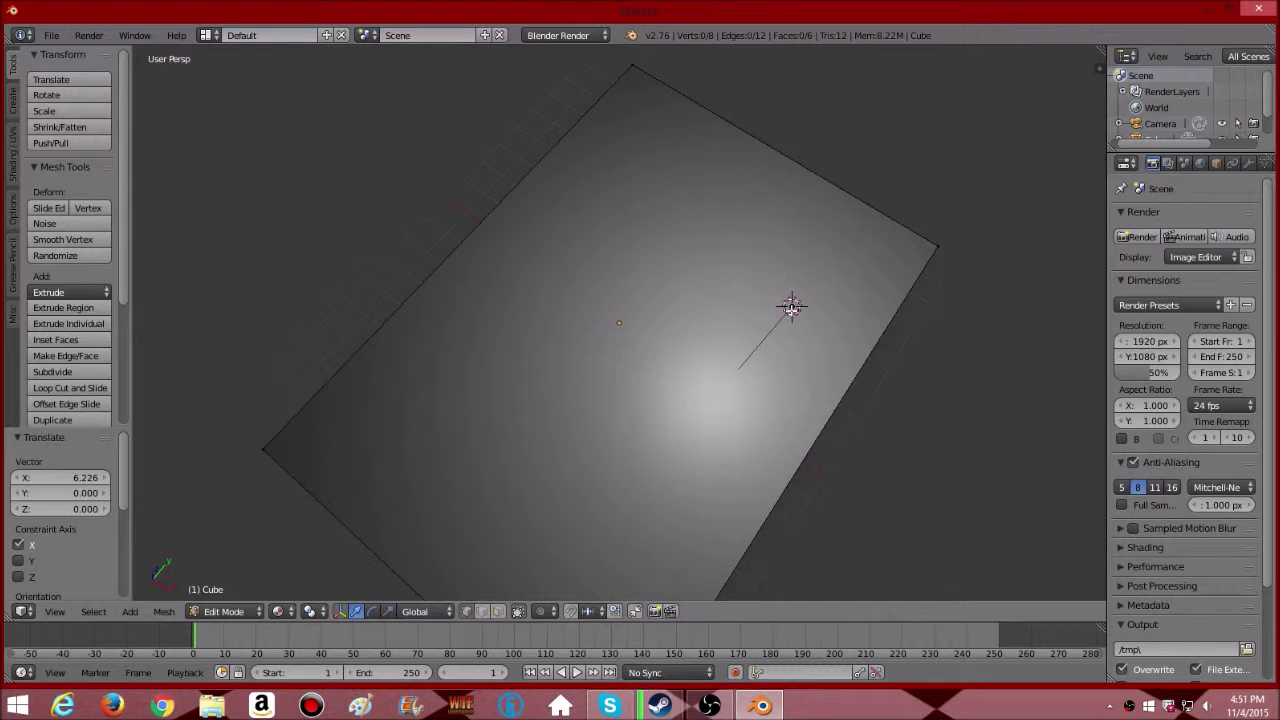
click(224, 611)
- In Object Mode, select the lamp and move it in the front view
click(229, 594)
right_click(763, 280)
mouse_move(763, 280)
middle_down()
mouse_move(769, 380)
mouse_move(792, 332)
middle_up()
key(KP_1)
key(g)
click(779, 222)
middle_drag(779, 222, 815, 282)
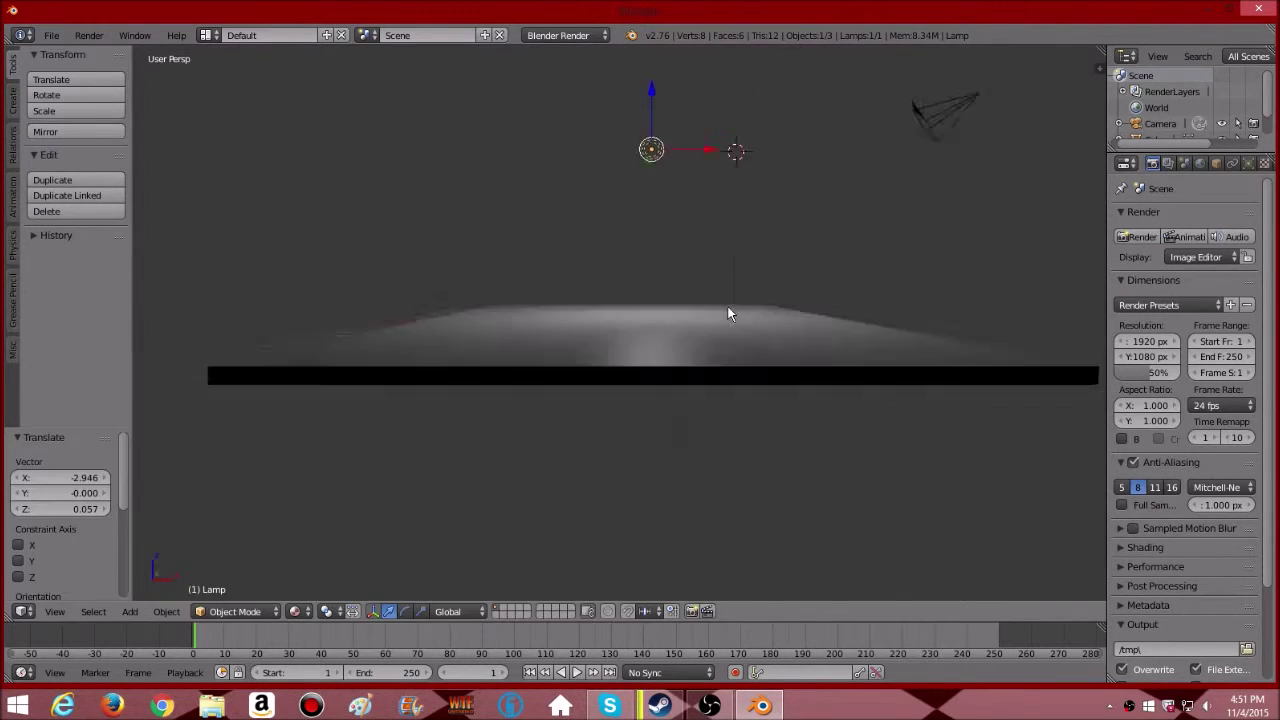
- Reposition the lamp from the right side view so it sits over the plate
key(KP_3)
key(g)
click(794, 205)
mouse_move(794, 205)
middle_down()
mouse_move(821, 289)
mouse_move(867, 228)
middle_up()
key(KP_3)
key(g)
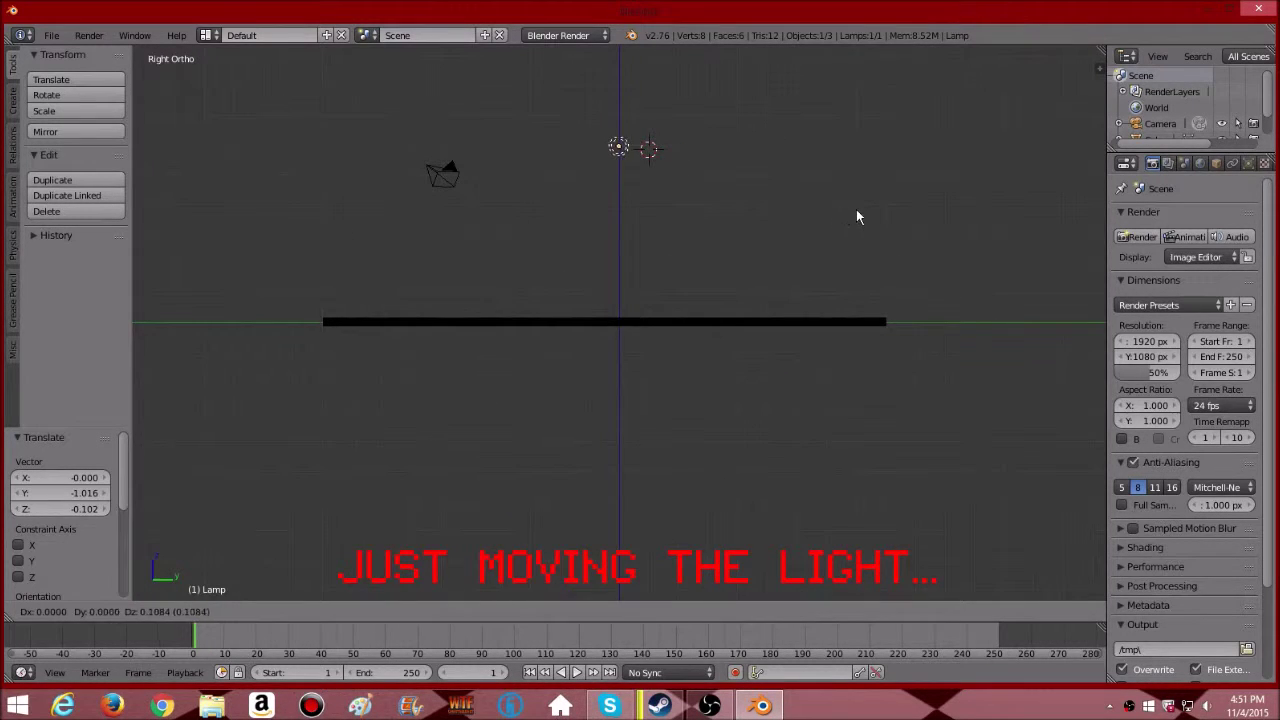
click(856, 210)
- Fine-tune the lamp from the front, widen the properties panel, and select the floor plate
key(KP_1)
key(g)
click(826, 209)
mouse_move(826, 215)
middle_down()
mouse_move(800, 286)
mouse_move(1023, 431)
mouse_move(829, 443)
middle_up()
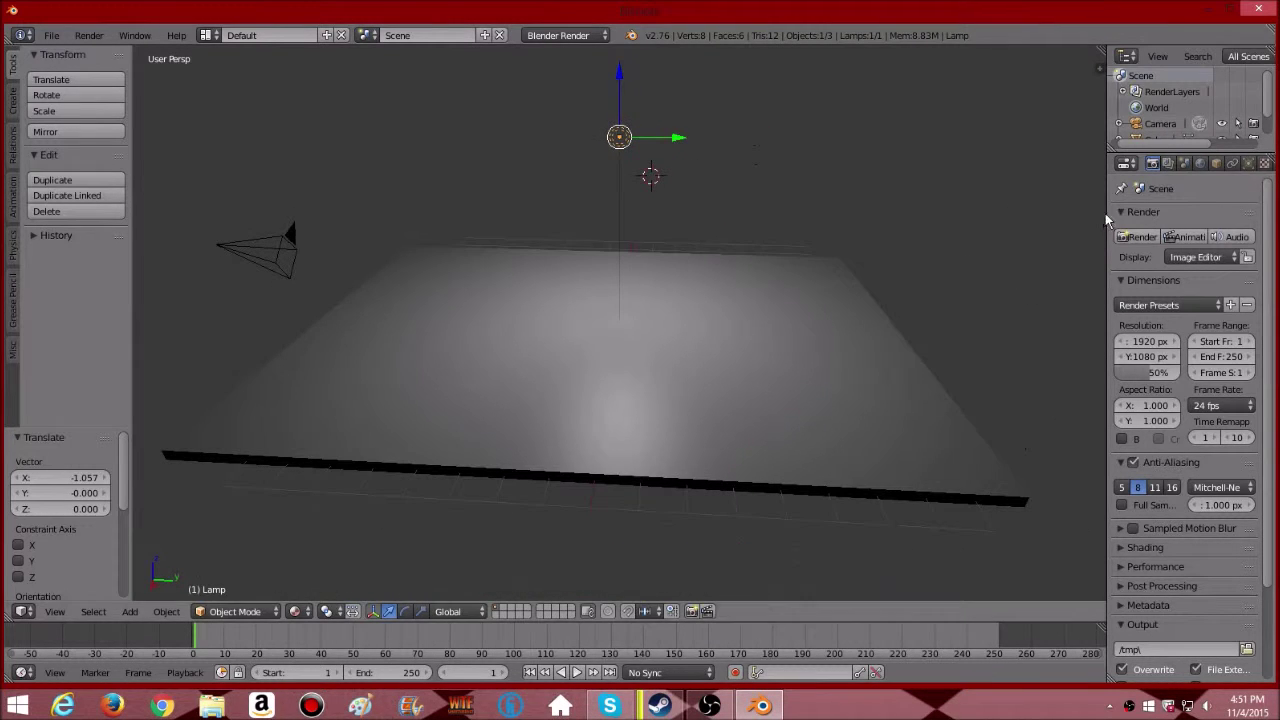
drag(1107, 219, 1017, 219)
right_click(689, 363)
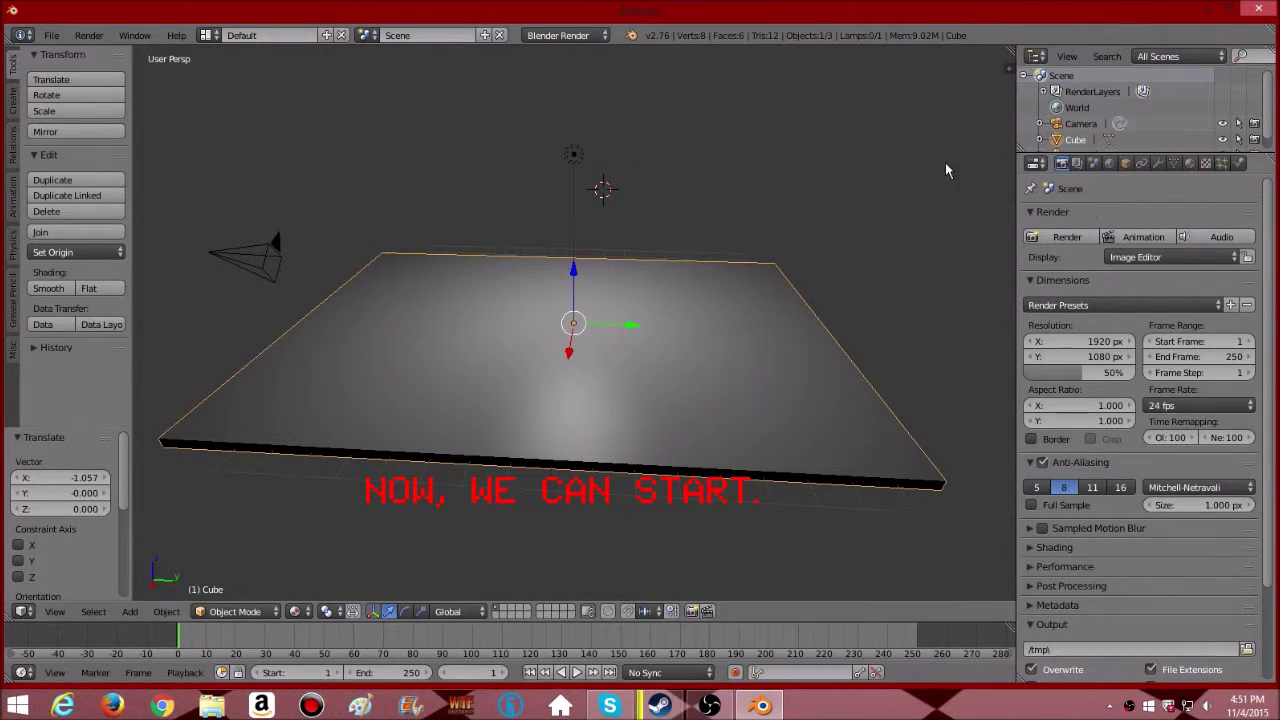
- Adjust the floor material's diffuse colour and enable Mirror with 0.1 reflectivity
click(1190, 163)
text(floor)
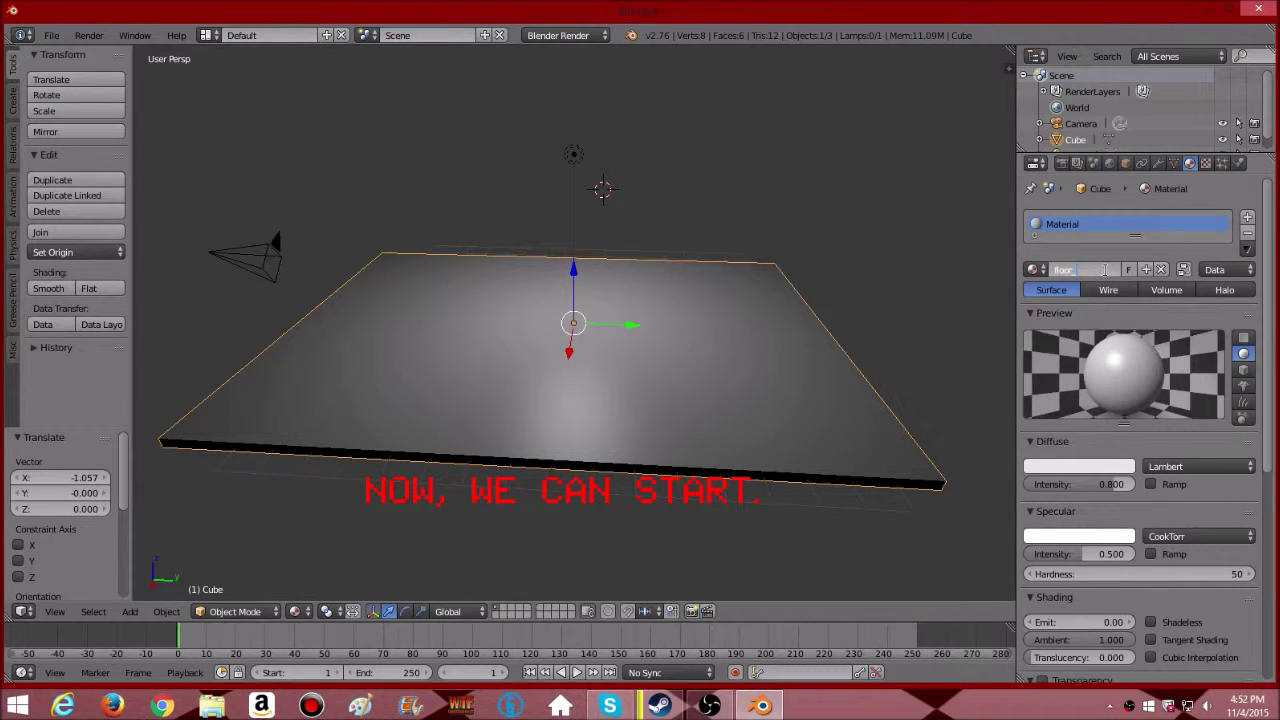
click(1113, 466)
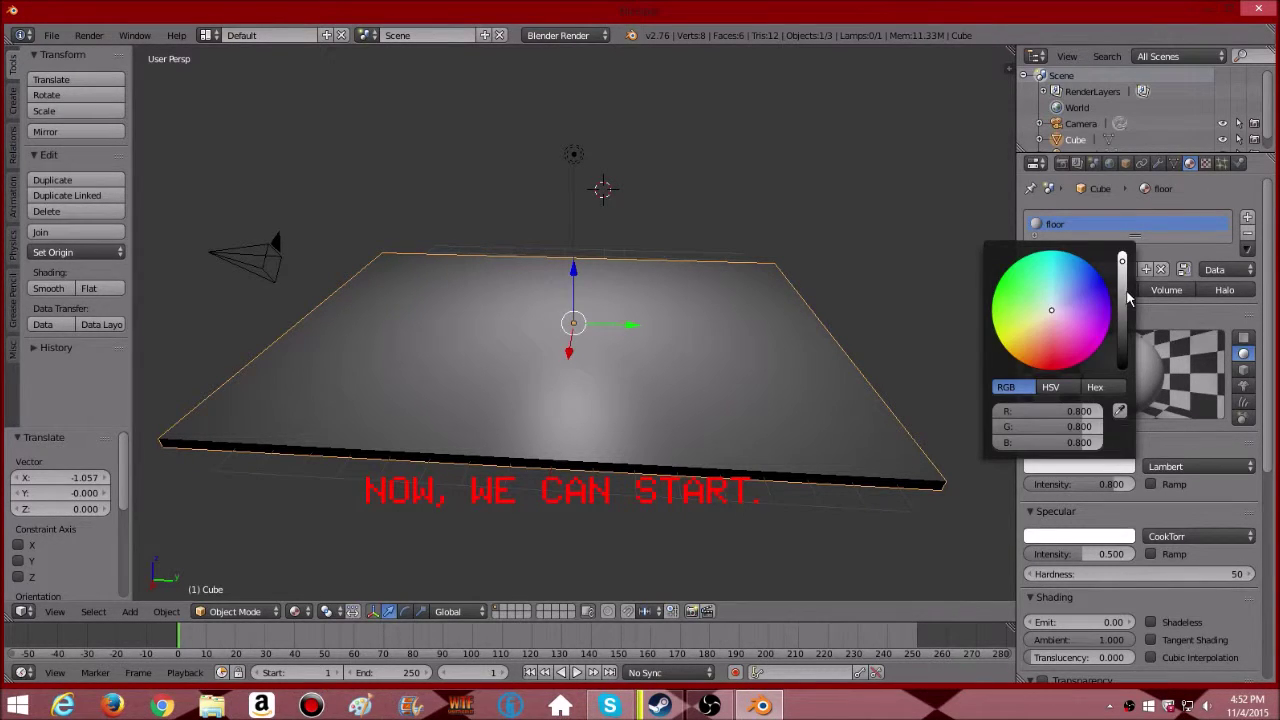
scroll(1130, 400, down, 1)
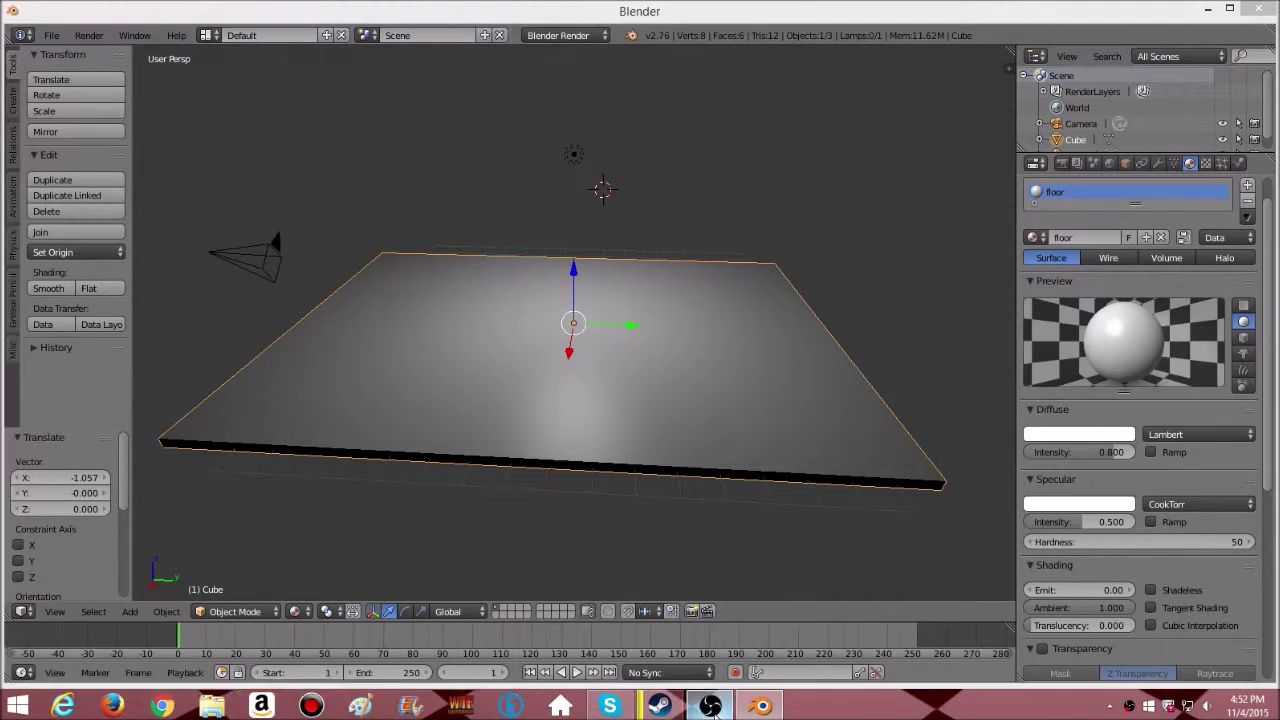
scroll(1122, 551, down, 5)
click(1031, 542)
click(1042, 541)
key(Return)
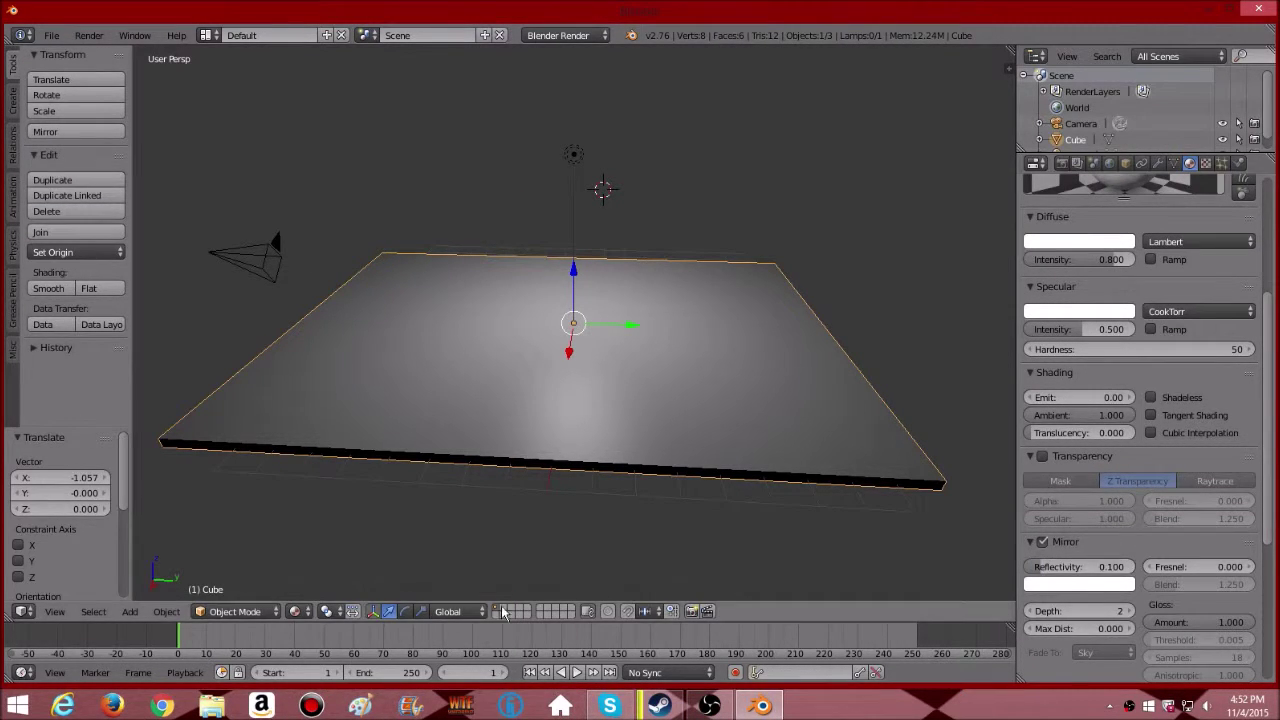
- Preview the mirror material in rendered shading, return to solid, and tidy the material panels
click(297, 614)
click(300, 503)
click(297, 612)
click(329, 523)
scroll(1033, 530, down, 2)
click(1029, 478)
click(1029, 478)
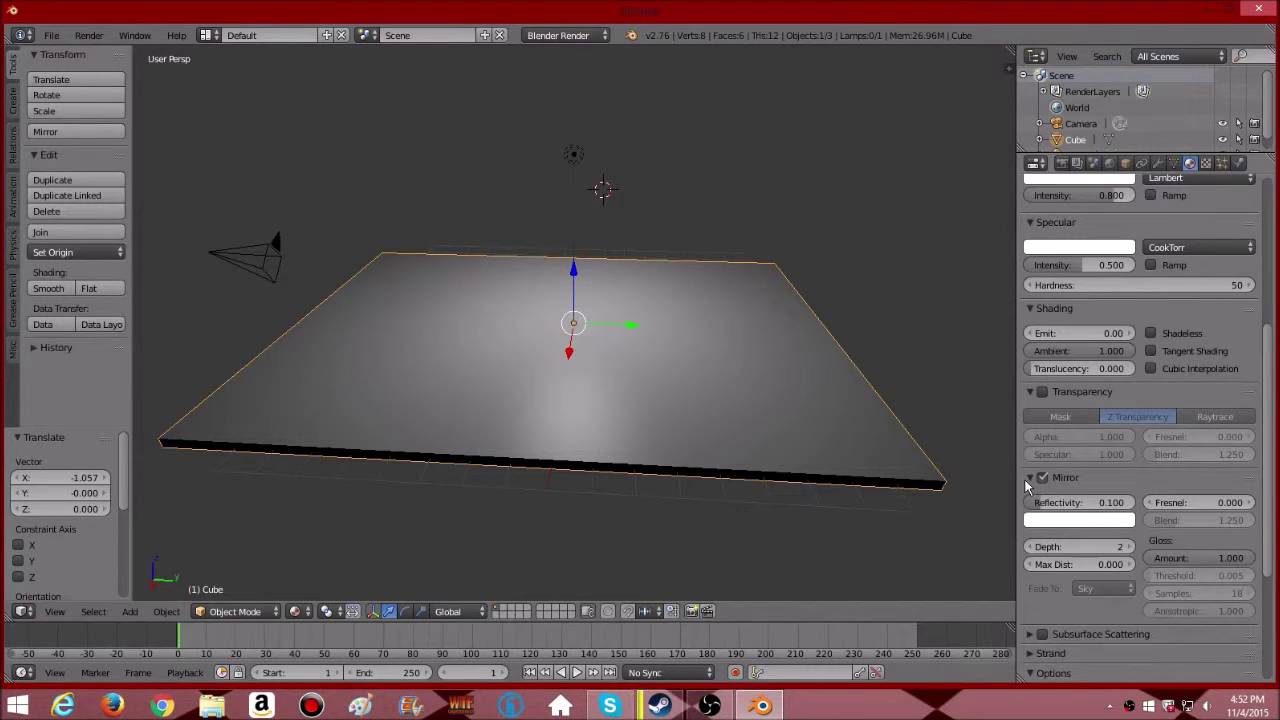
click(1027, 479)
click(1027, 479)
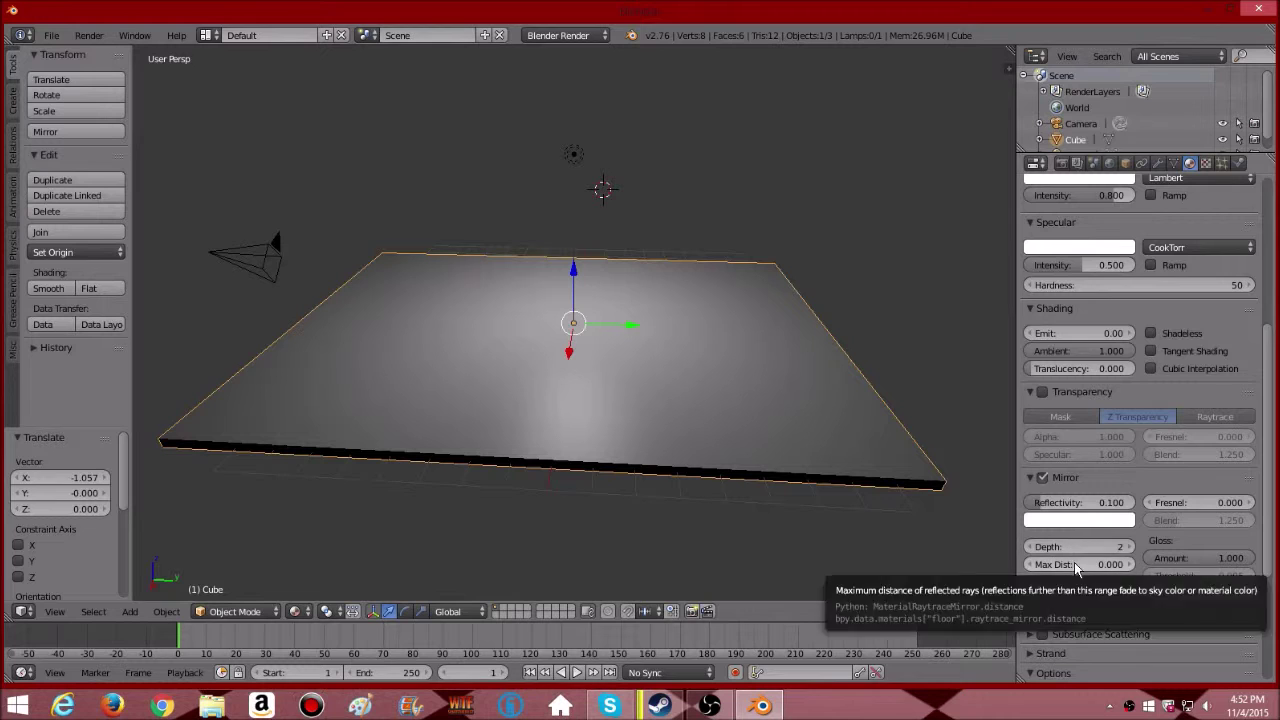
click(1030, 478)
click(1034, 535)
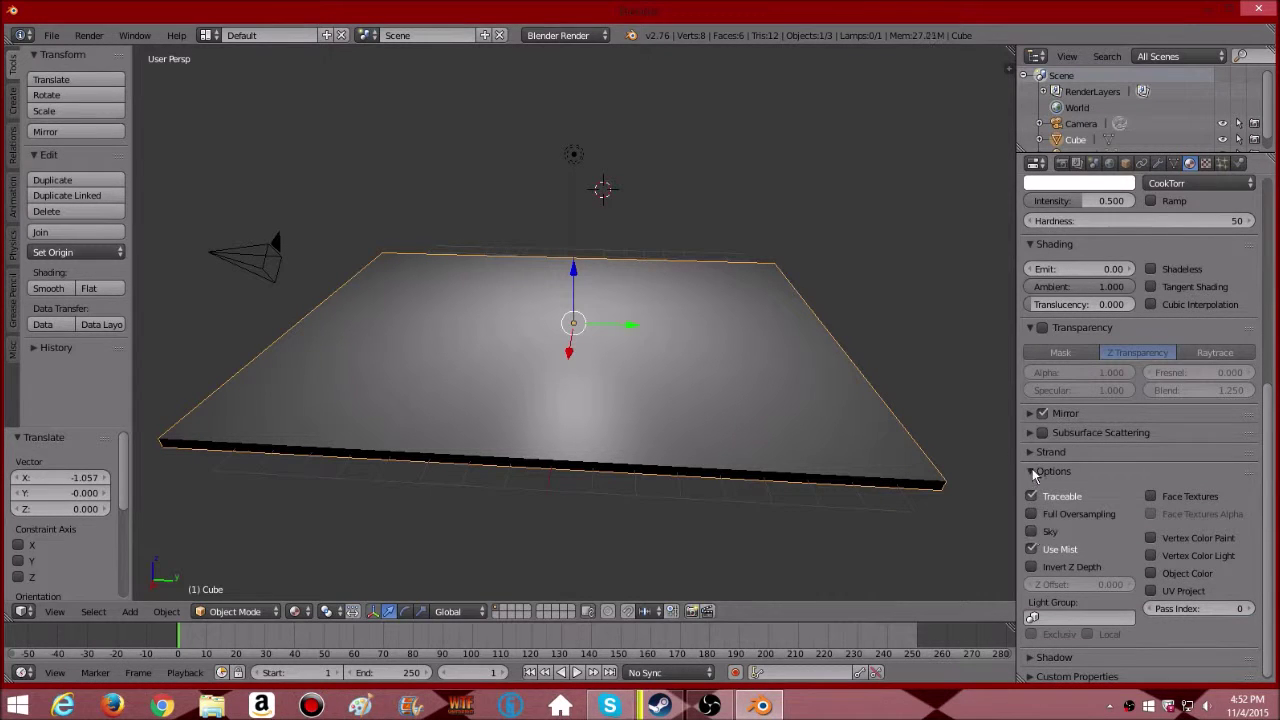
click(1033, 477)
scroll(1033, 477, up, 10)
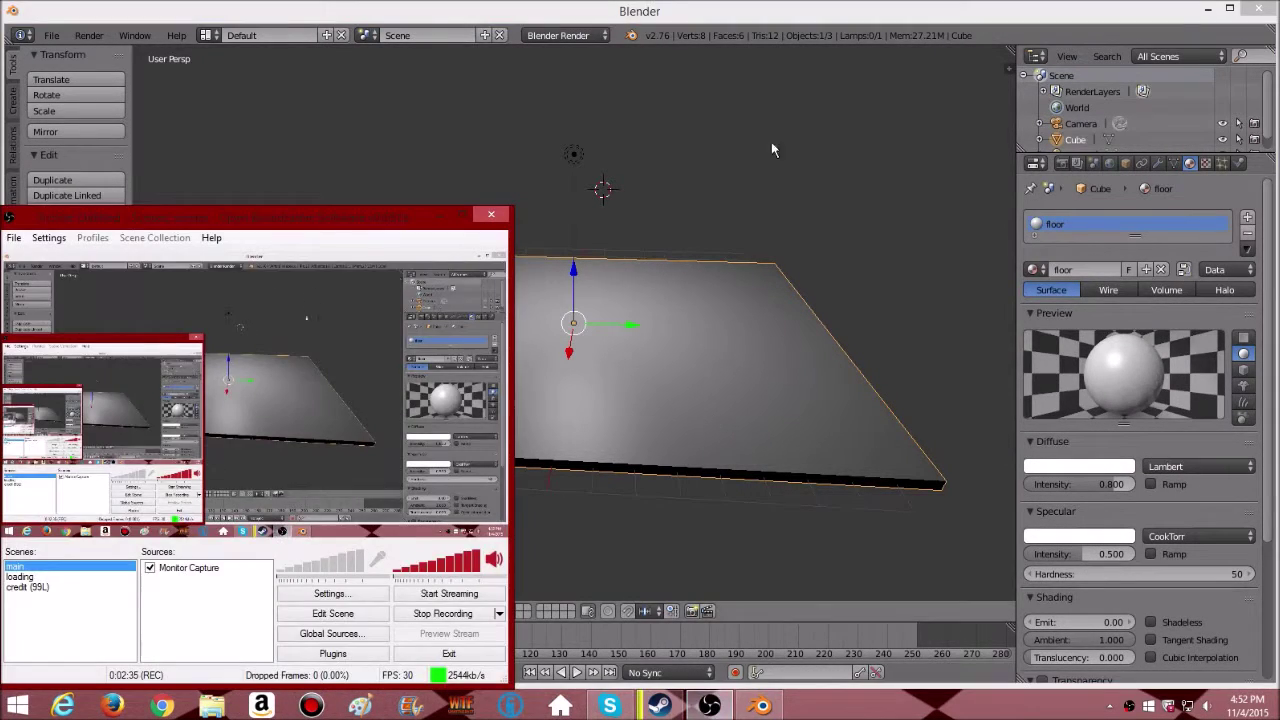
- Add a texture named Floor and set its type to Image or Movie
click(1206, 164)
click(1080, 340)
text(r)
key(Return)
click(1100, 360)
click(1140, 268)
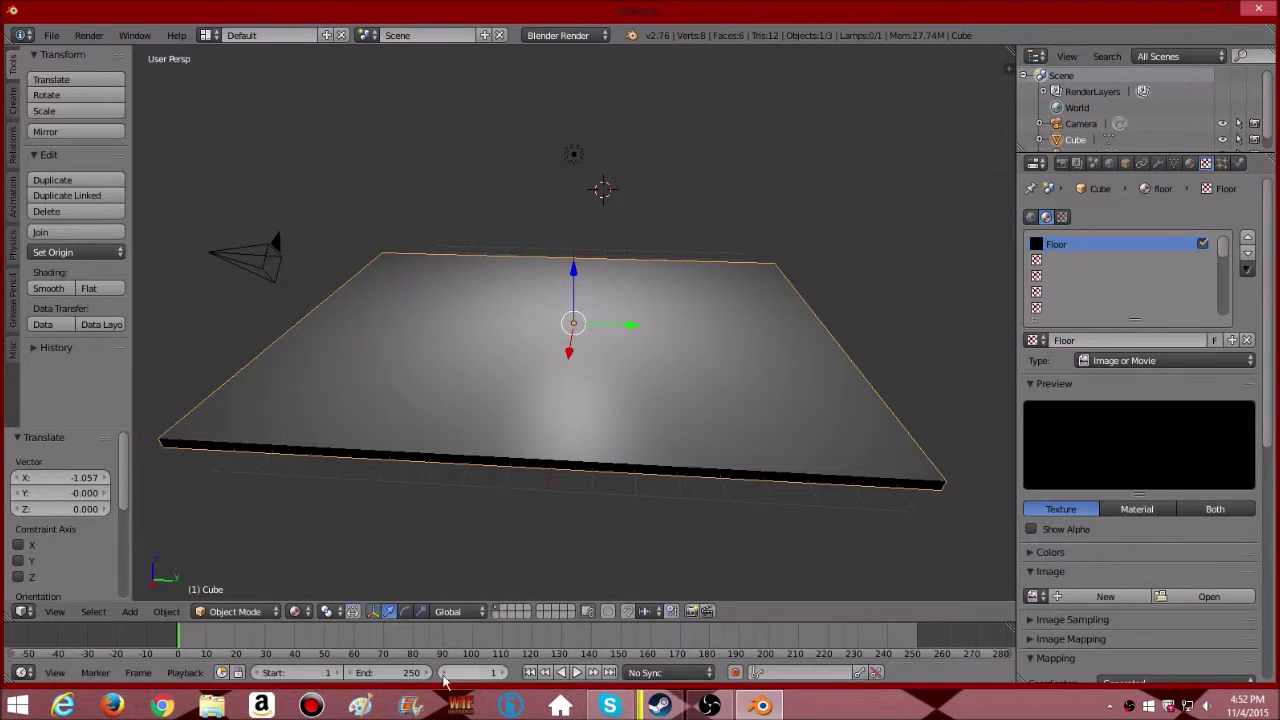
click(362, 708)
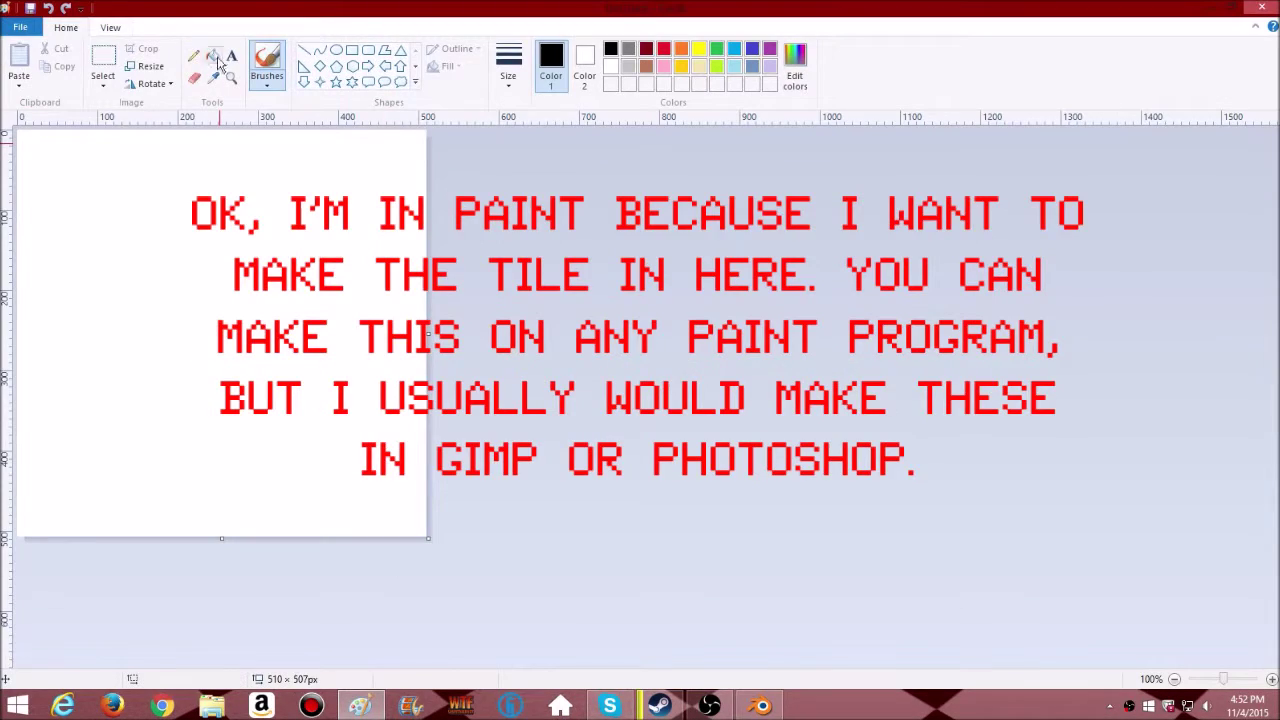
- Draw a square outline, then resize the canvas to 400 × 400 pixels without keeping aspect ratio
click(351, 52)
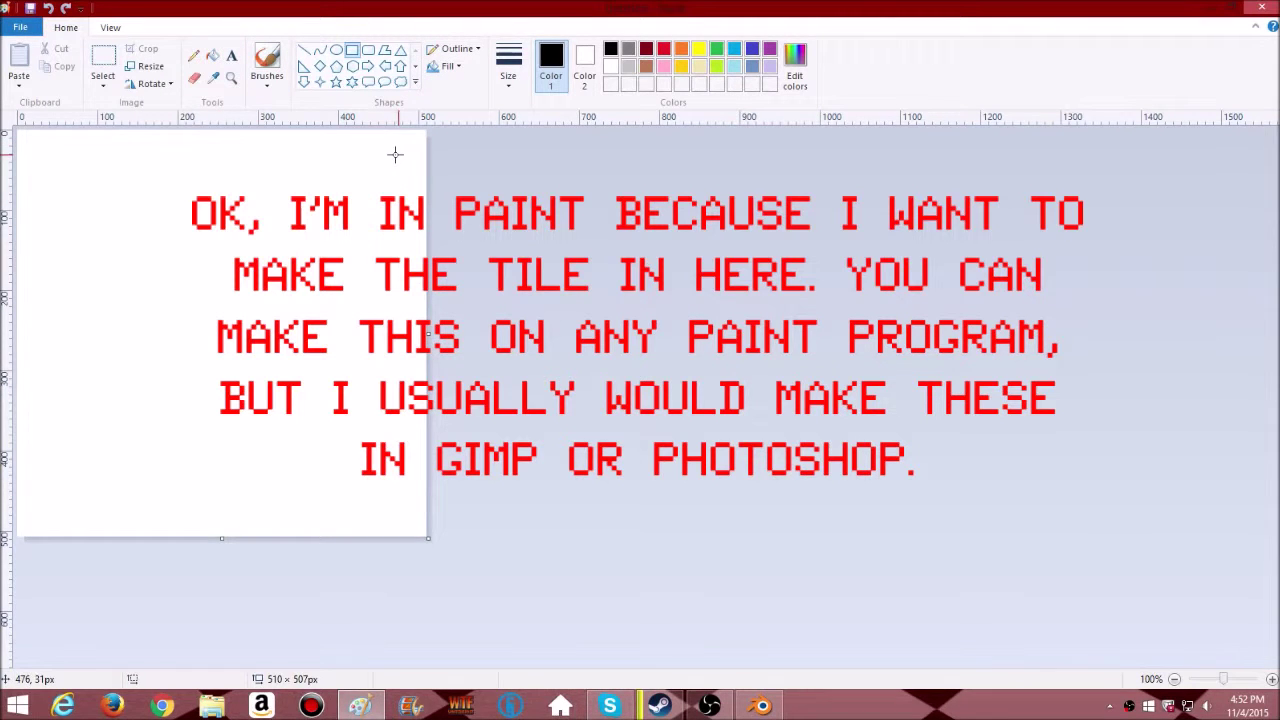
drag(40, 160, 173, 289)
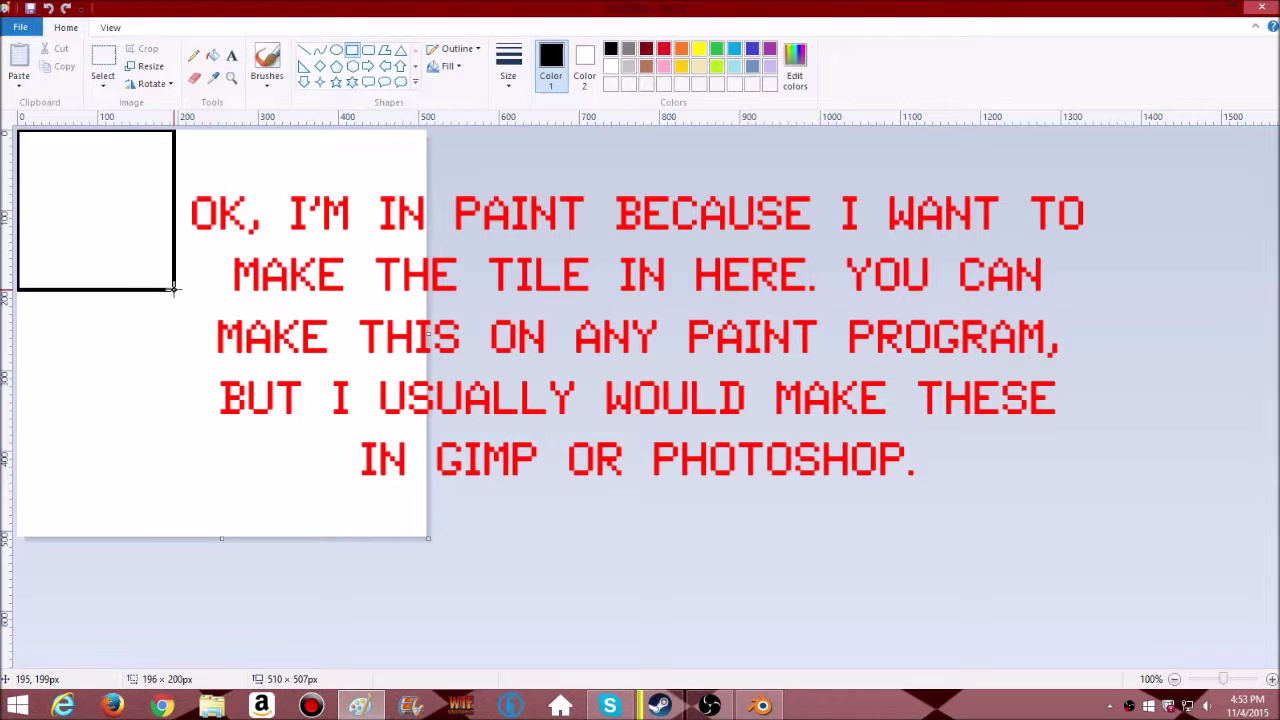
drag(428, 538, 399, 451)
click(160, 66)
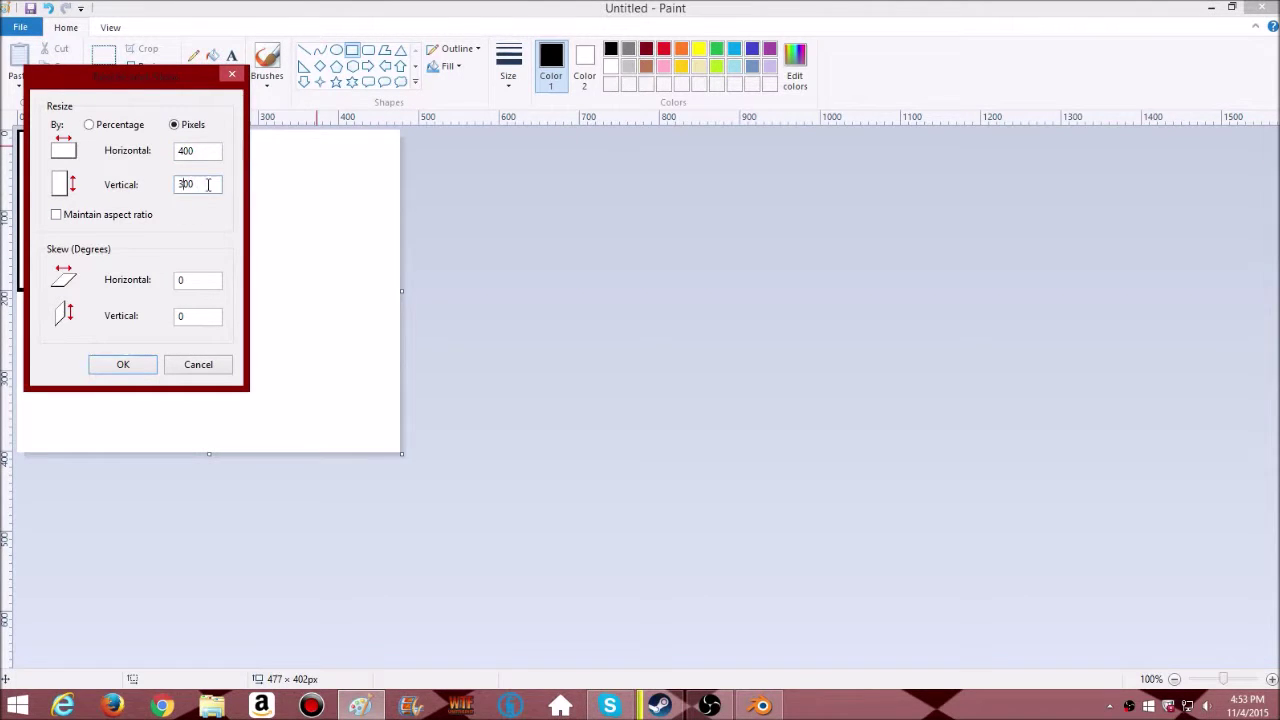
key(Return)
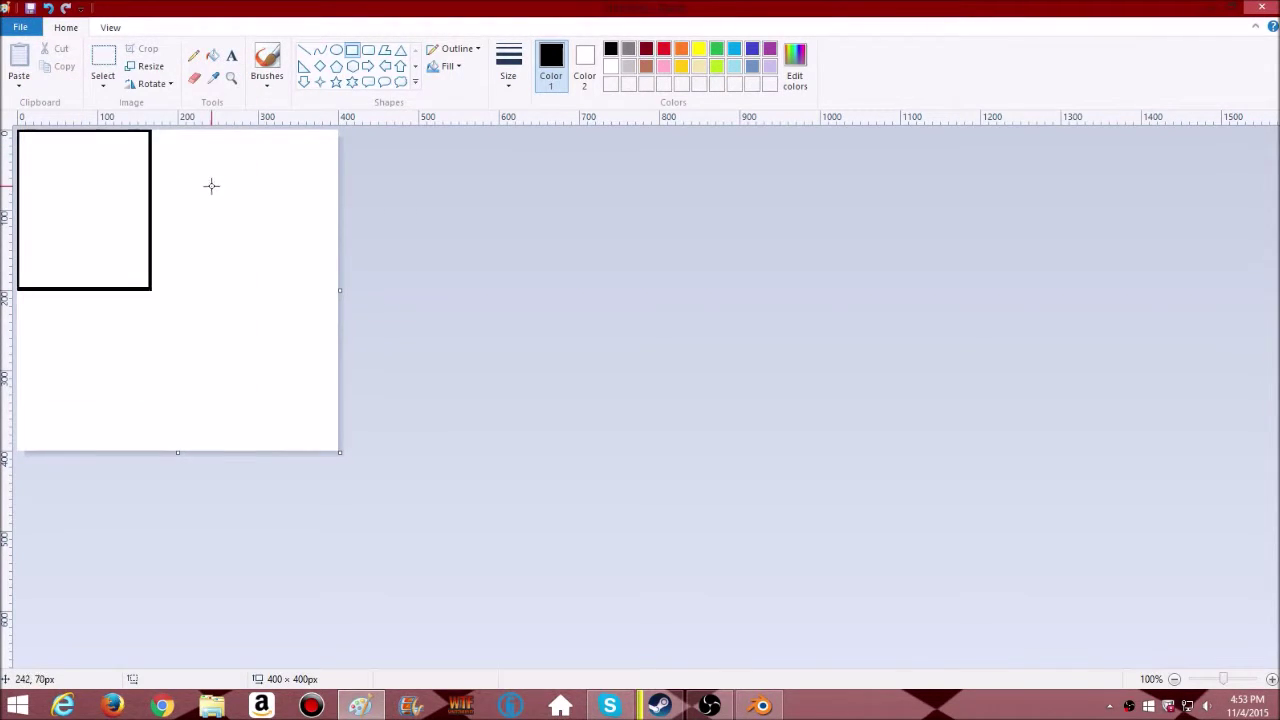
- Erase the old square and draw 200 × 200 squares in the top-left and bottom-right quarters
click(194, 79)
ctrl+scroll(150, 135, up, 3)
ctrl+scroll(154, 139, down, 3)
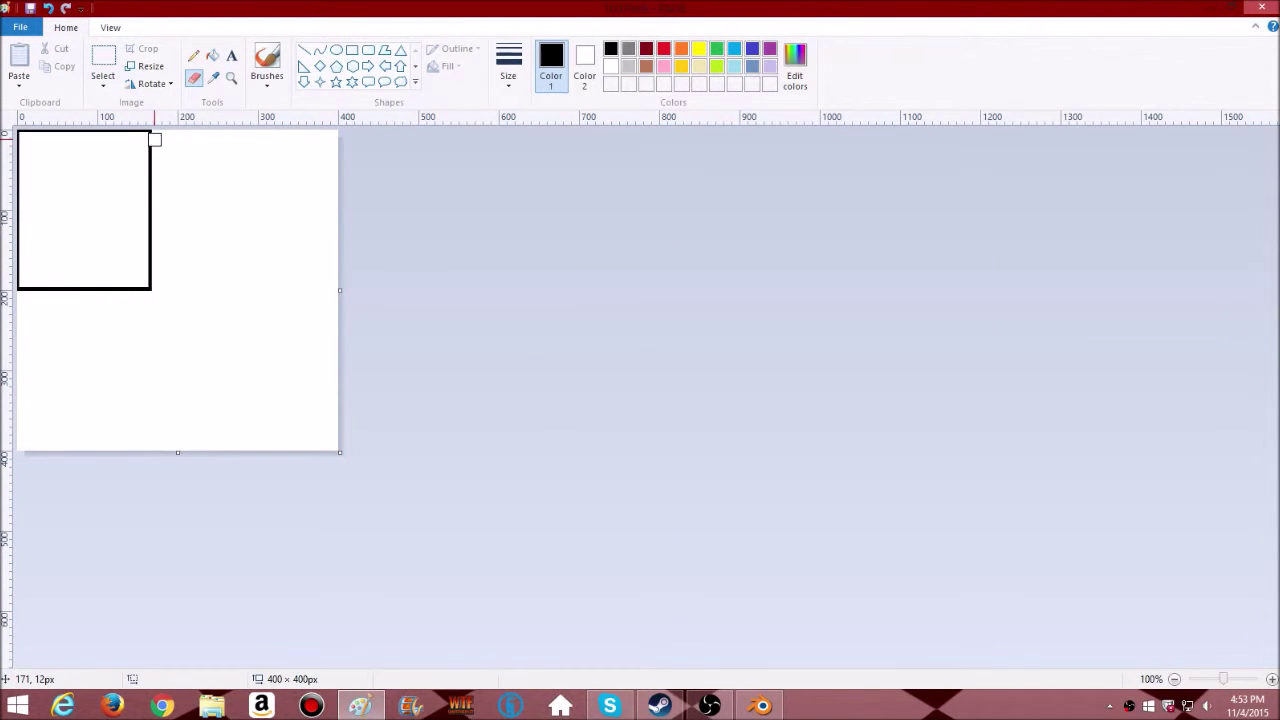
mouse_move(157, 142)
mouse_down()
mouse_move(66, 297)
mouse_move(20, 183)
mouse_up()
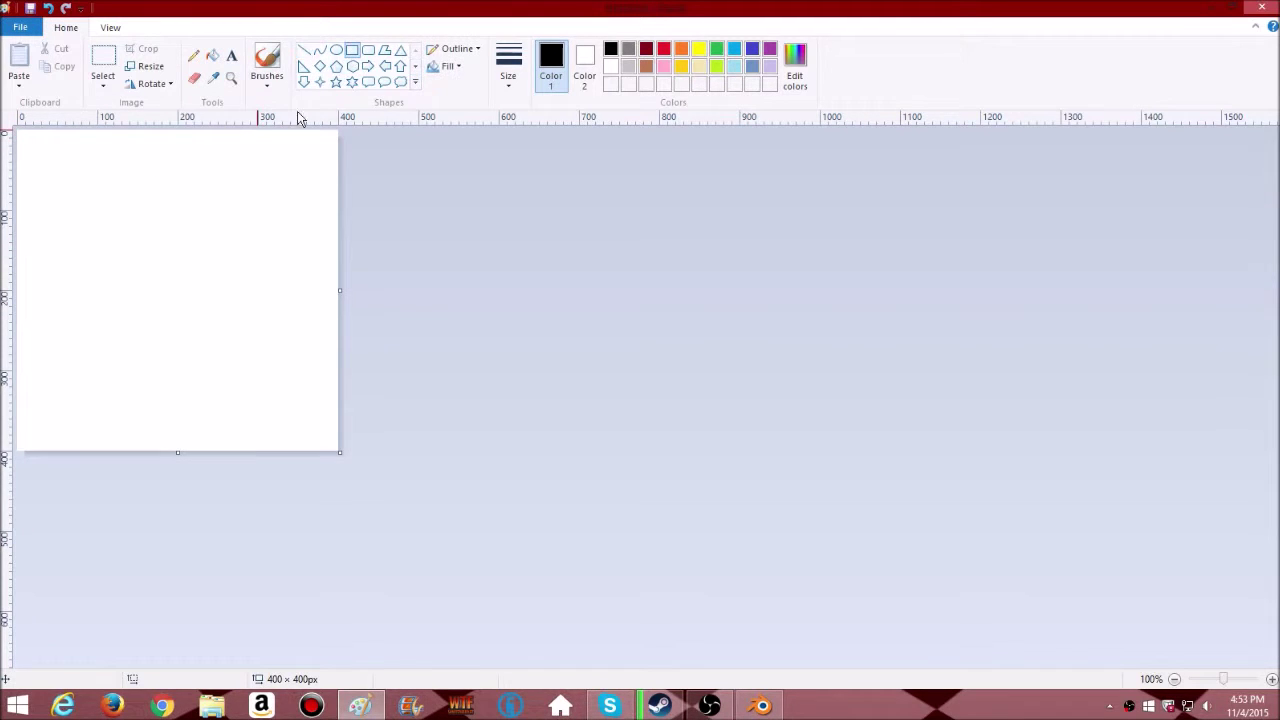
drag(20, 135, 176, 290)
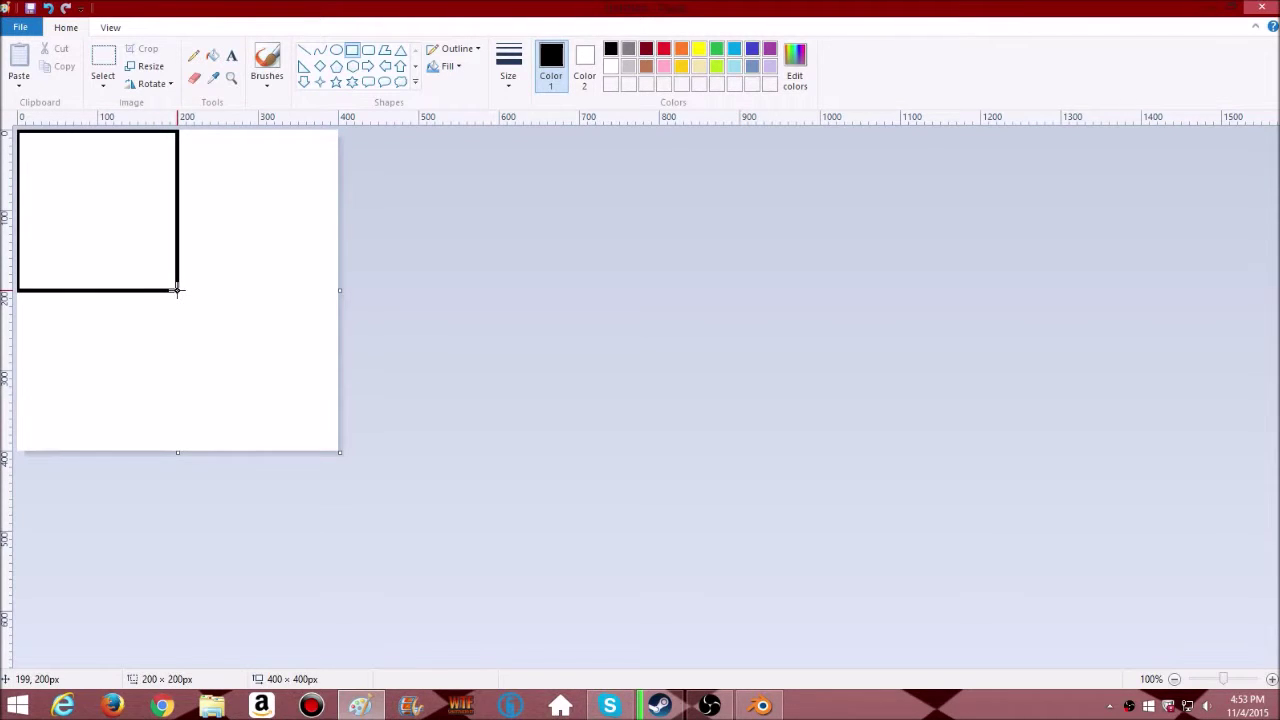
drag(178, 290, 179, 291)
click(201, 330)
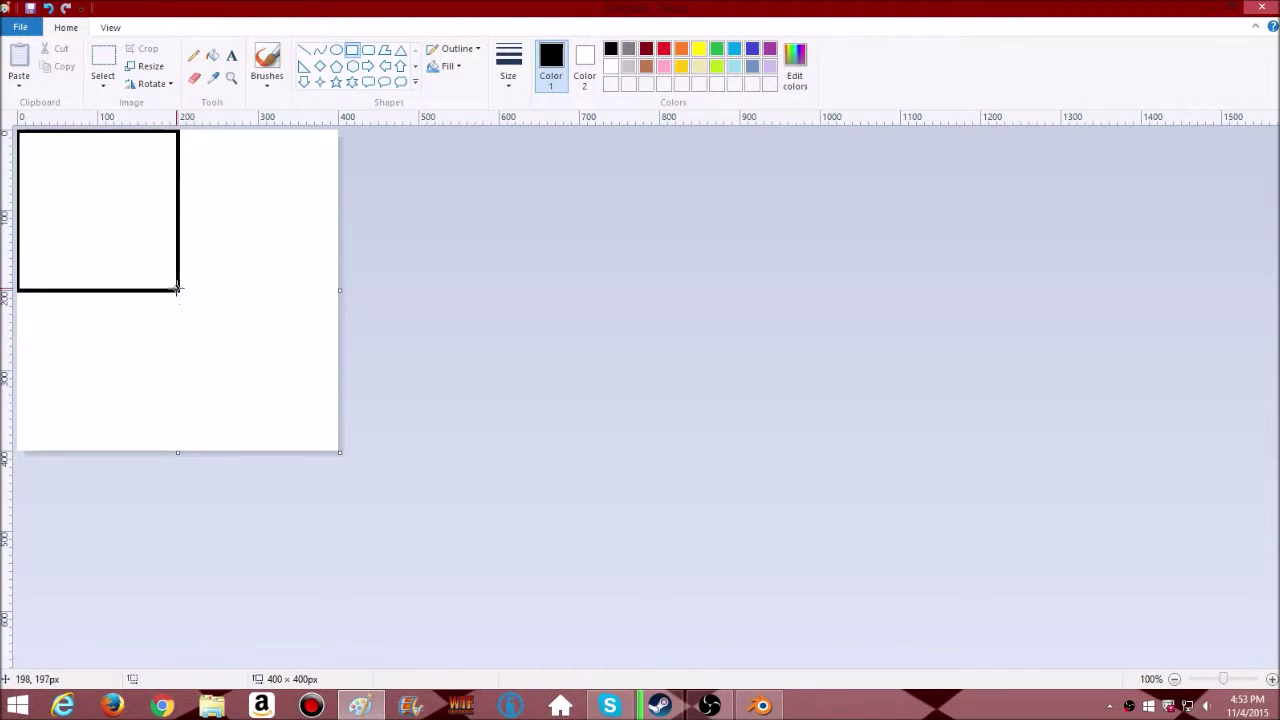
mouse_move(178, 290)
mouse_down()
mouse_move(296, 426)
mouse_move(336, 448)
mouse_up()
click(247, 163)
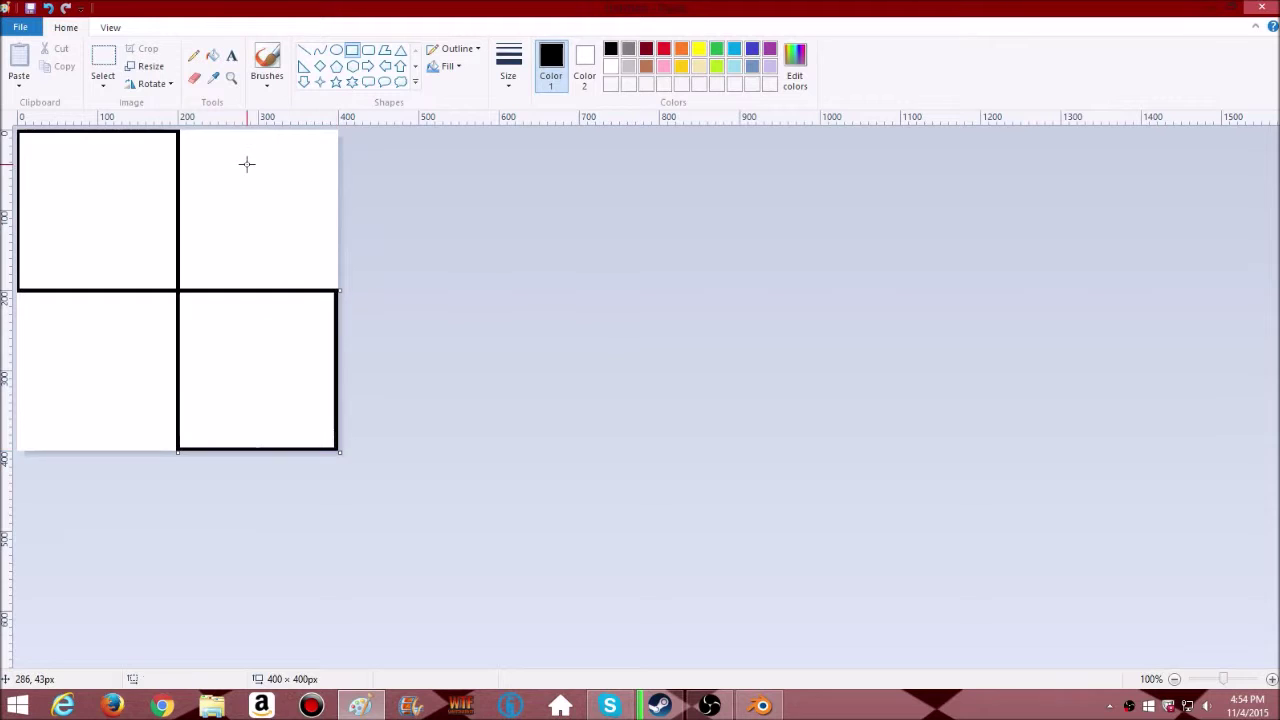
- Fill the top-left and bottom-right squares black and the other two red
click(212, 56)
click(100, 210)
click(227, 331)
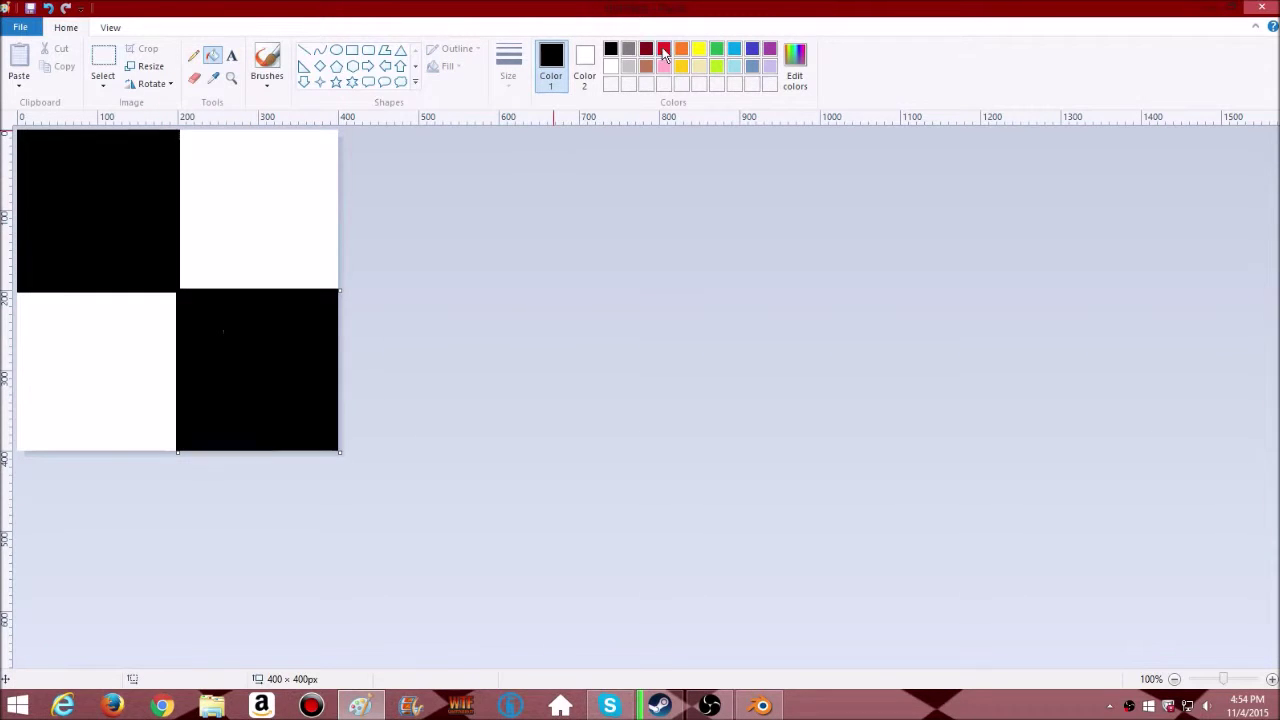
click(309, 166)
click(144, 328)
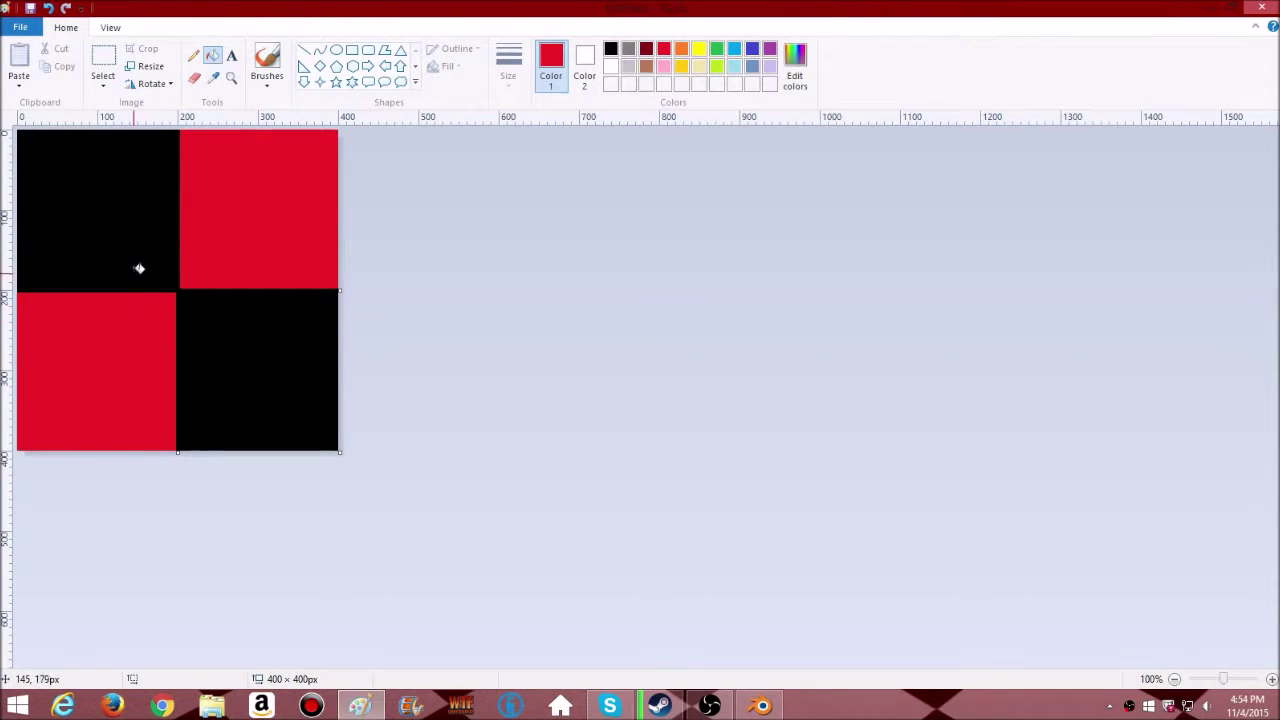
- Save the checker tile as a PNG image directly in the Pictures folder
click(33, 8)
click(223, 120)
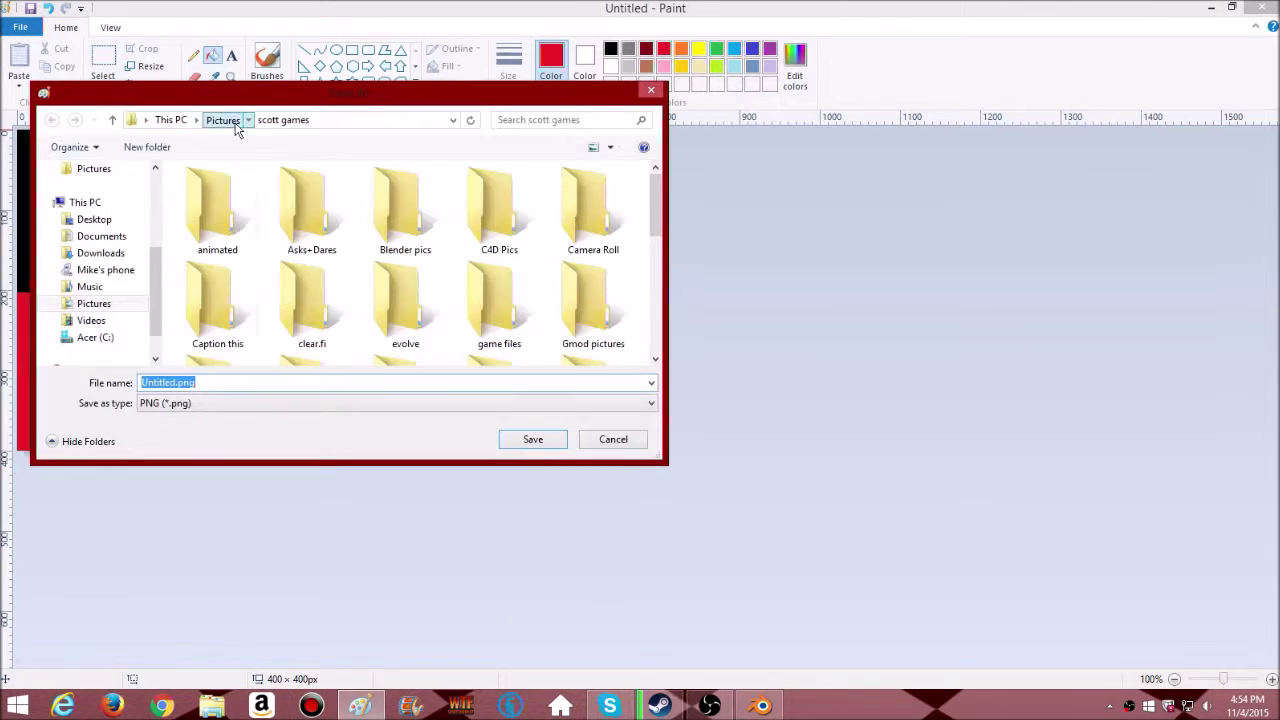
scroll(307, 275, down, 3)
scroll(320, 280, up, 2)
scroll(317, 340, down, 4)
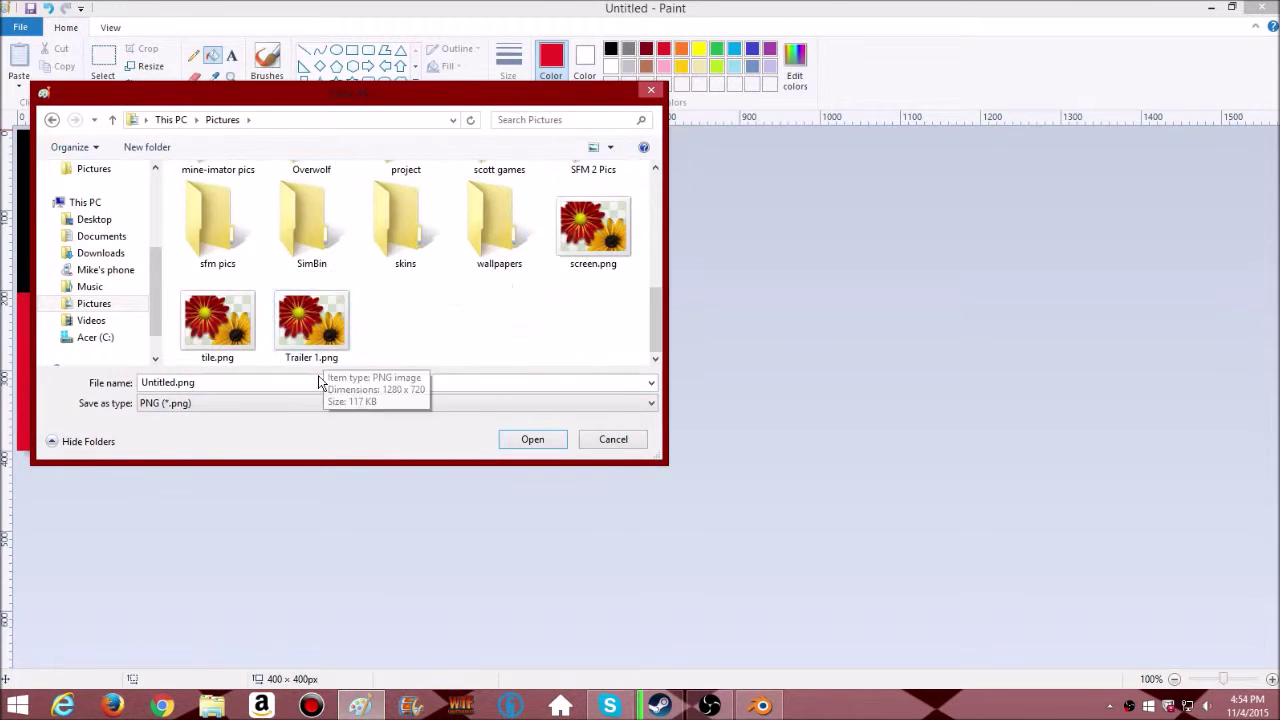
scroll(320, 300, up, 5)
double_click(593, 210)
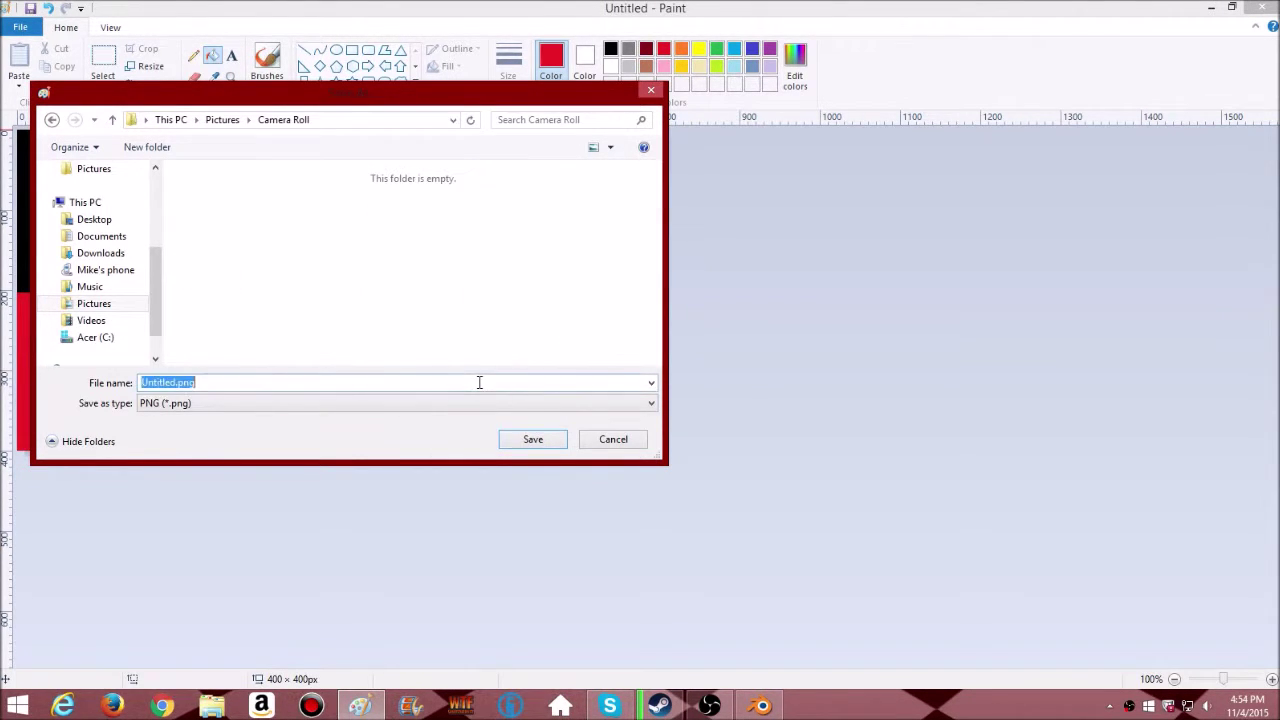
text(Tile)
key(alt+Left)
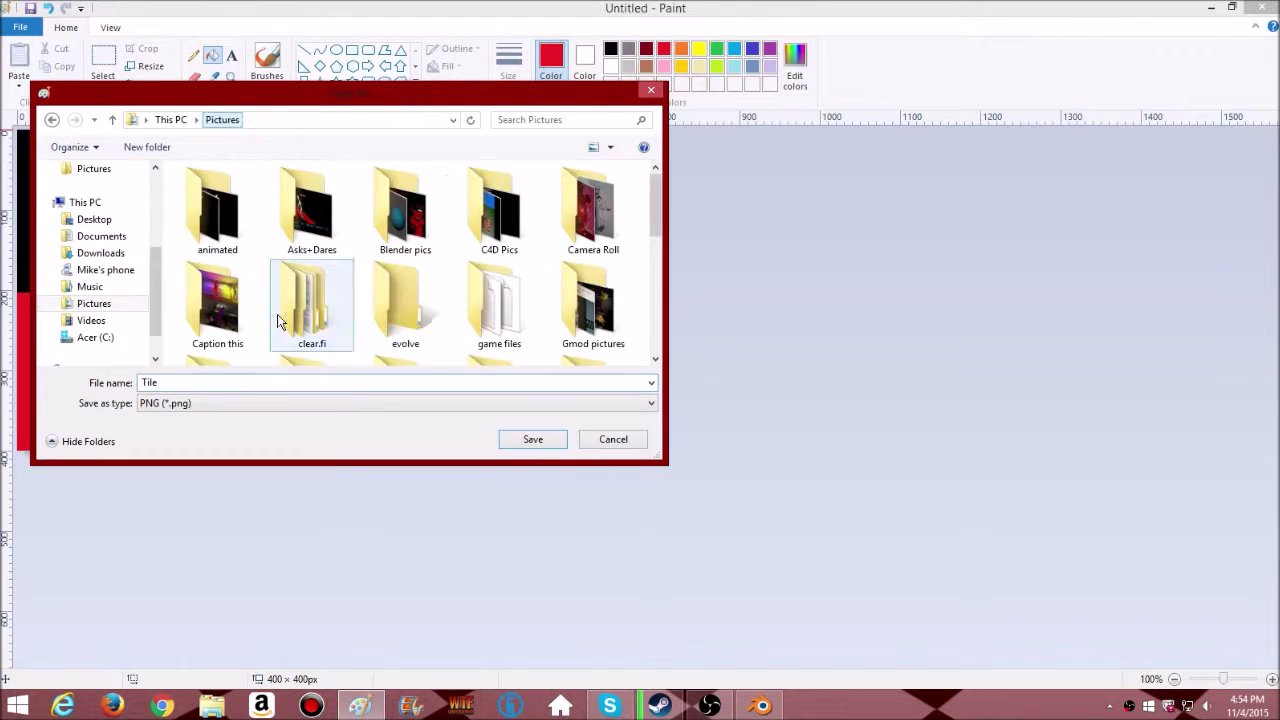
click(533, 440)
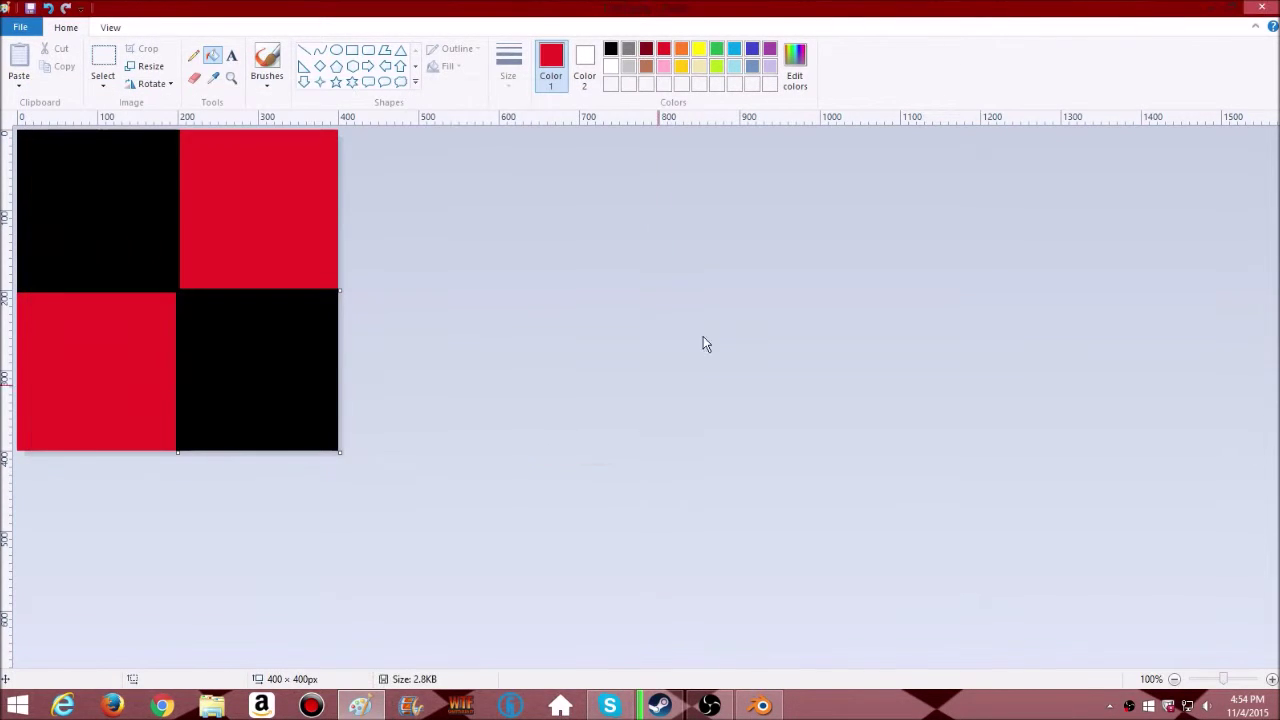
click(761, 706)
- Open Tile2.png from the user's Pictures folder as the Floor texture's image
click(1188, 540)
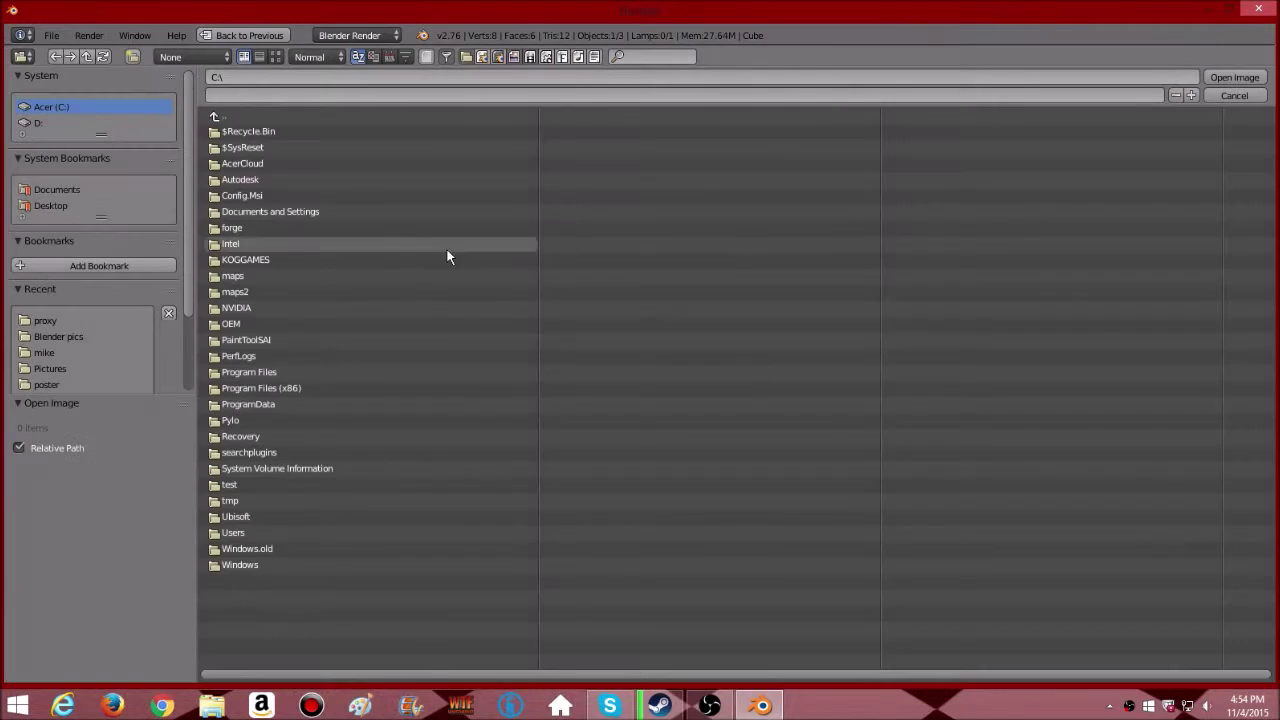
click(254, 532)
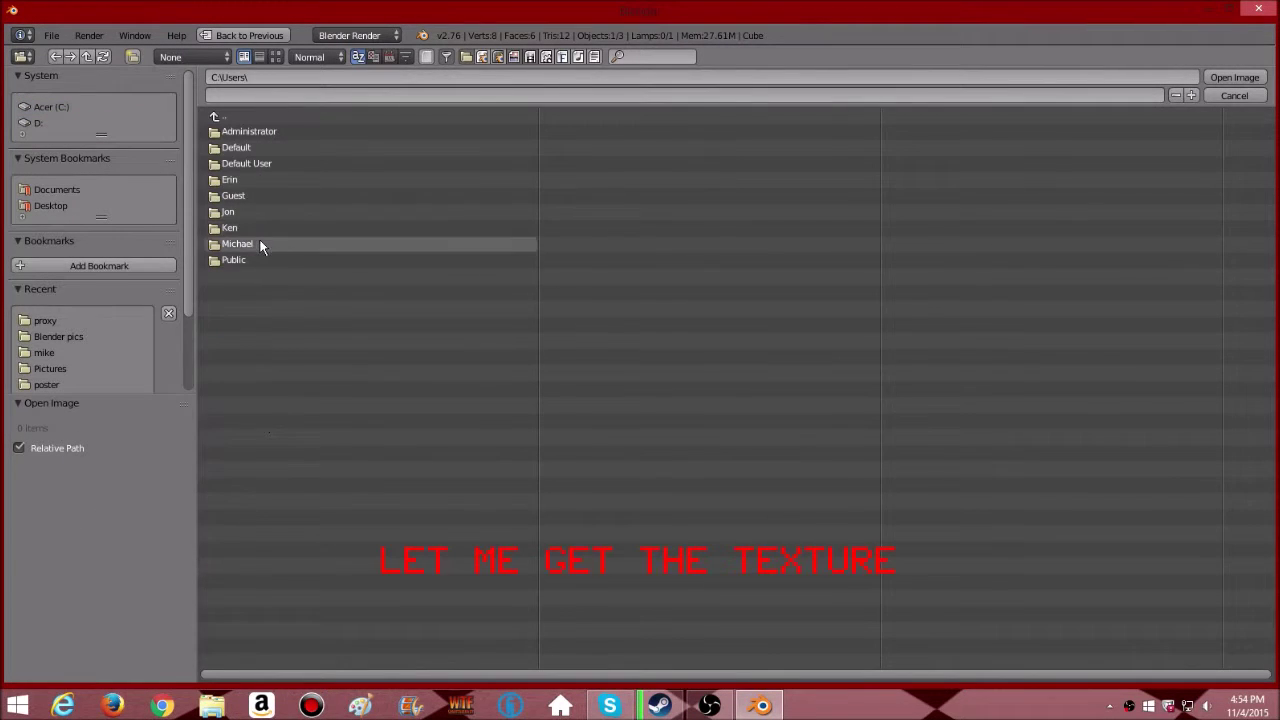
click(259, 244)
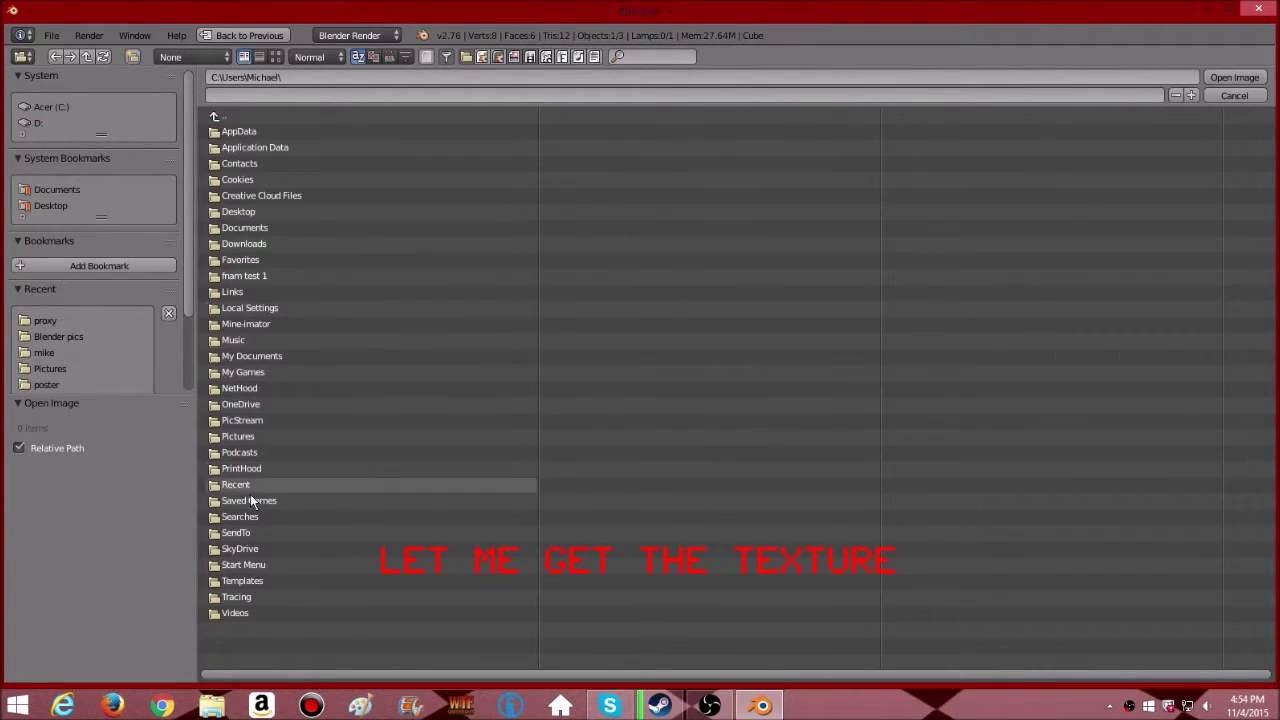
click(238, 437)
click(260, 578)
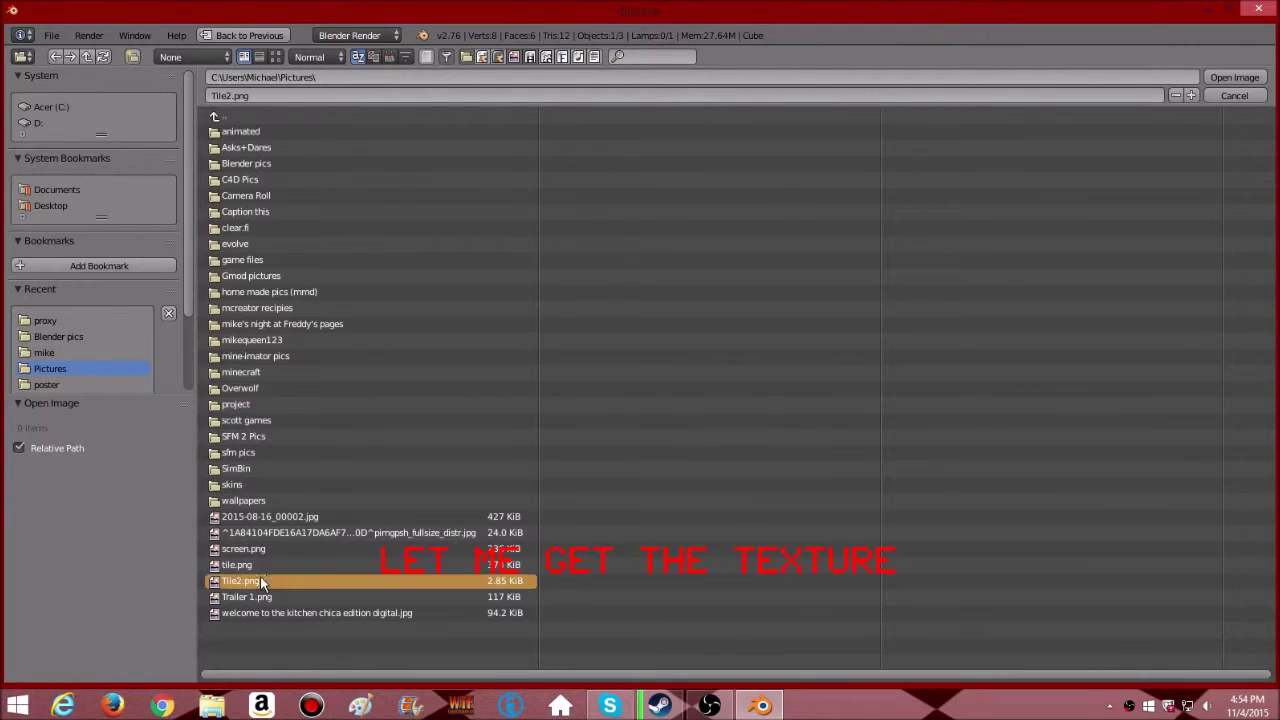
click(1223, 77)
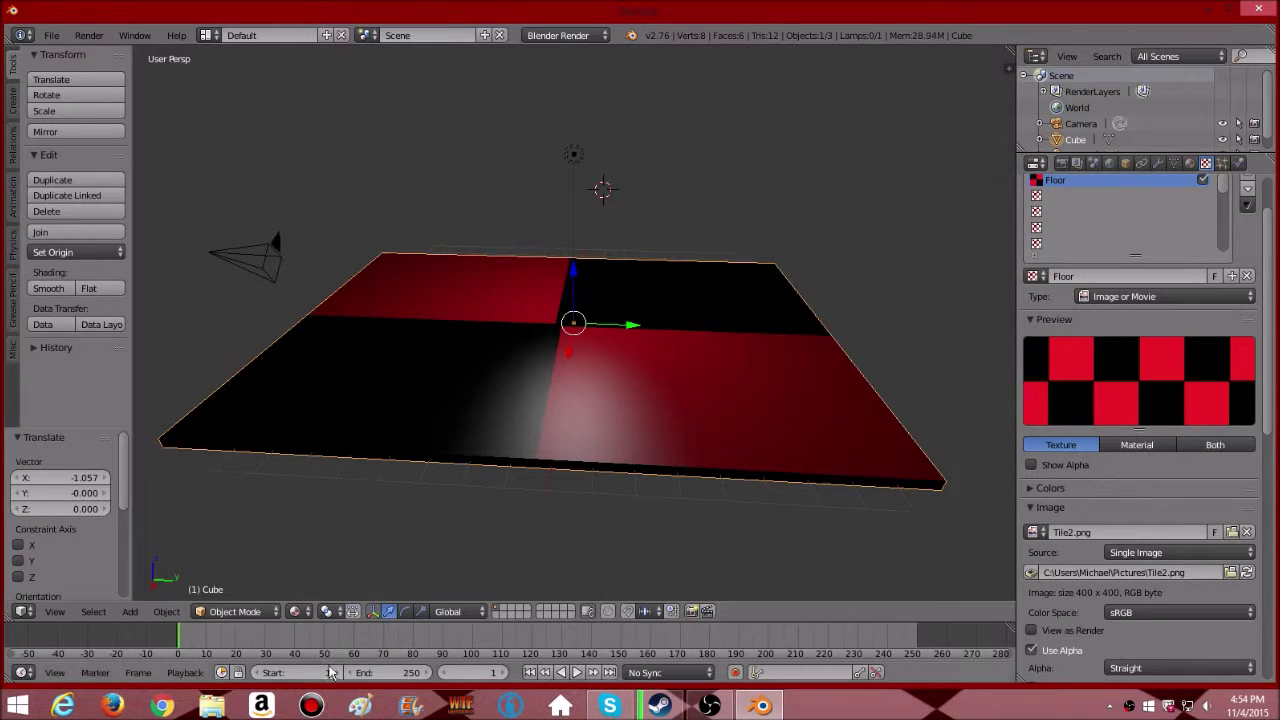
- Set the Floor texture's mapping projection to Cube
scroll(1046, 503, down, 4)
scroll(1140, 505, down, 4)
click(1150, 479)
click(1145, 485)
- Set the texture size X, Y and Z to 10
click(1143, 491)
click(1143, 457)
click(1183, 547)
text(7)
key(Return)
click(1200, 563)
text(7)
key(Return)
click(1197, 547)
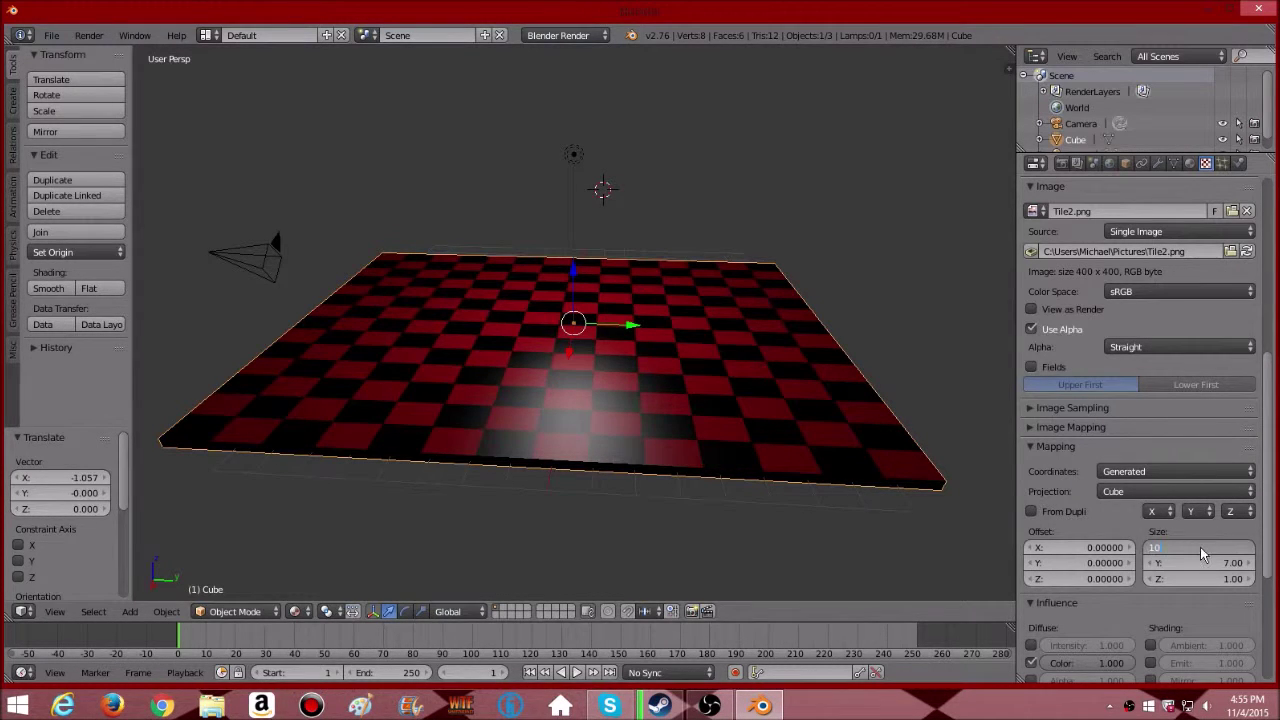
key(Return)
click(1210, 564)
key(Return)
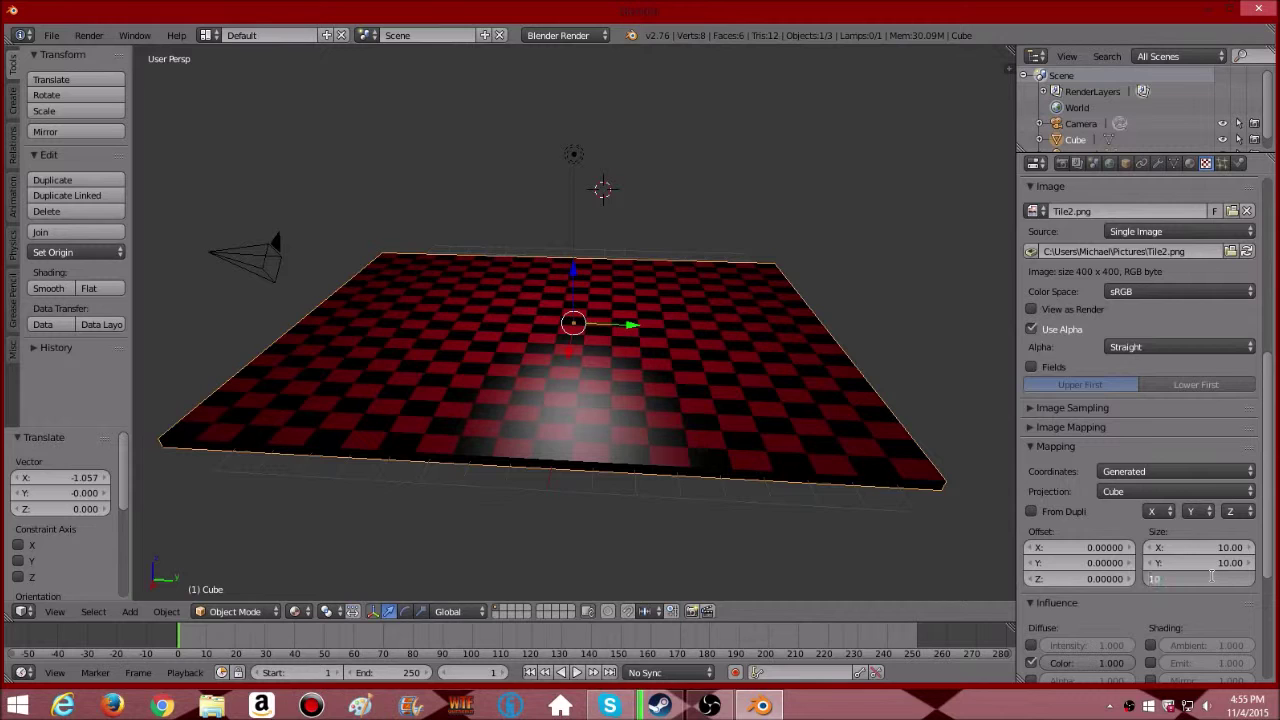
key(Return)
- Enable Specular Color, Hardness, Normal and Ambient influence for the texture
scroll(1112, 598, down, 2)
scroll(1020, 573, down, 2)
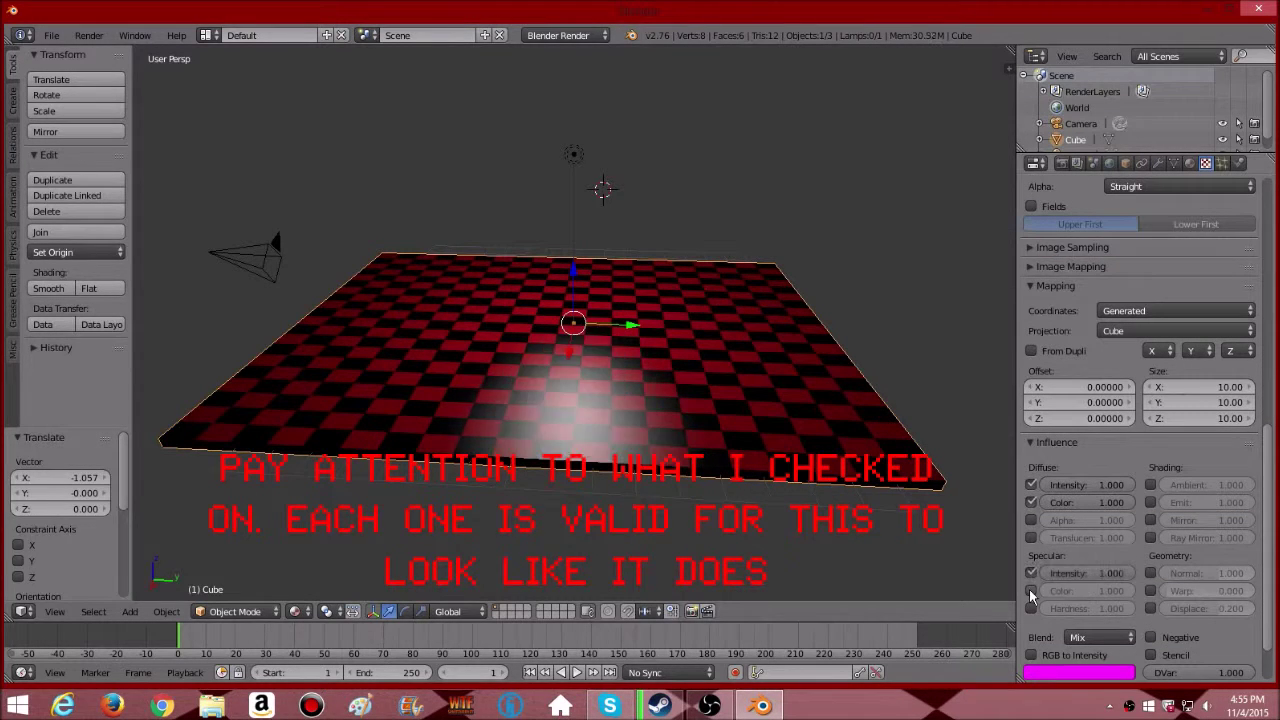
click(1031, 590)
click(1031, 608)
click(1151, 573)
scroll(862, 532, up, 2)
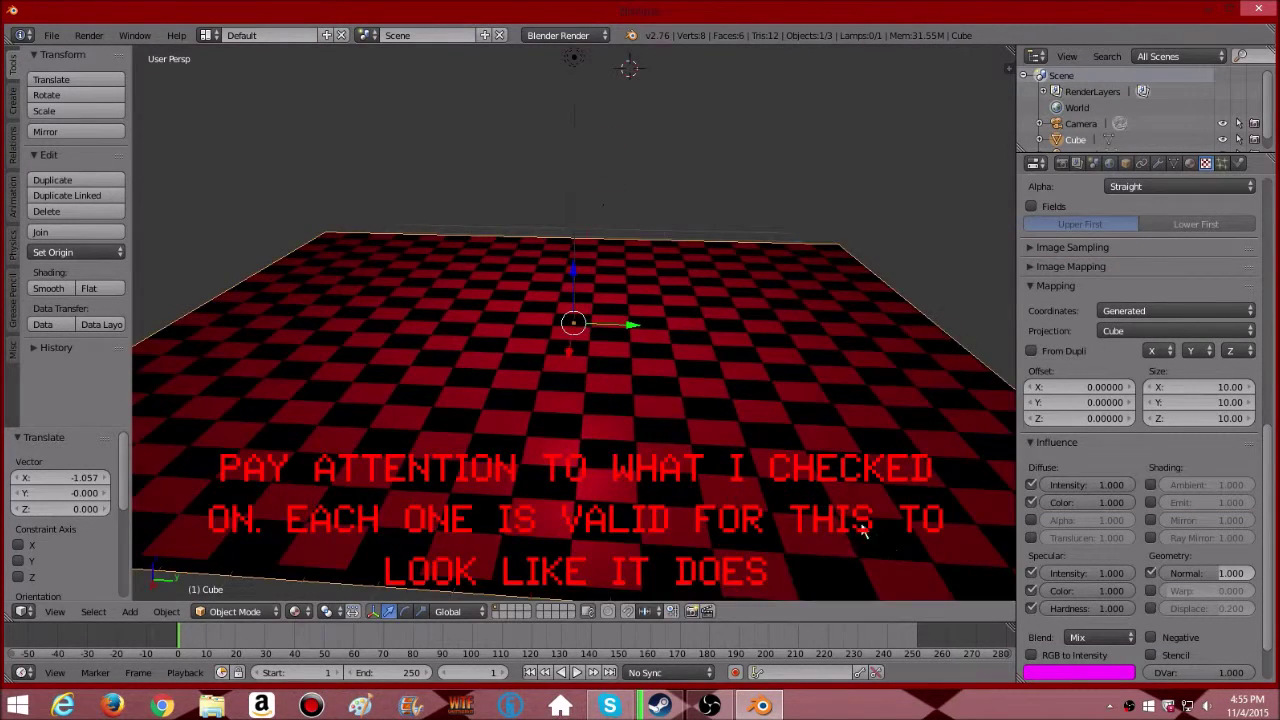
scroll(862, 532, down, 2)
click(1151, 484)
- Set the texture blend colour swatch to white, leaving RGB to Intensity off
click(1031, 655)
click(1031, 655)
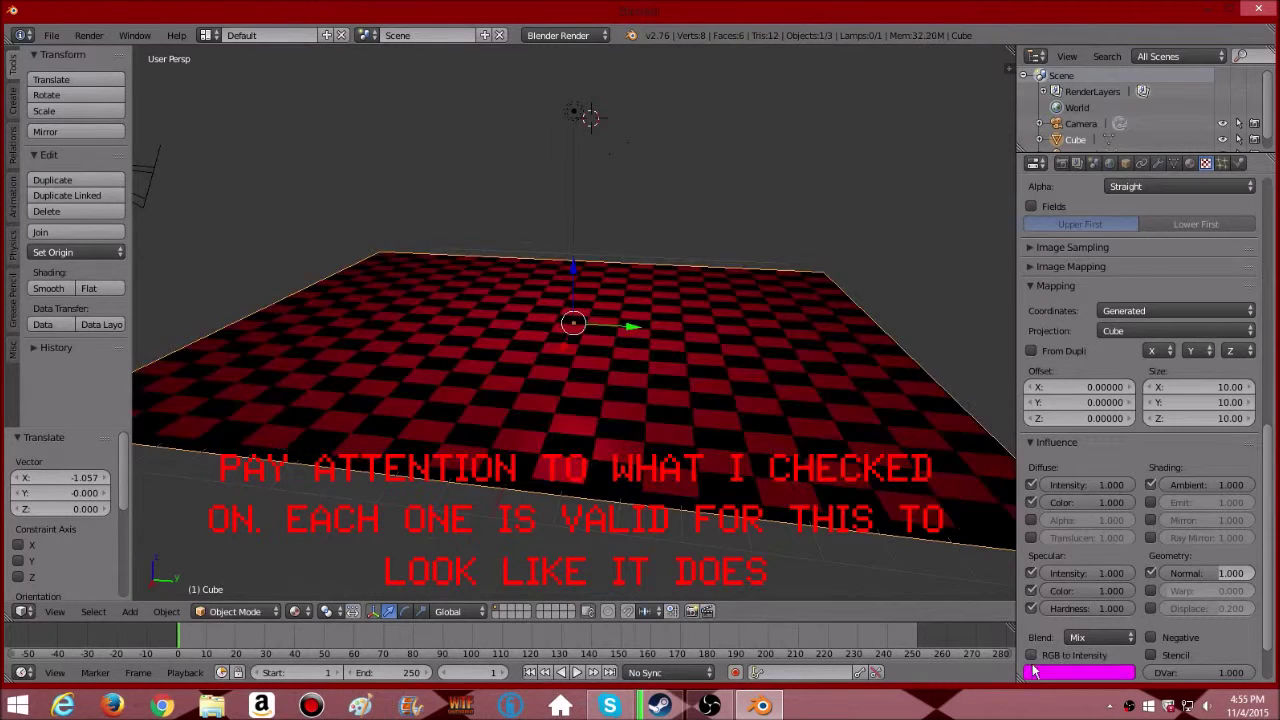
click(1035, 672)
click(1057, 514)
click(1031, 655)
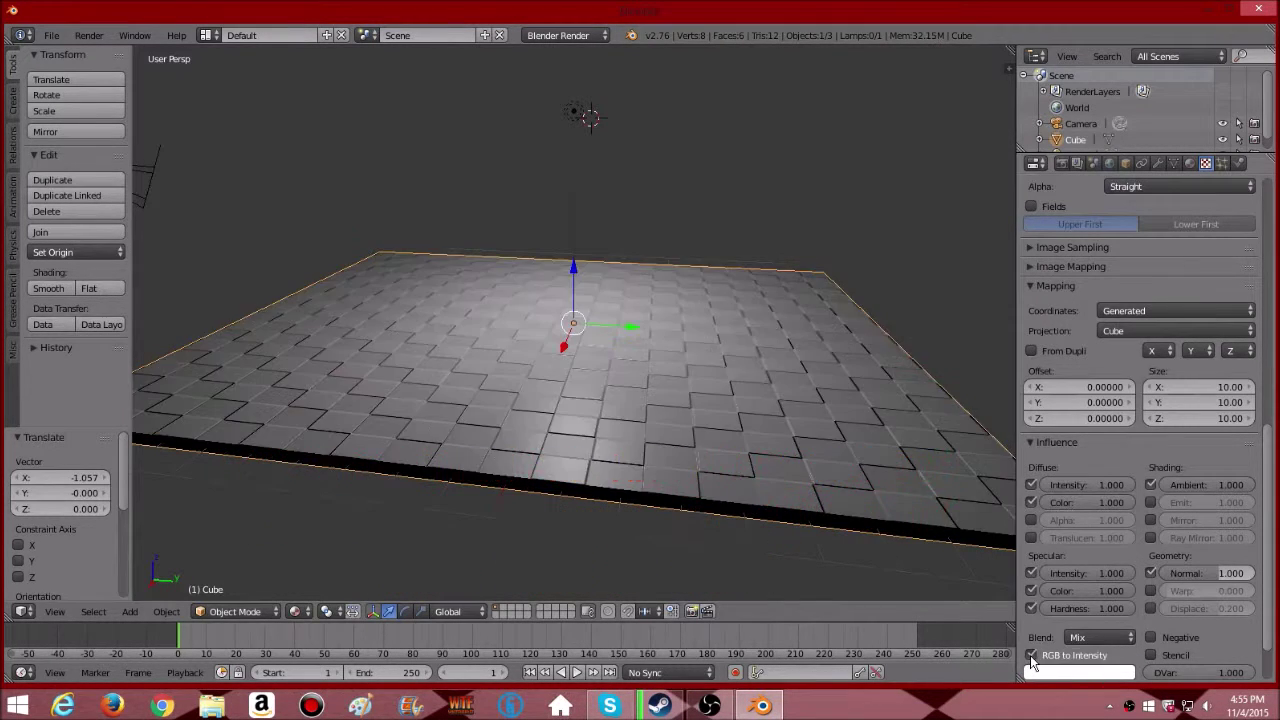
click(1031, 655)
- Set the texture blend type to Multiply, leaving RGB to Intensity and Negative off
click(1086, 637)
key(Return)
click(1031, 653)
click(1031, 653)
click(1031, 653)
click(1031, 653)
click(1151, 637)
click(1151, 637)
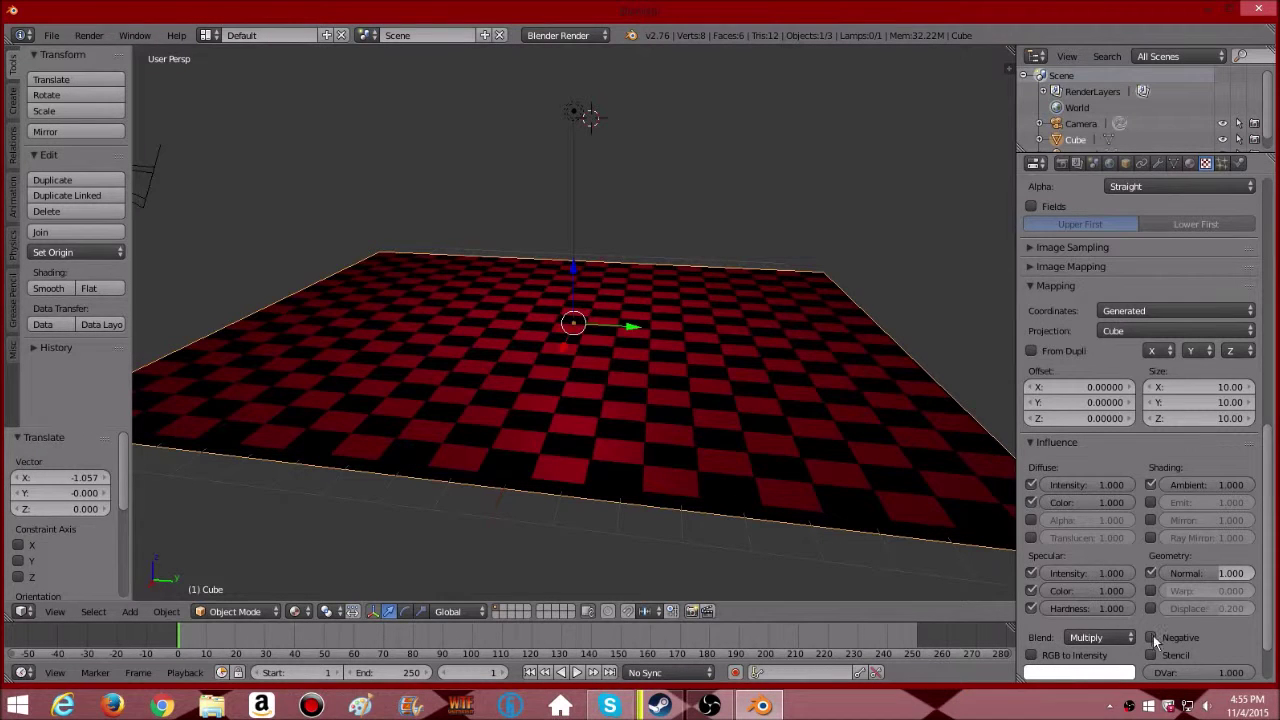
click(294, 611)
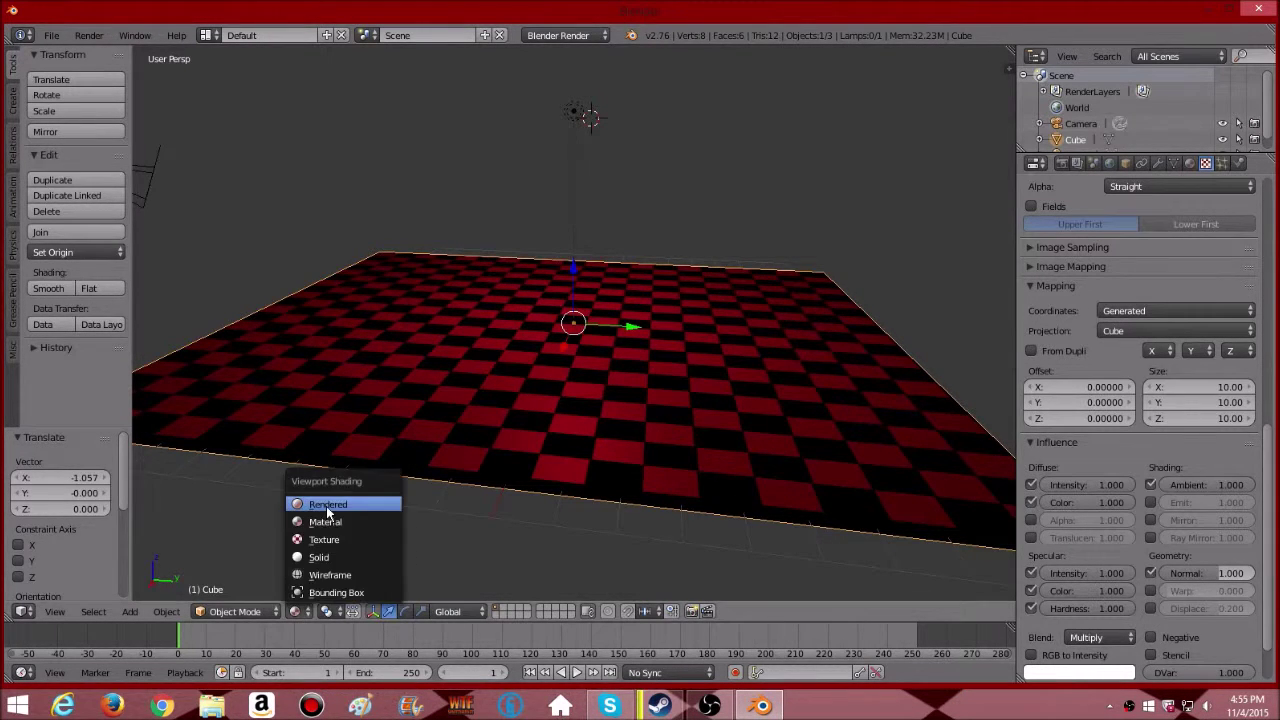
- Preview the checker floor in Rendered shading and orbit to see the whole plane
click(348, 501)
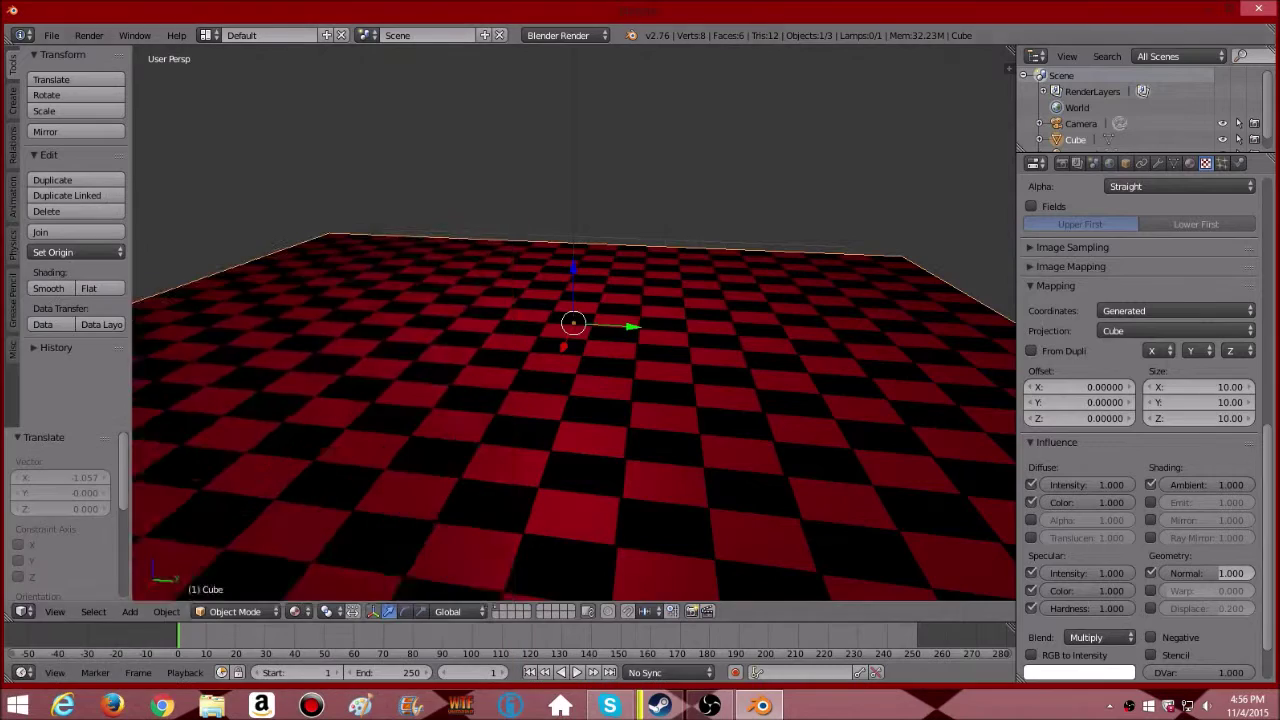
scroll(699, 405, down, 5)
scroll(699, 405, up, 5)
click(294, 611)
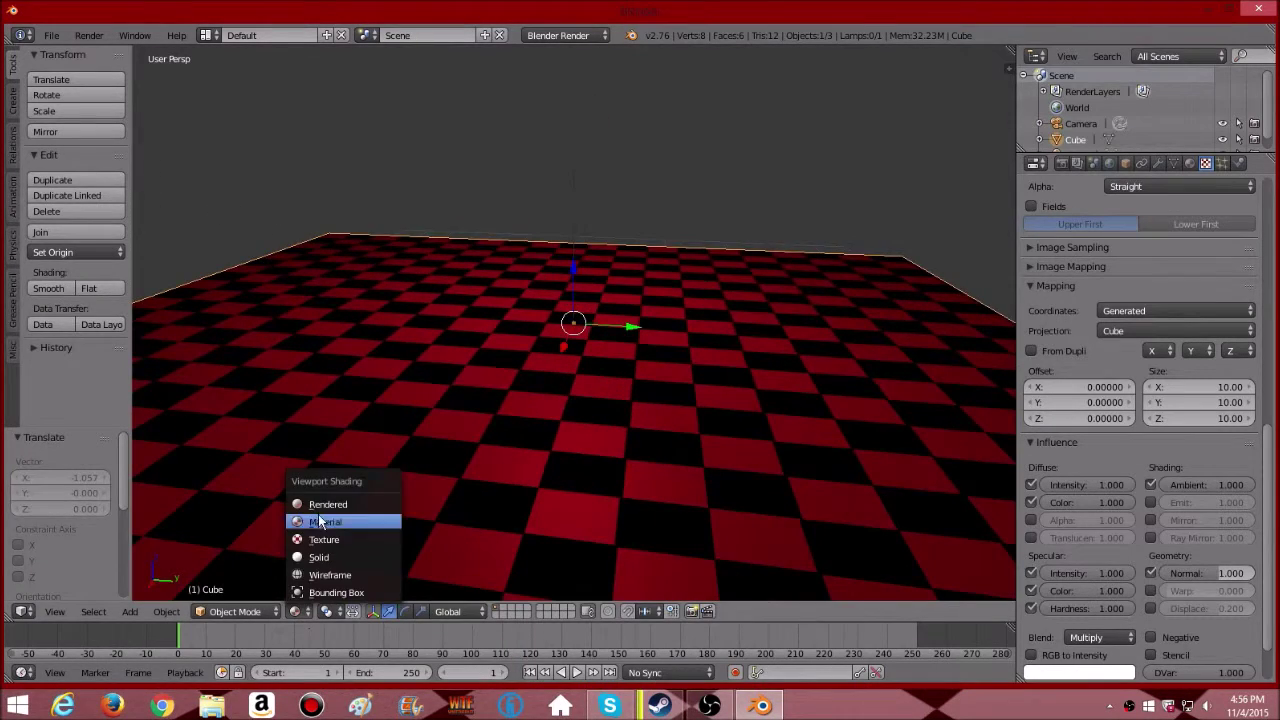
click(329, 512)
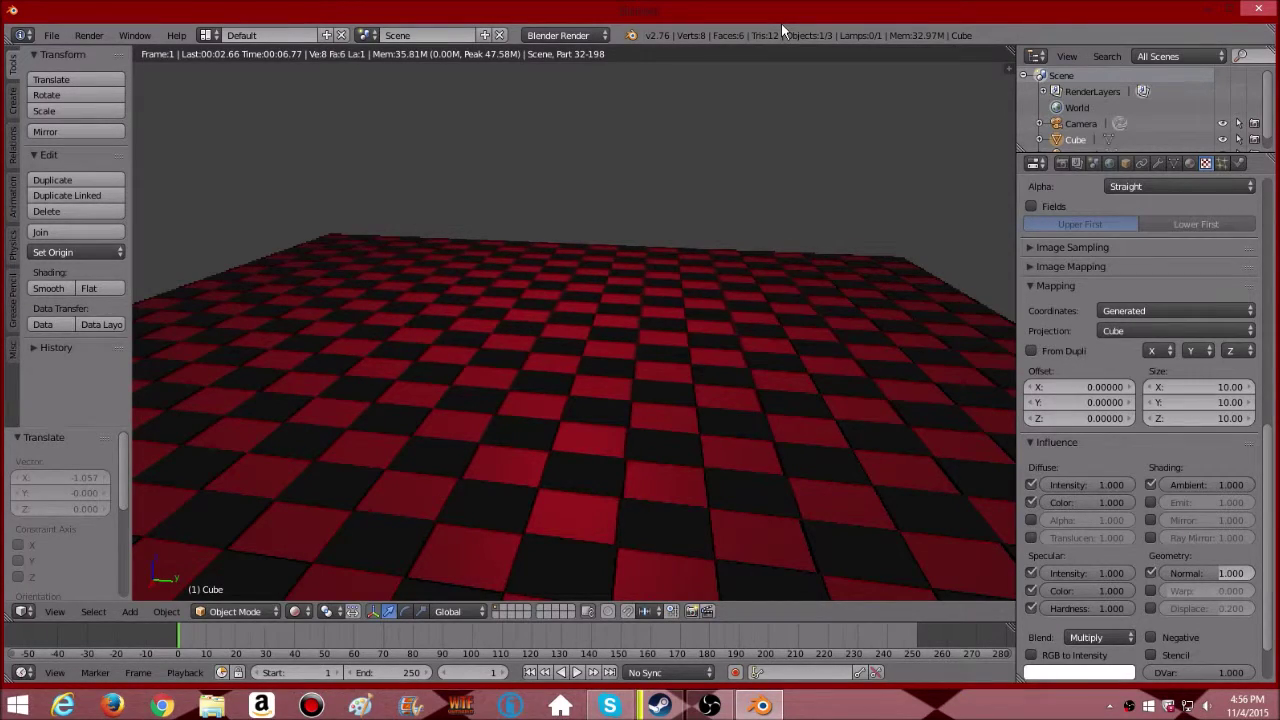
mouse_move(440, 470)
middle_down()
mouse_move(345, 472)
mouse_move(515, 456)
mouse_move(560, 476)
mouse_move(540, 486)
middle_up()
click(296, 611)
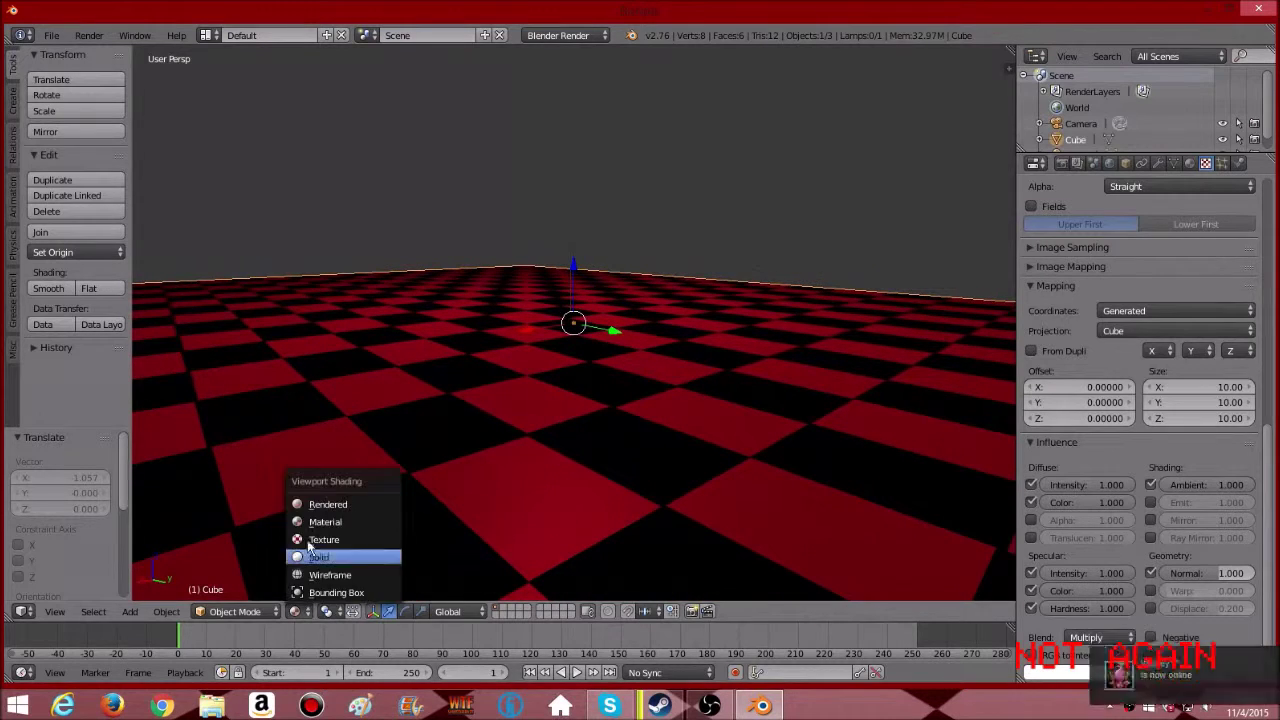
click(324, 503)
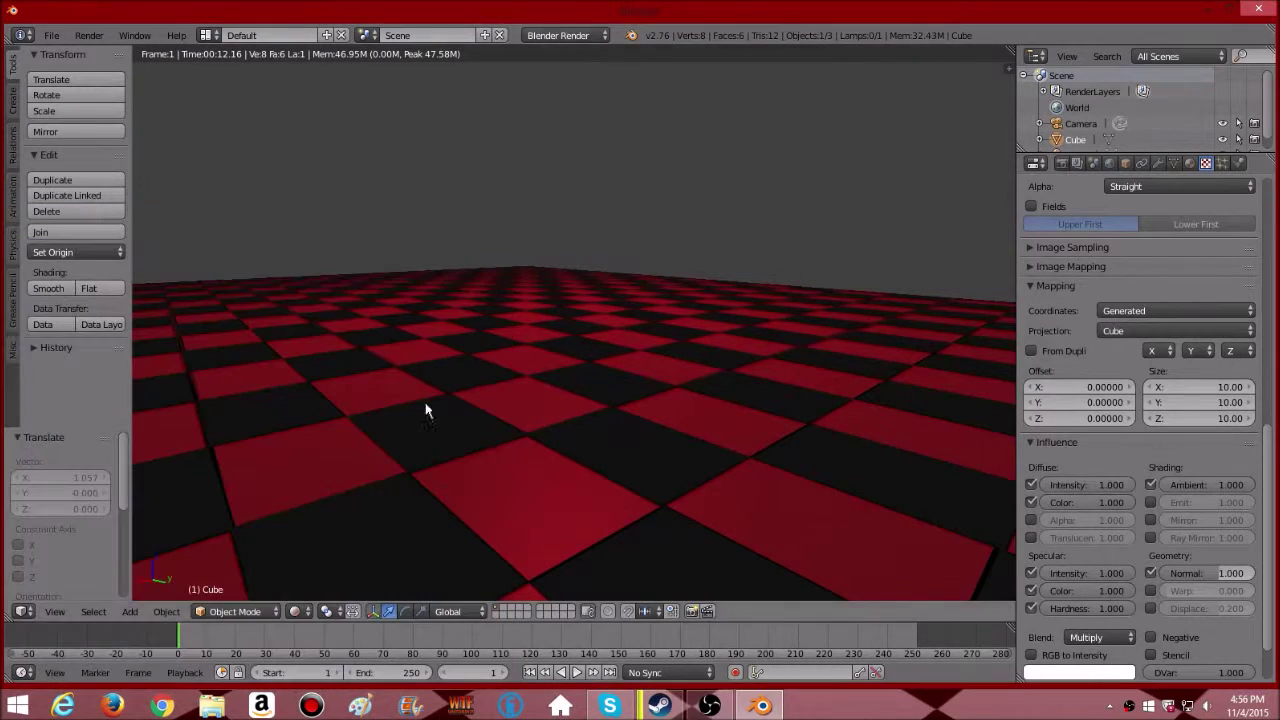
- Return to Texture shading, orbit over the floor, and scroll Texture properties up to the slot list
click(318, 617)
click(345, 571)
mouse_move(337, 520)
middle_down()
mouse_move(414, 479)
mouse_move(703, 521)
middle_up()
scroll(703, 521, up, 3)
scroll(703, 521, down, 3)
middle_drag(526, 491, 680, 460)
scroll(1170, 517, up, 5)
scroll(1170, 517, up, 10)
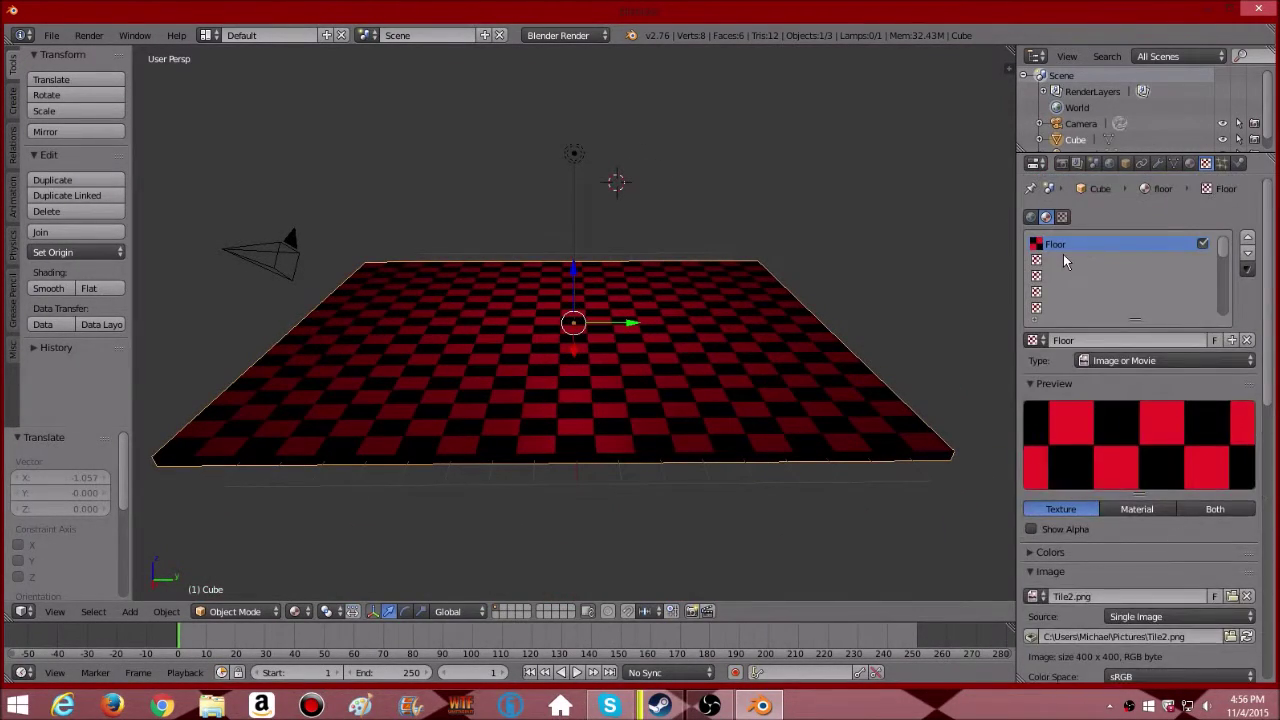
- Create a new texture named floor_overlay in the empty second slot
click(1068, 260)
click(1065, 341)
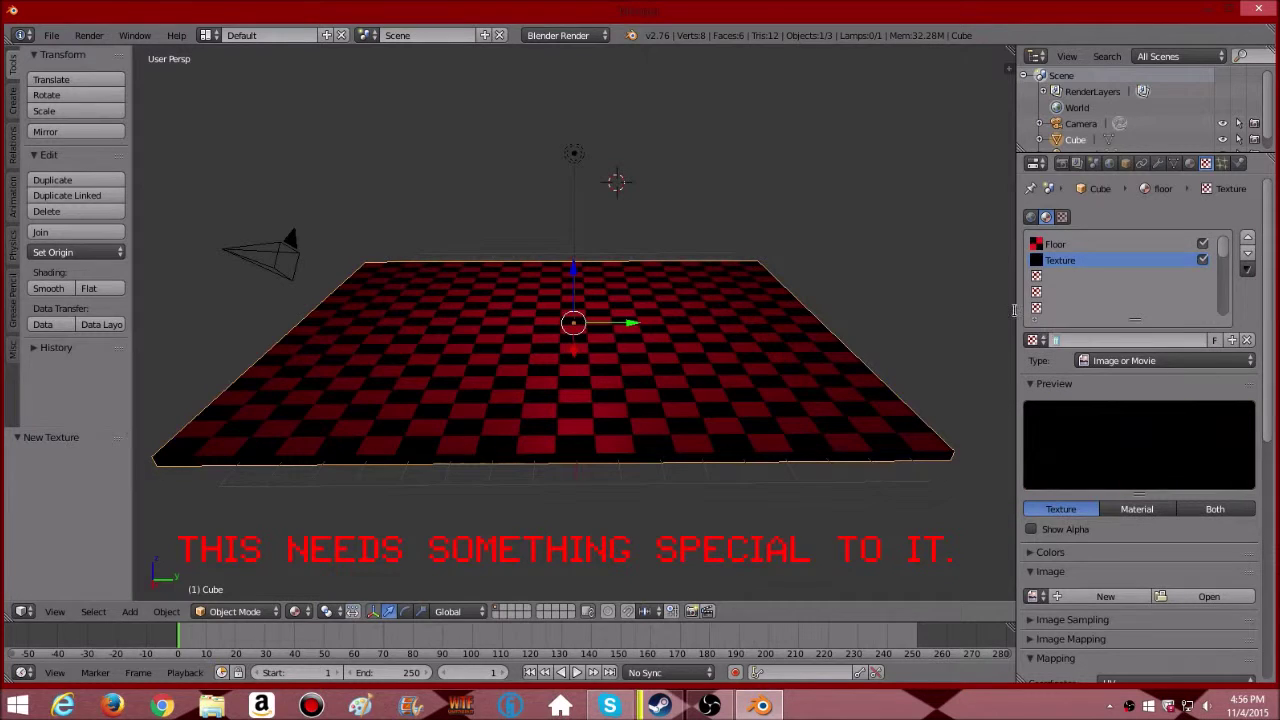
text(floor_ovisy)
key(Return)
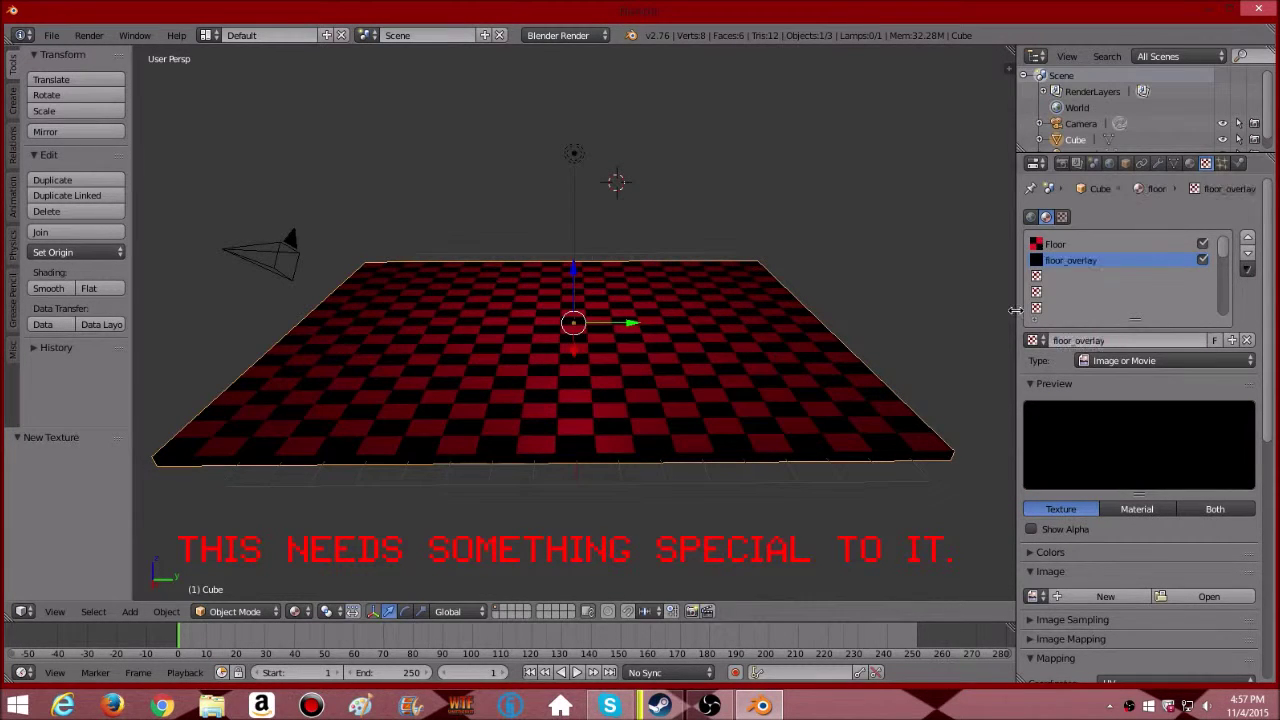
- Make floor_overlay a Noise texture
scroll(1130, 400, down, 4)
click(1130, 522)
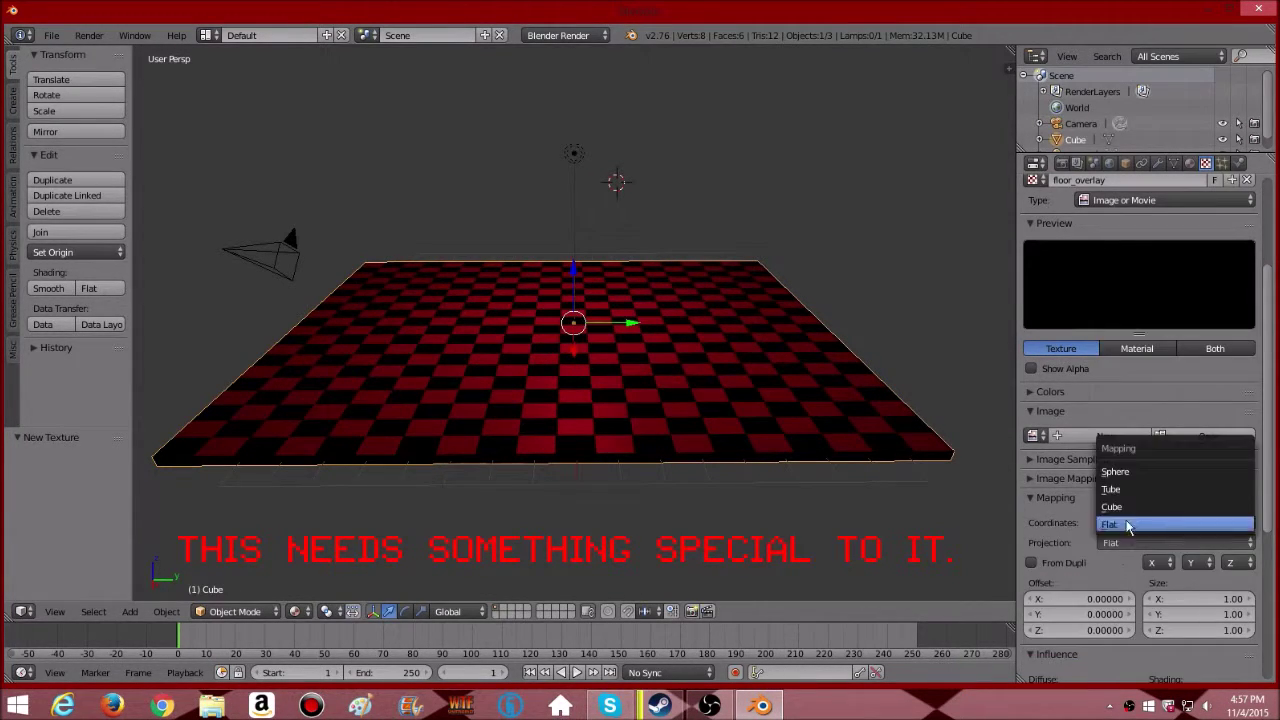
scroll(1160, 400, up, 4)
click(1160, 362)
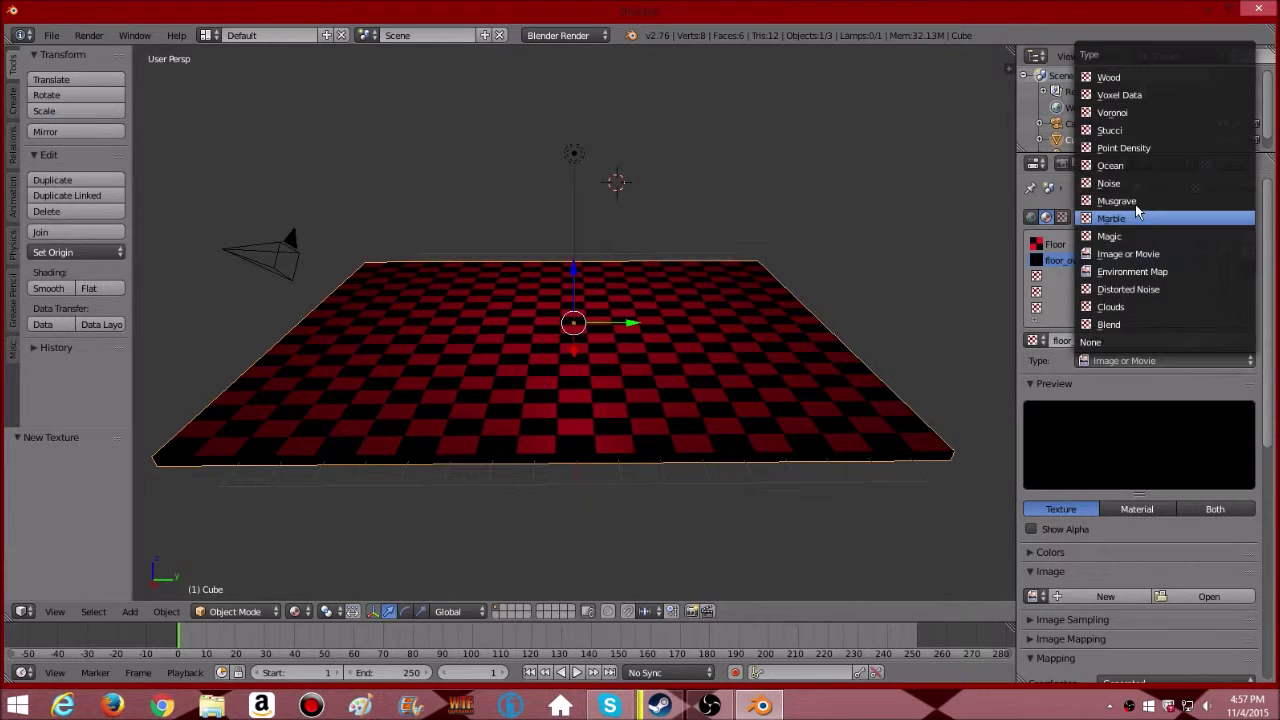
click(1128, 183)
- Let the noise affect diffuse intensity, specular intensity, specular colour, hardness and ambient
scroll(1108, 484, down, 4)
scroll(1100, 500, down, 2)
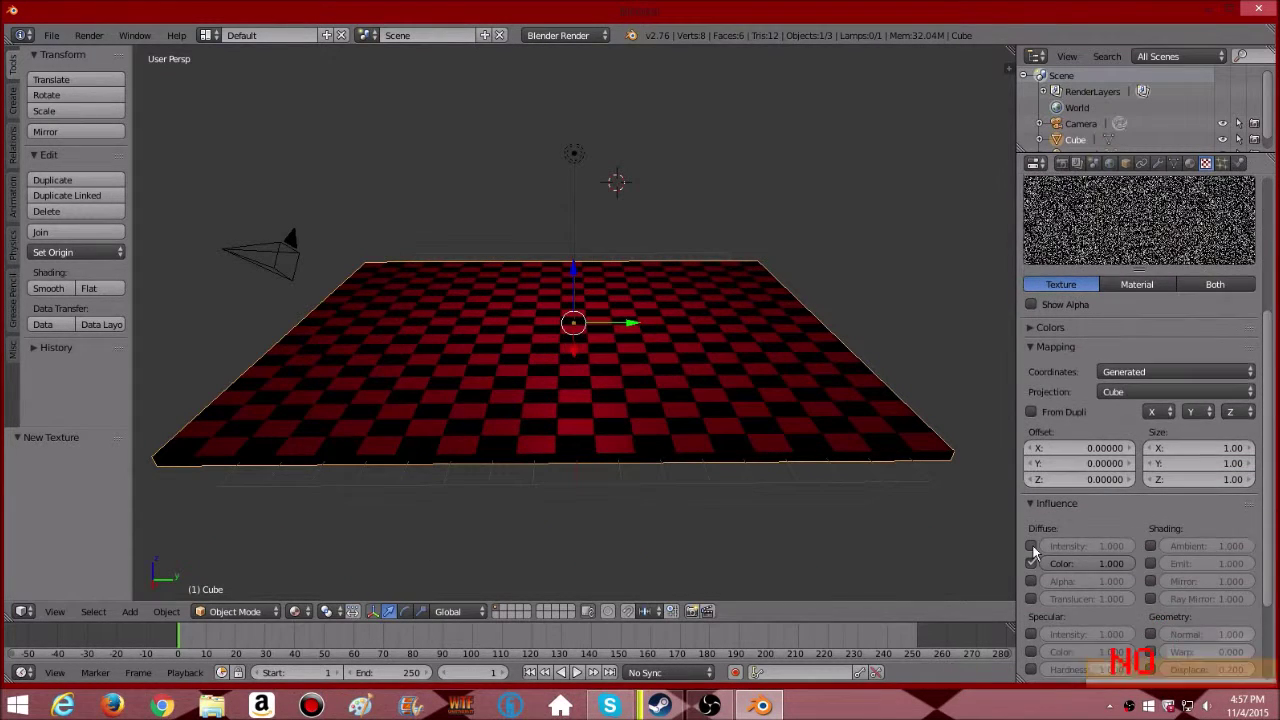
click(1031, 551)
scroll(1035, 545, down, 3)
click(1031, 510)
click(1031, 527)
click(1031, 545)
click(1150, 421)
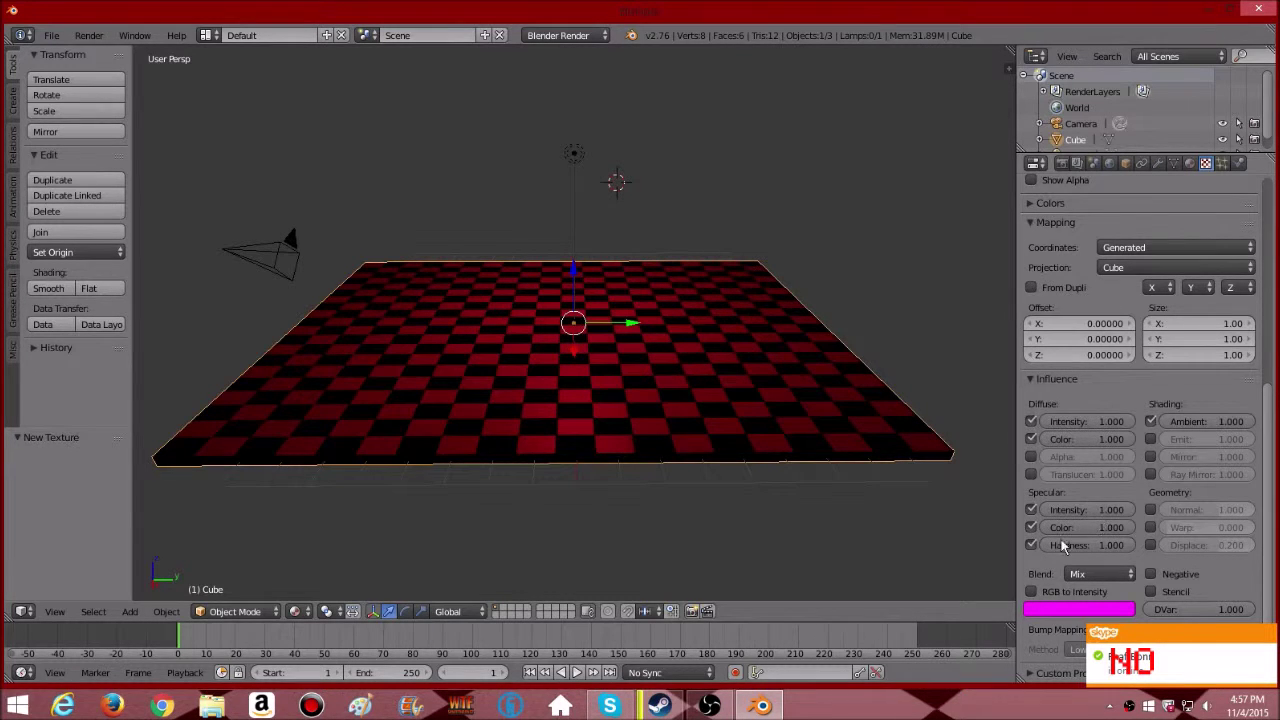
- Set the noise colour to white and its blend type to Multiply
click(1035, 610)
click(1051, 450)
click(1100, 574)
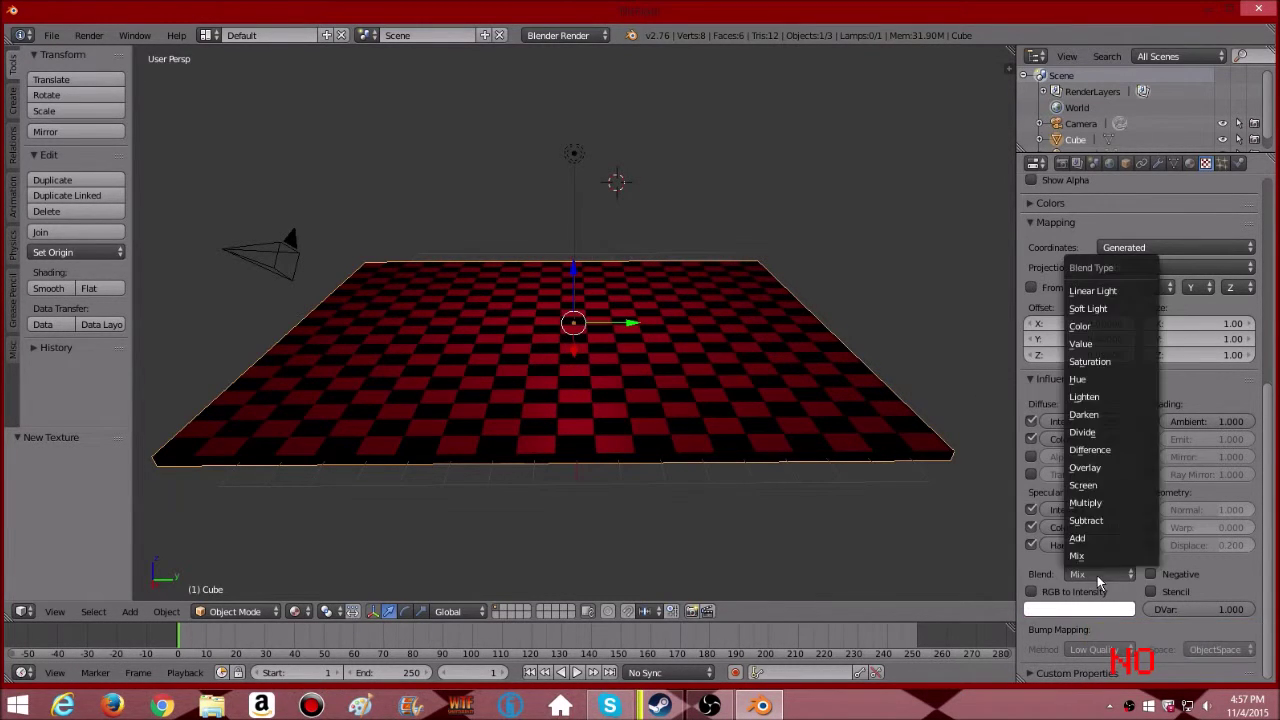
click(1099, 508)
scroll(784, 481, up, 4)
scroll(693, 448, up, 3)
click(294, 611)
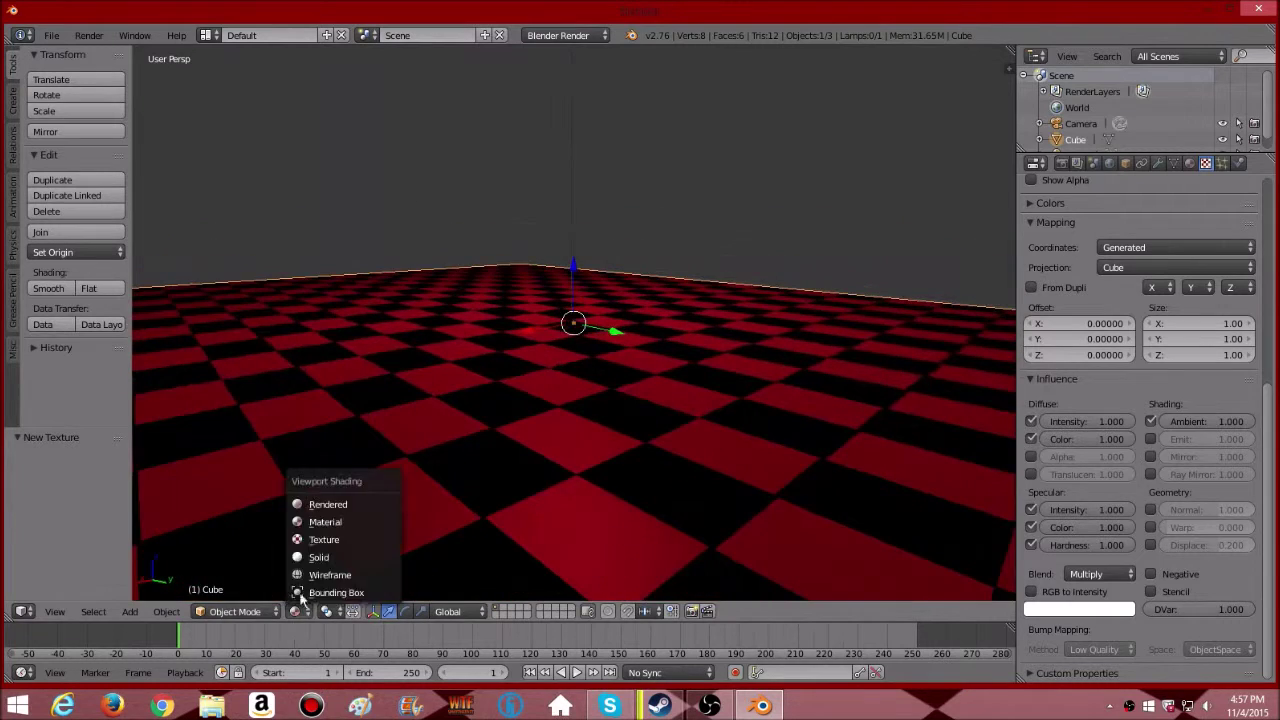
- Preview the noise overlay in Rendered shading while adjusting its influences
click(317, 508)
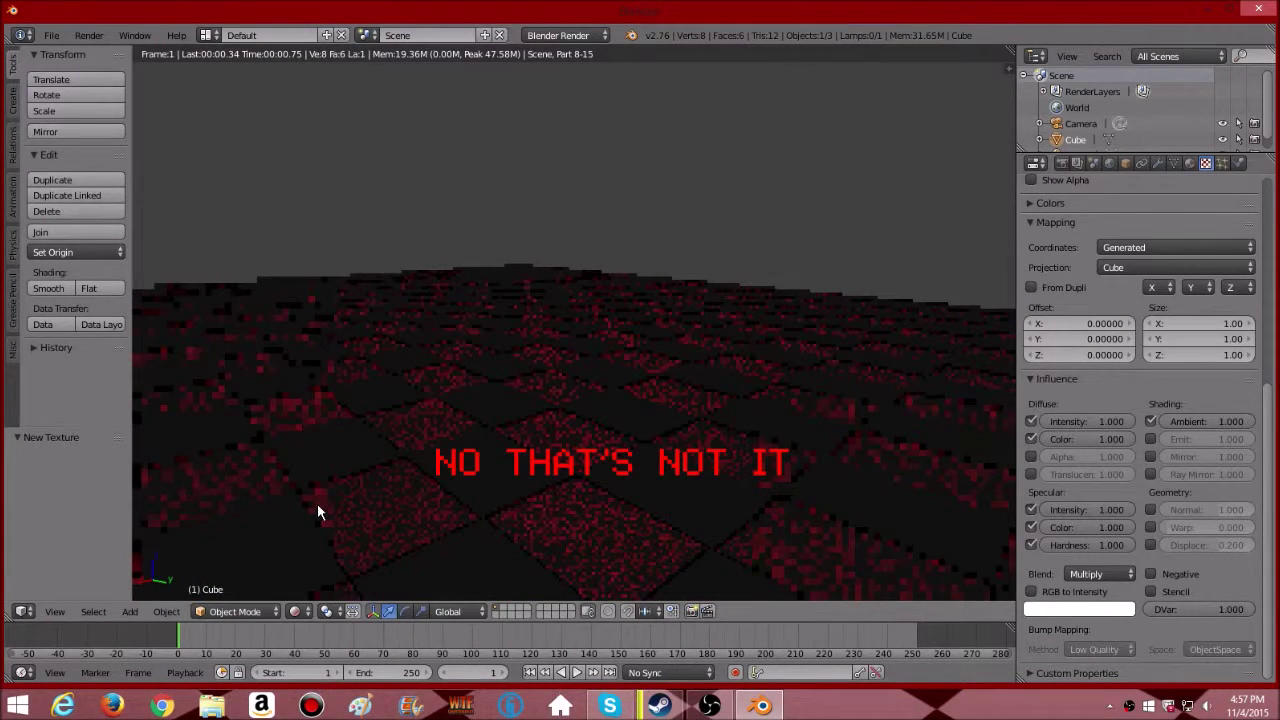
click(294, 611)
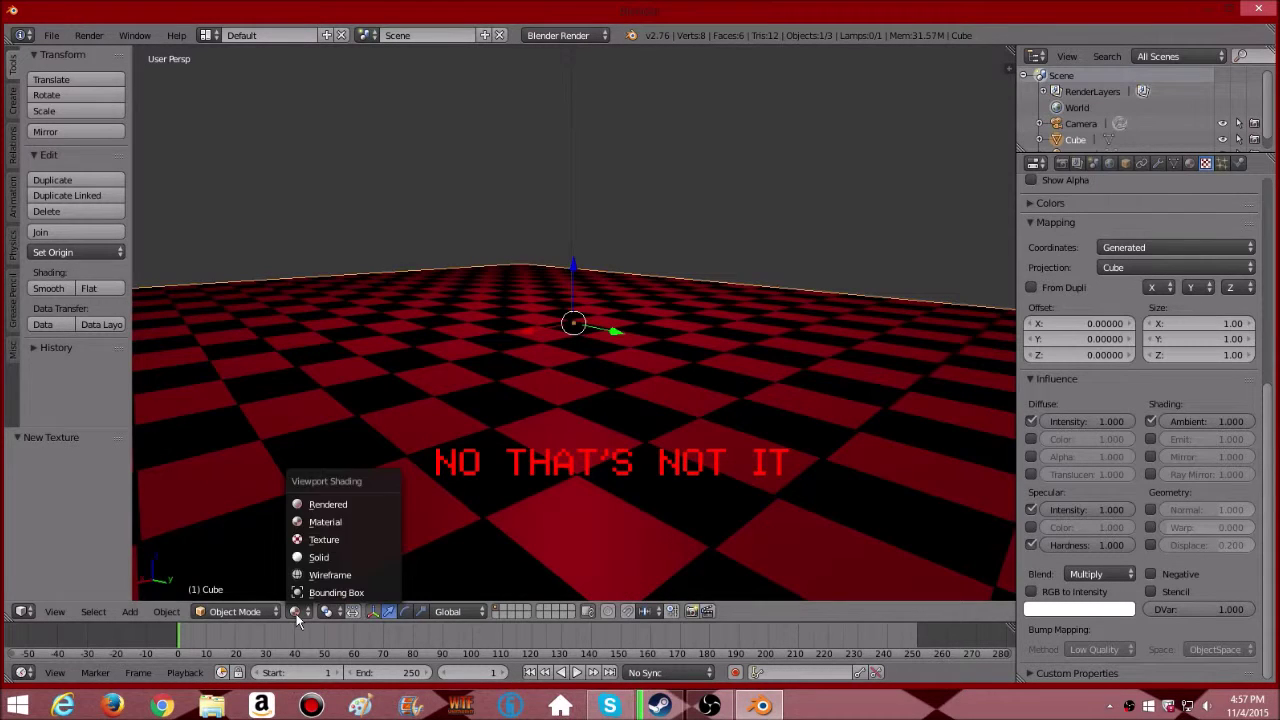
click(334, 529)
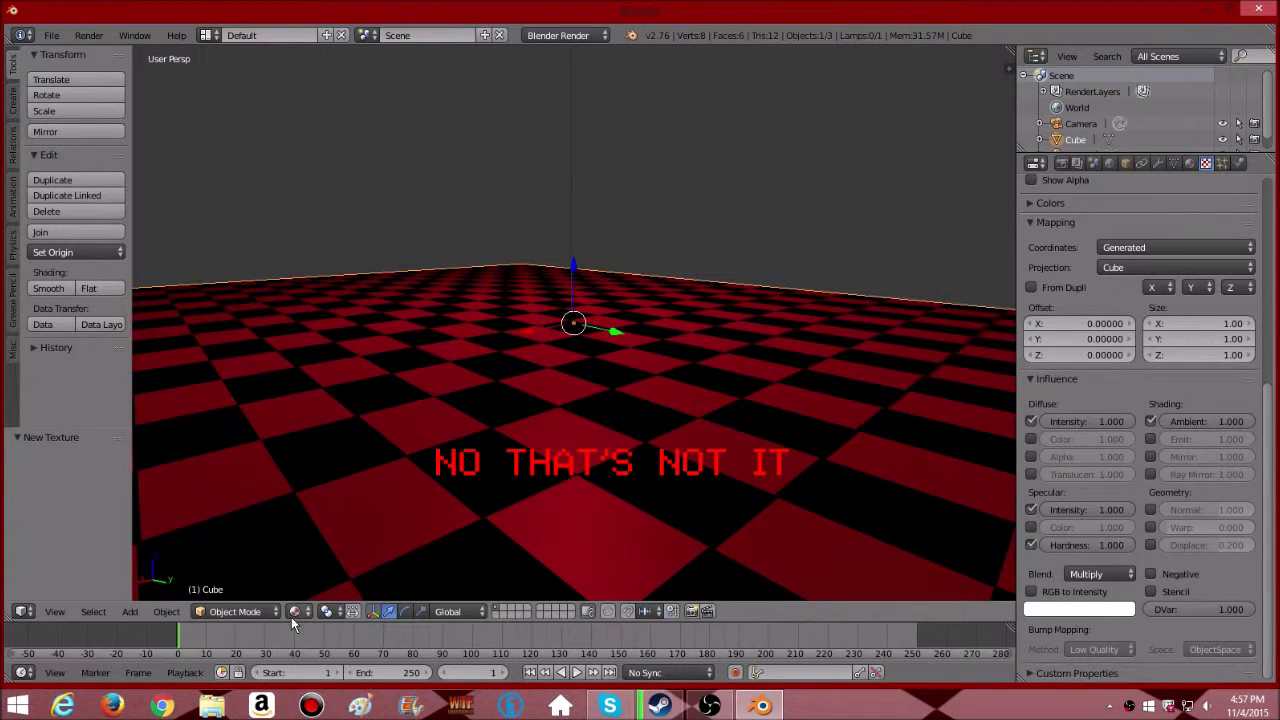
click(294, 611)
click(346, 504)
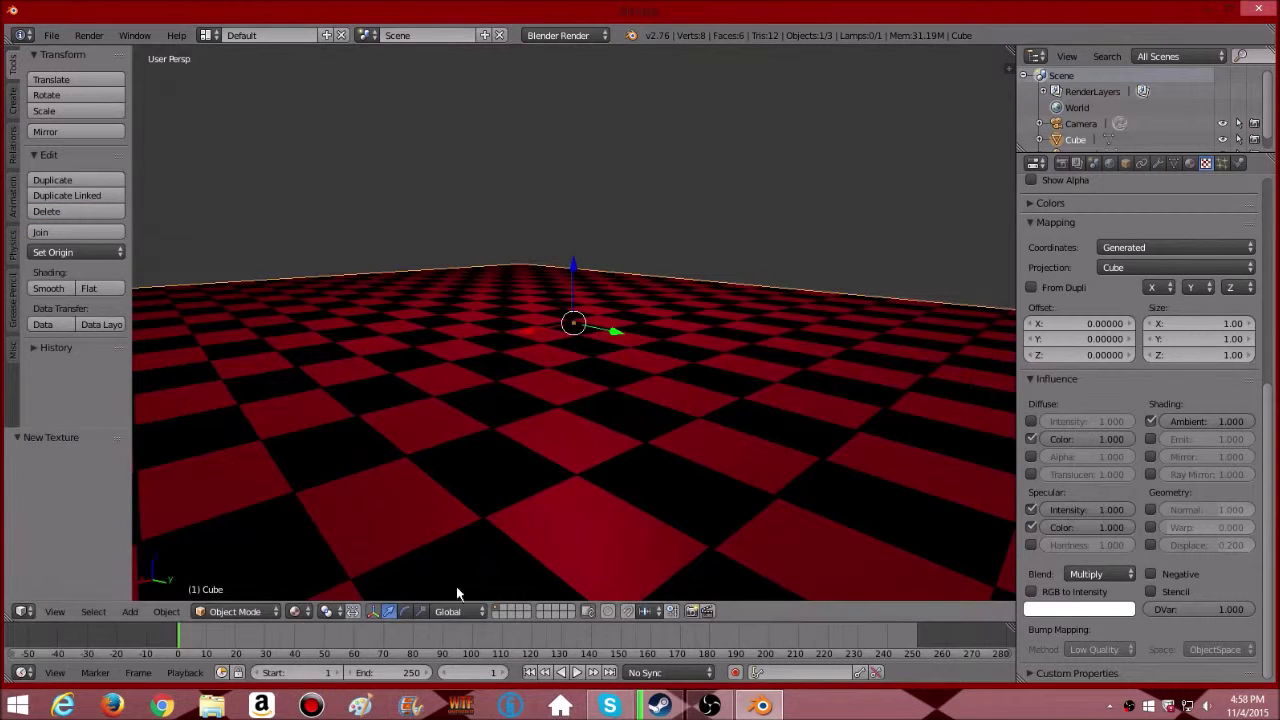
click(294, 611)
click(322, 508)
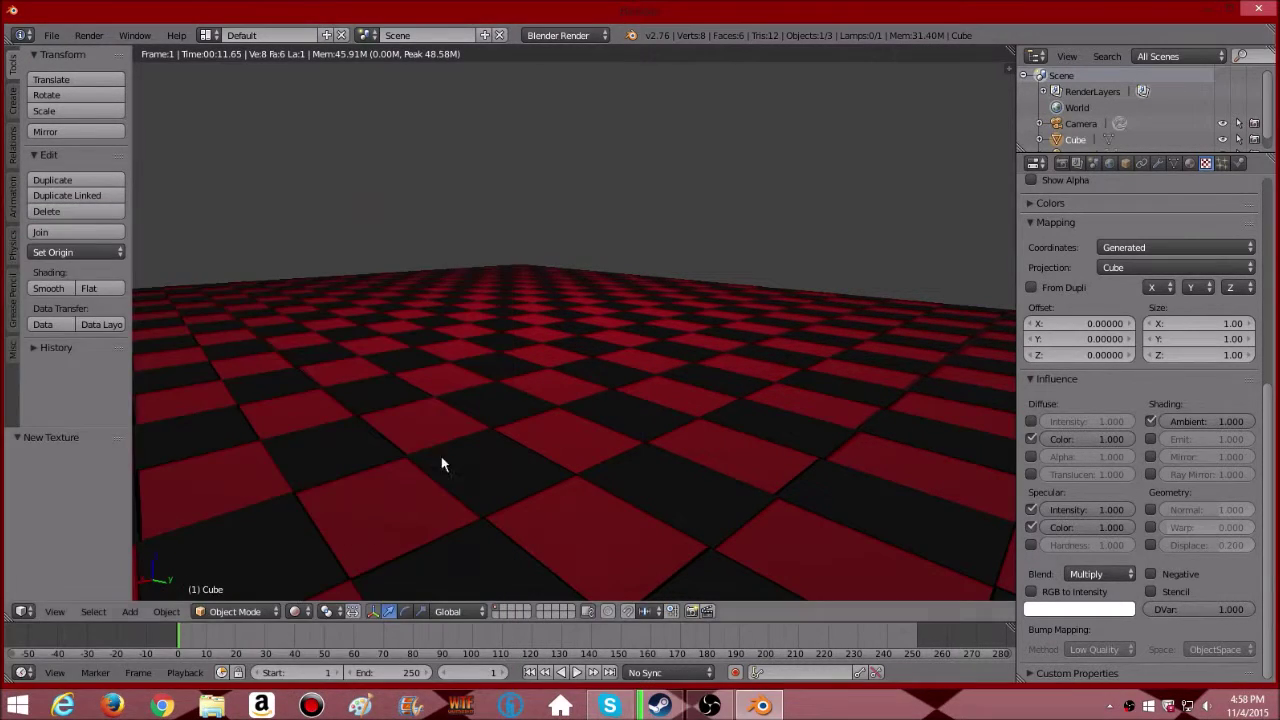
- Switch to Material shading, orbit to a low frontal view, and apply Smooth shading to the floor
click(294, 611)
click(334, 520)
mouse_move(405, 475)
middle_down()
mouse_move(564, 495)
mouse_move(417, 463)
mouse_move(546, 463)
mouse_move(589, 488)
middle_up()
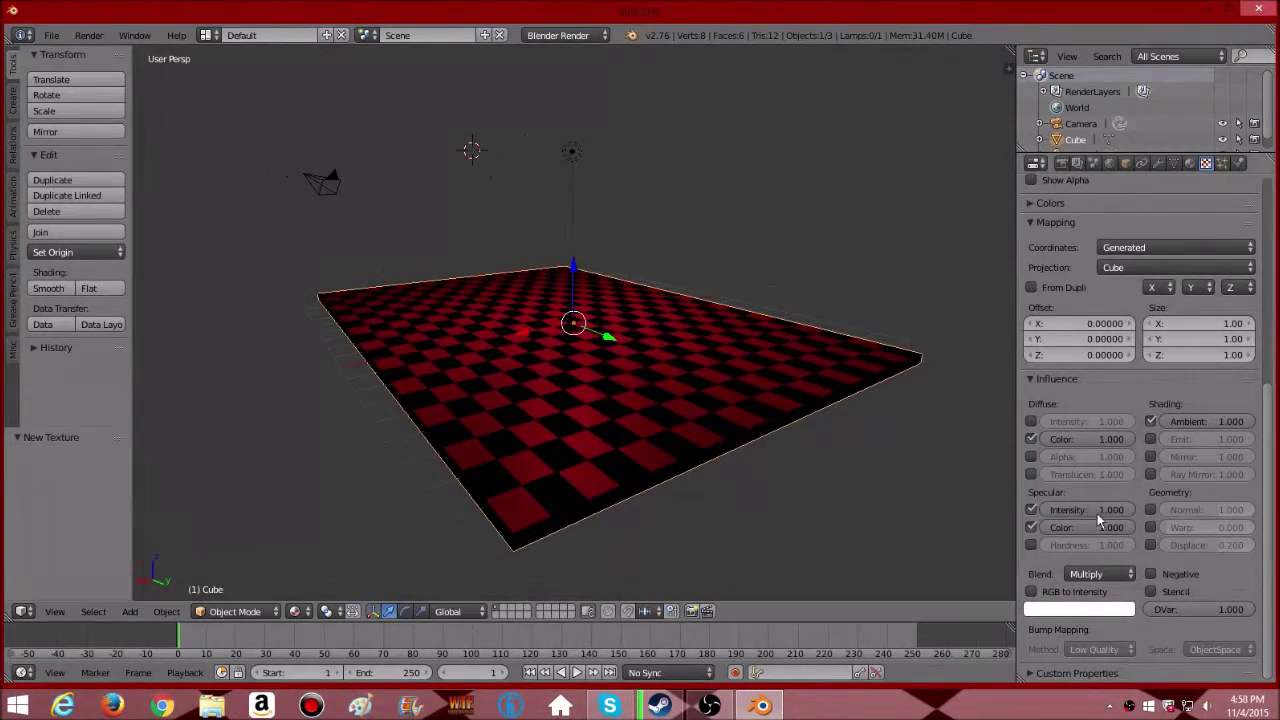
scroll(1125, 519, up, 8)
mouse_move(1005, 300)
middle_down()
mouse_move(780, 357)
mouse_move(714, 343)
mouse_move(857, 260)
mouse_move(797, 329)
mouse_move(154, 157)
middle_up()
click(48, 289)
mouse_move(658, 369)
middle_down()
mouse_move(498, 387)
mouse_move(499, 459)
middle_up()
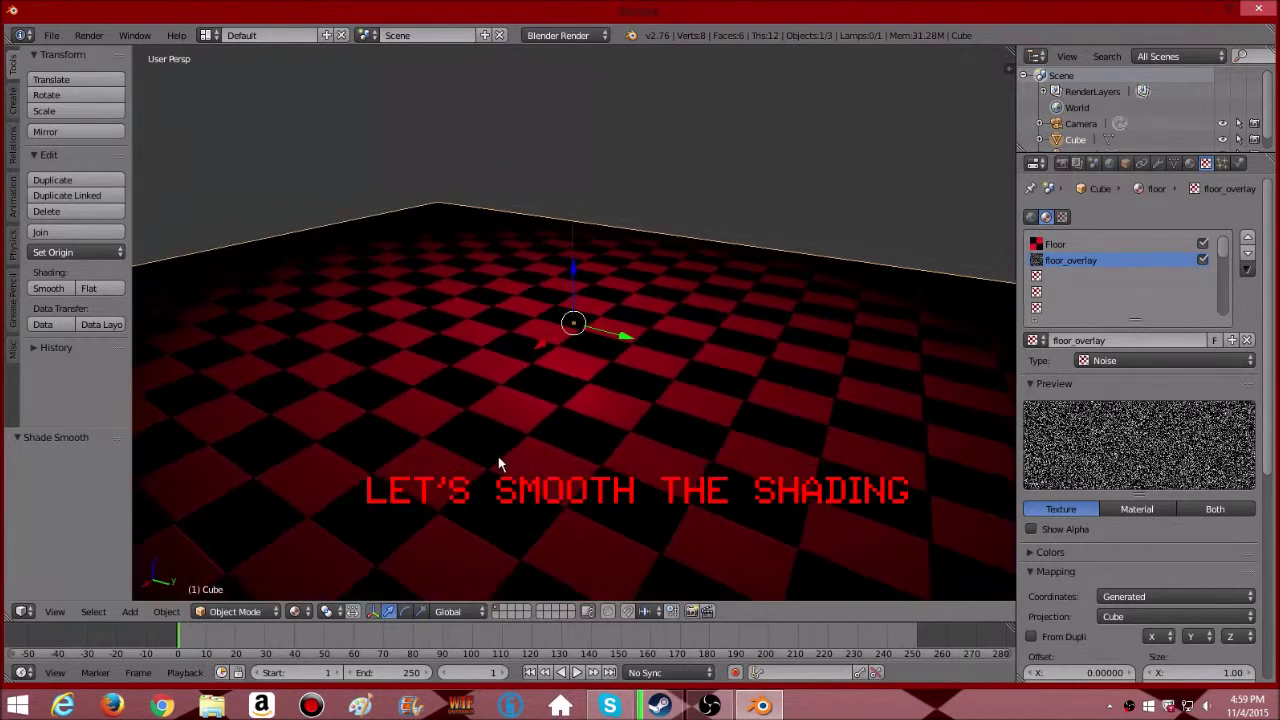
click(297, 611)
click(330, 505)
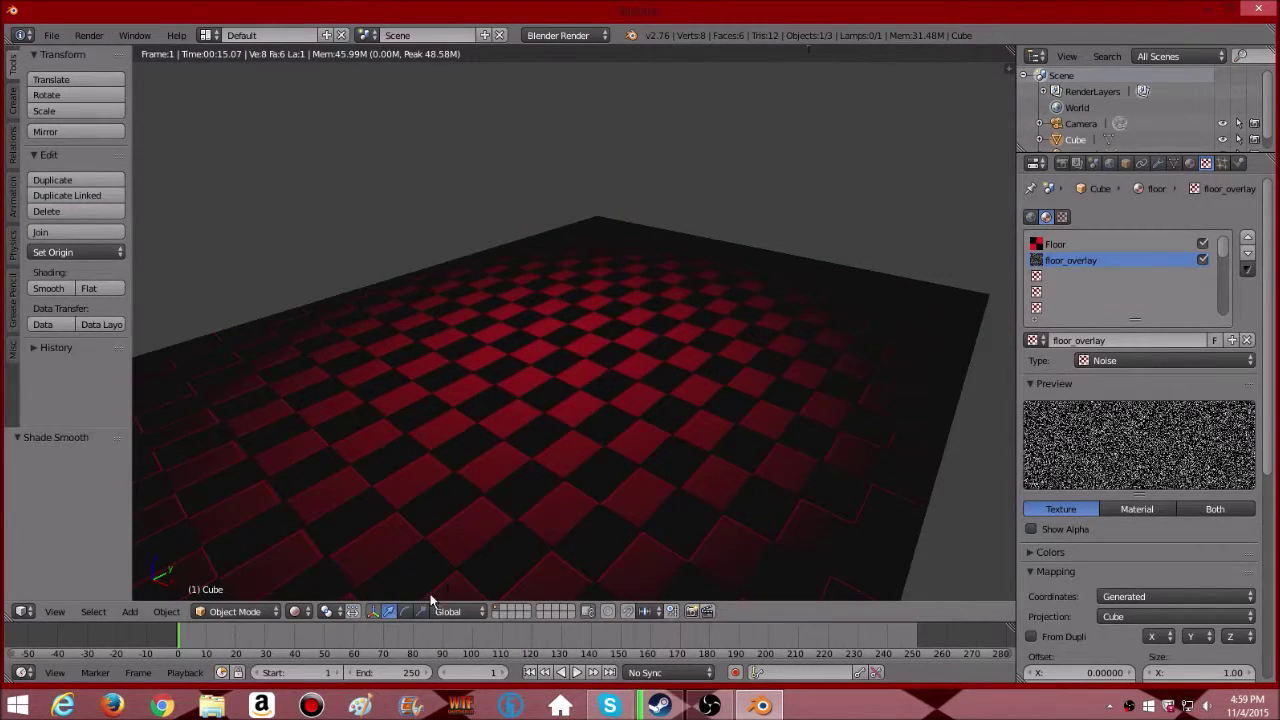
click(296, 611)
click(330, 522)
mouse_move(382, 456)
middle_down()
mouse_move(460, 409)
mouse_move(270, 402)
mouse_move(371, 449)
middle_up()
mouse_move(537, 445)
middle_down()
mouse_move(586, 460)
mouse_move(609, 489)
mouse_move(375, 408)
middle_up()
click(13, 102)
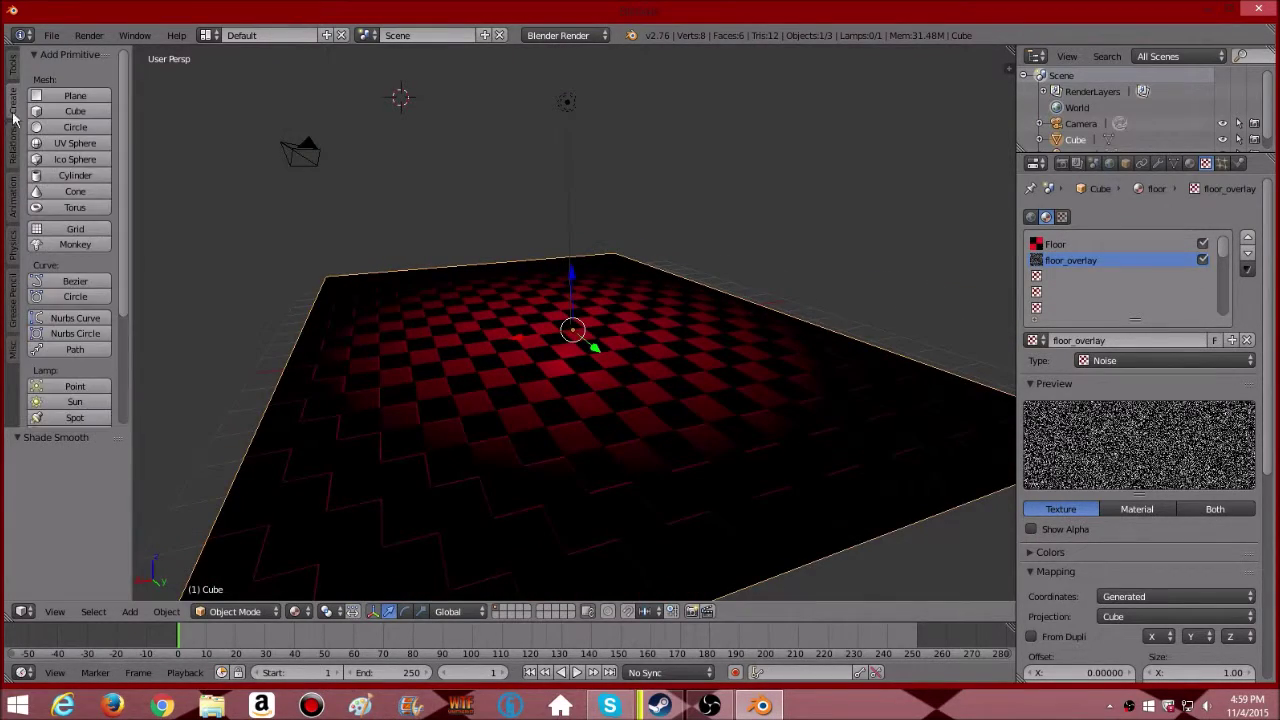
click(13, 66)
scroll(497, 440, up, 3)
mouse_move(497, 440)
middle_down()
mouse_move(789, 440)
mouse_move(917, 423)
mouse_move(634, 437)
mouse_move(780, 380)
middle_up()
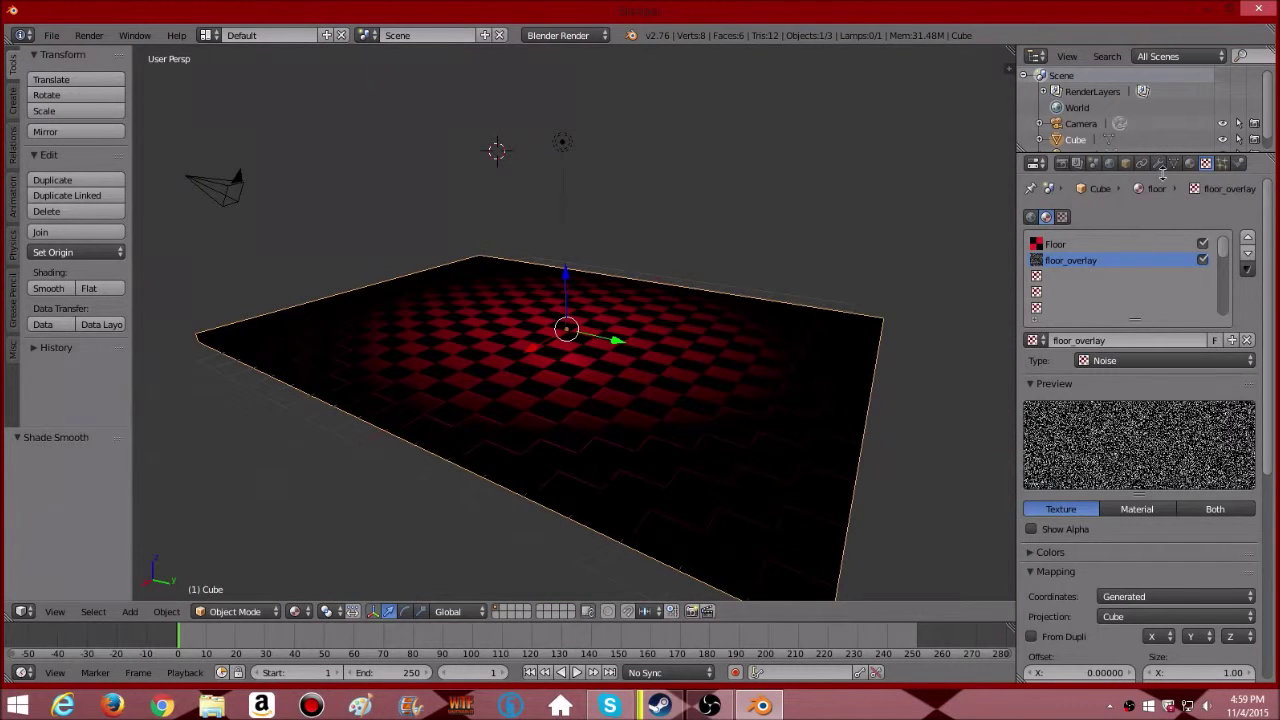
click(262, 611)
- In Edit Mode, select the whole slab and subdivide it twice
click(260, 577)
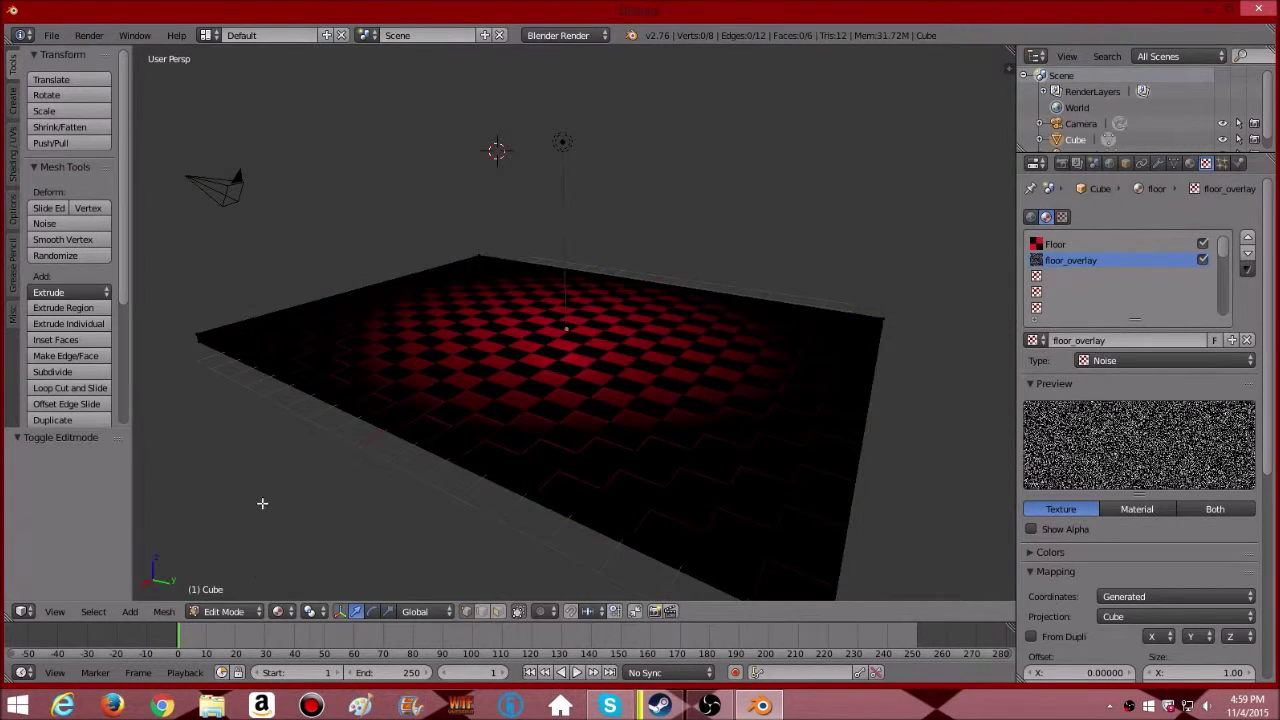
middle_drag(268, 514, 237, 612)
key(w)
click(93, 611)
click(109, 553)
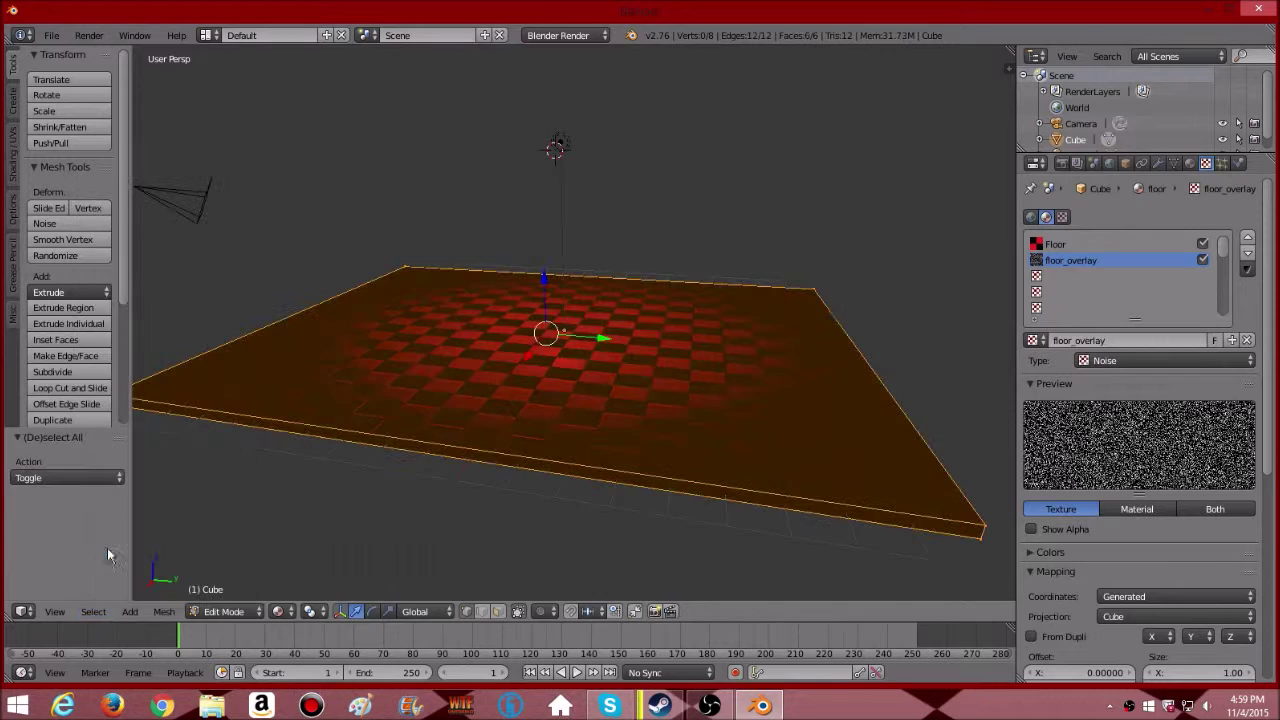
key(space)
text(sub)
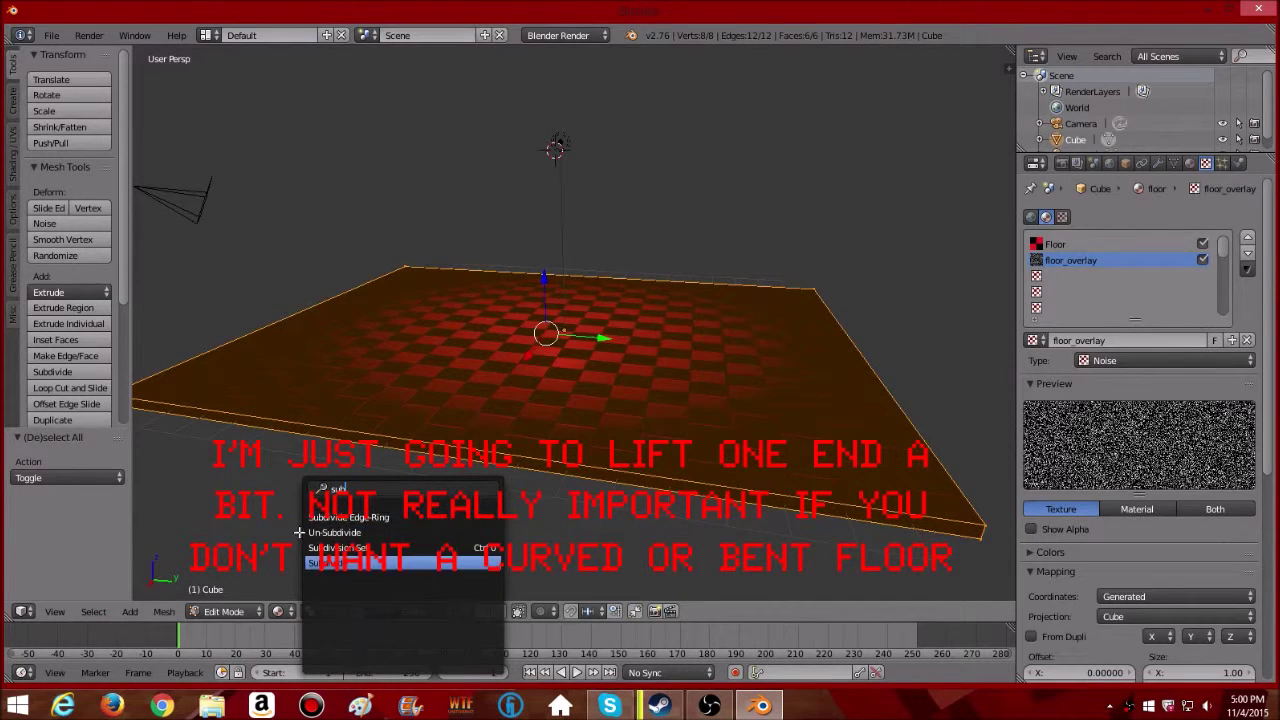
key(Return)
key(space)
key(Return)
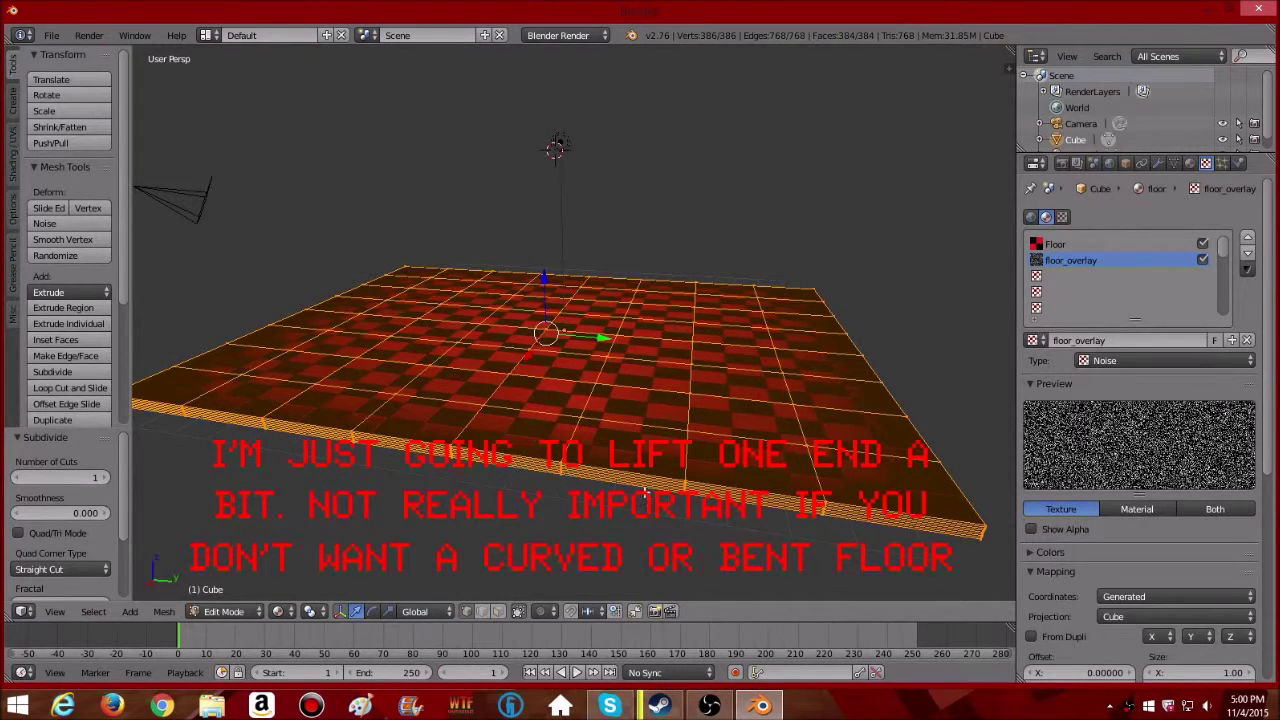
- Deselect all, then select the strip of faces along the slab's right end
middle_drag(614, 499, 559, 489)
click(93, 614)
click(211, 543)
right_click(733, 308)
ctrl+right_click(746, 412)
ctrl+right_click(748, 463)
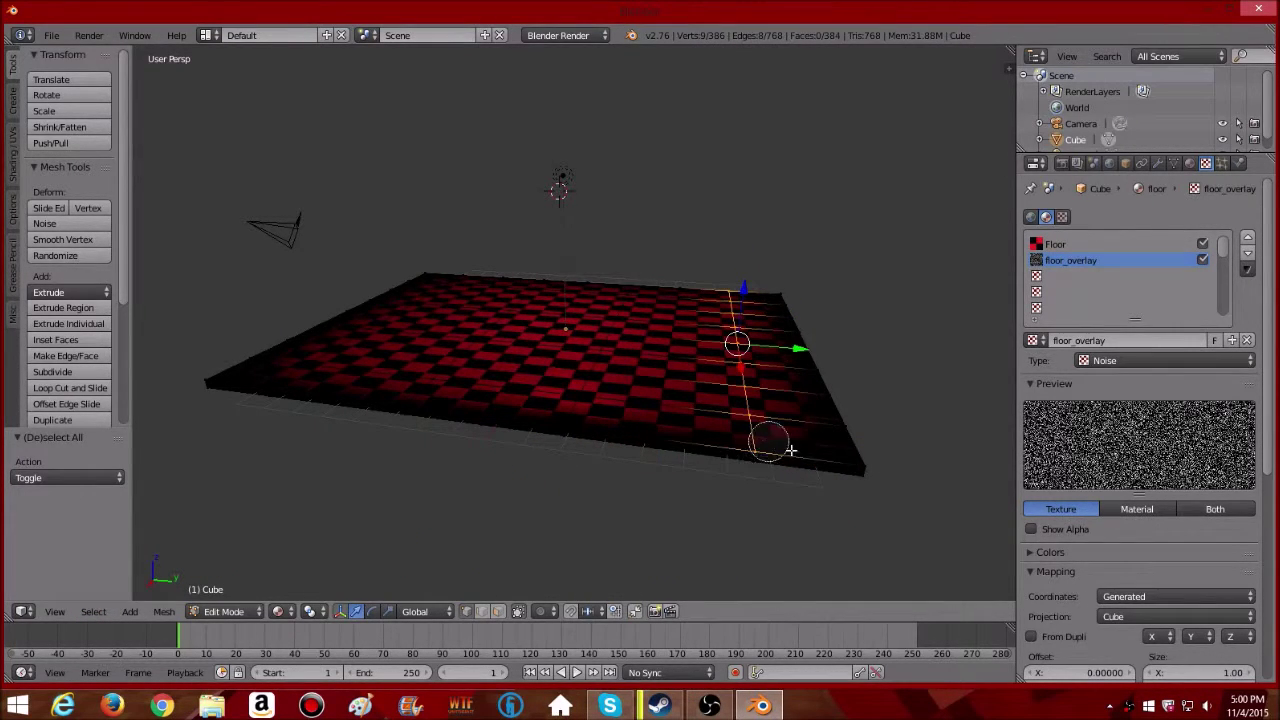
ctrl+right_click(860, 440)
ctrl+right_click(857, 486)
ctrl+right_click(871, 449)
ctrl+right_click(860, 486)
ctrl+right_click(879, 449)
ctrl+right_click(838, 392)
ctrl+right_click(775, 305)
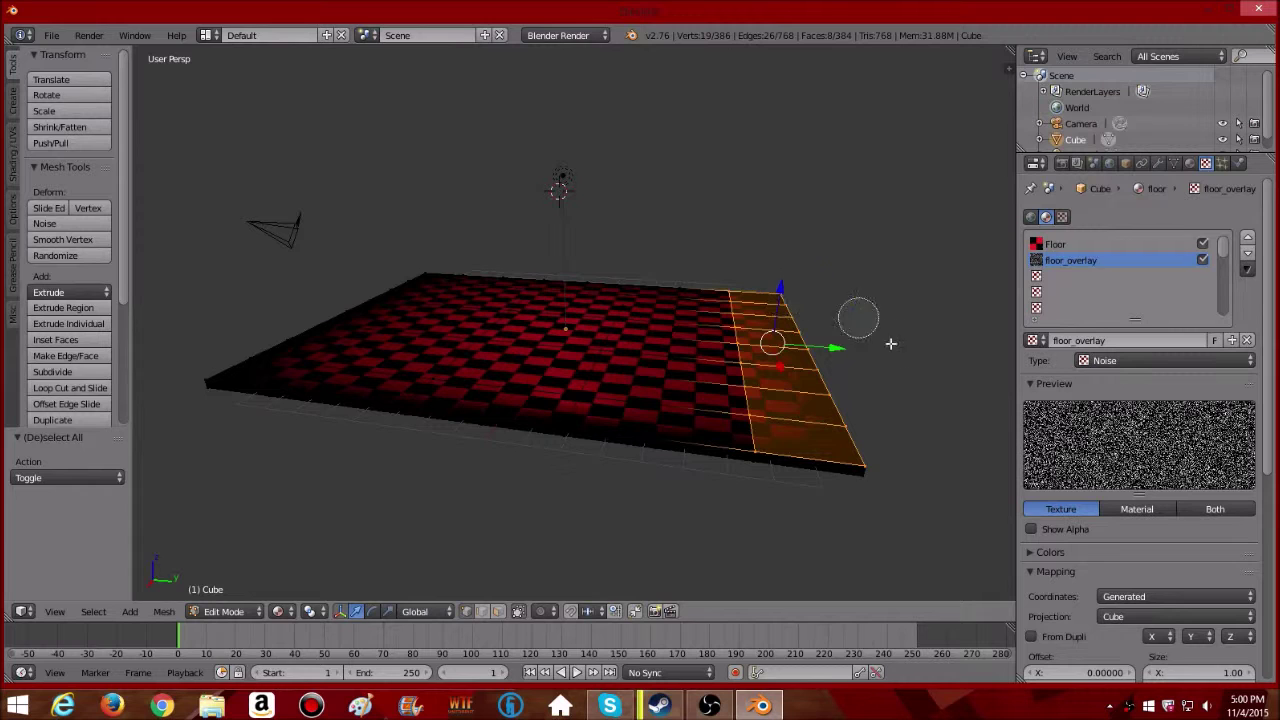
mouse_move(901, 350)
middle_down()
mouse_move(791, 297)
mouse_move(720, 314)
mouse_move(857, 409)
mouse_move(501, 359)
middle_up()
- Deselect the stray vertex and switch to an orthographic side view of the slab edge-on
shift+right_click(389, 346)
mouse_move(389, 346)
middle_down()
mouse_move(697, 466)
mouse_move(877, 460)
middle_up()
key(KP_3)
key(KP_5)
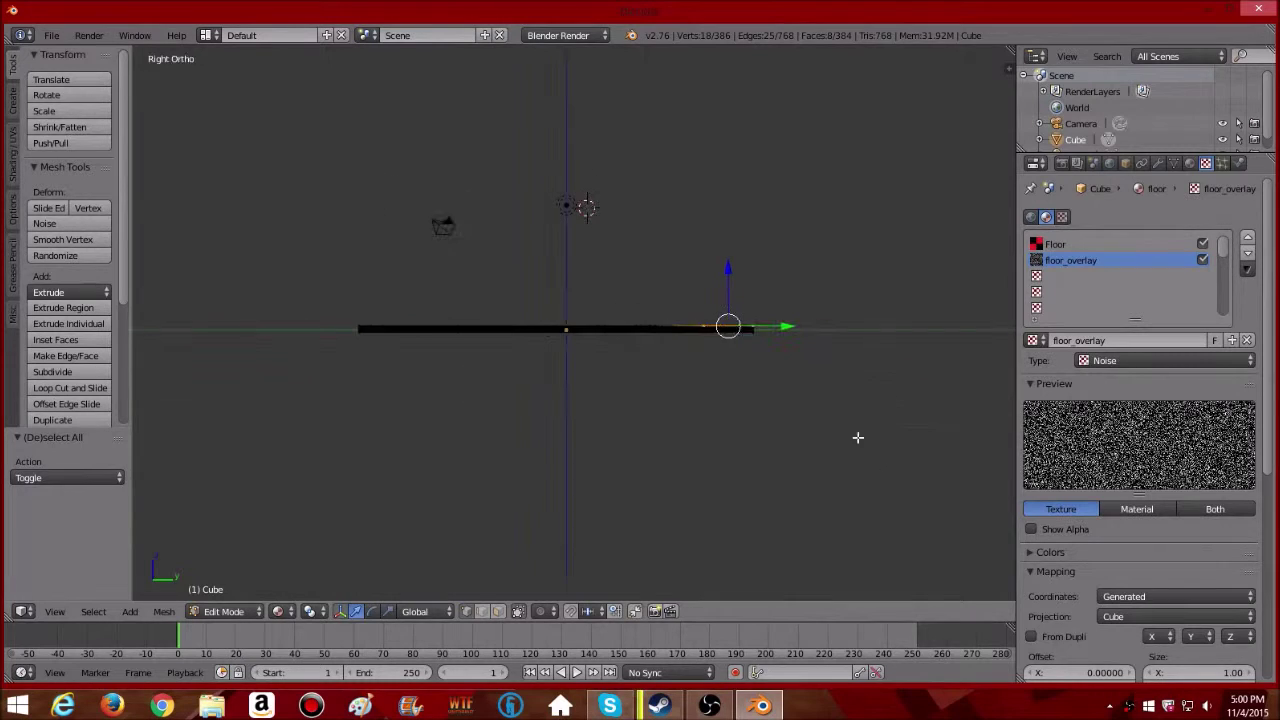
scroll(857, 437, up, 3)
- Extrude the slab's end faces, tilt them about -25° and raise them upward along Z
key(e)
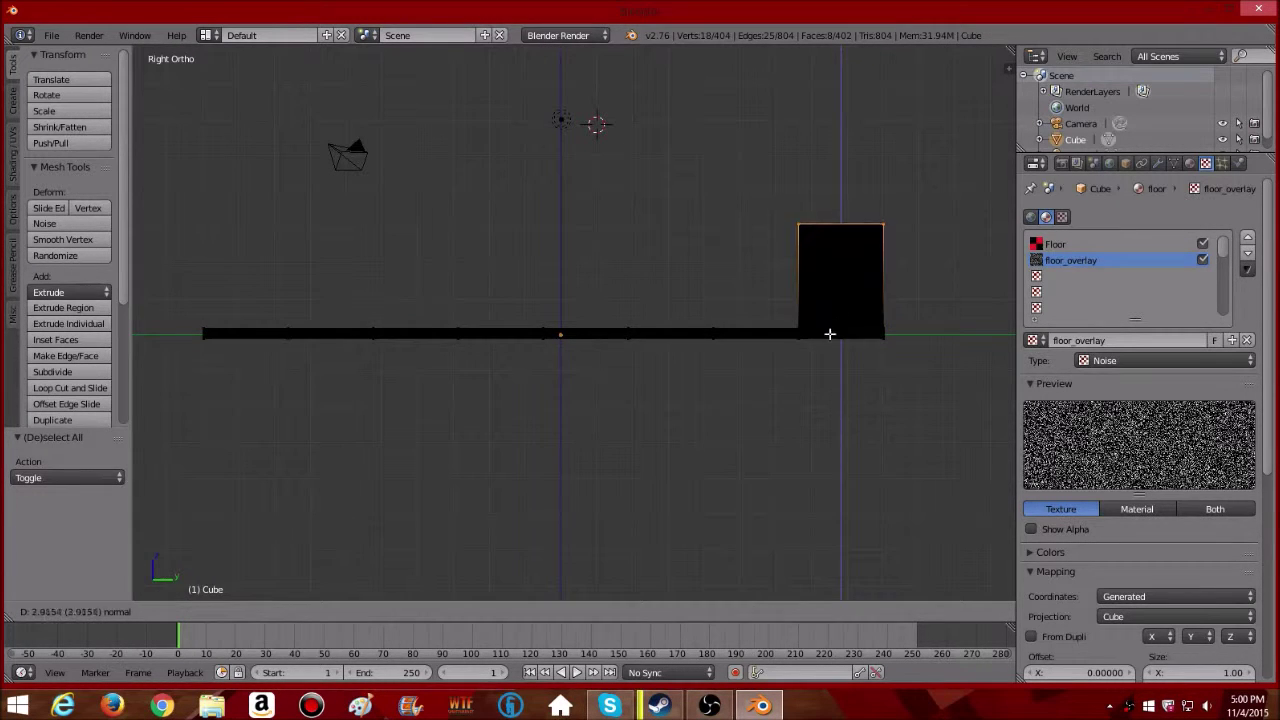
click(835, 424)
key(r)
click(960, 375)
key(g)
key(z)
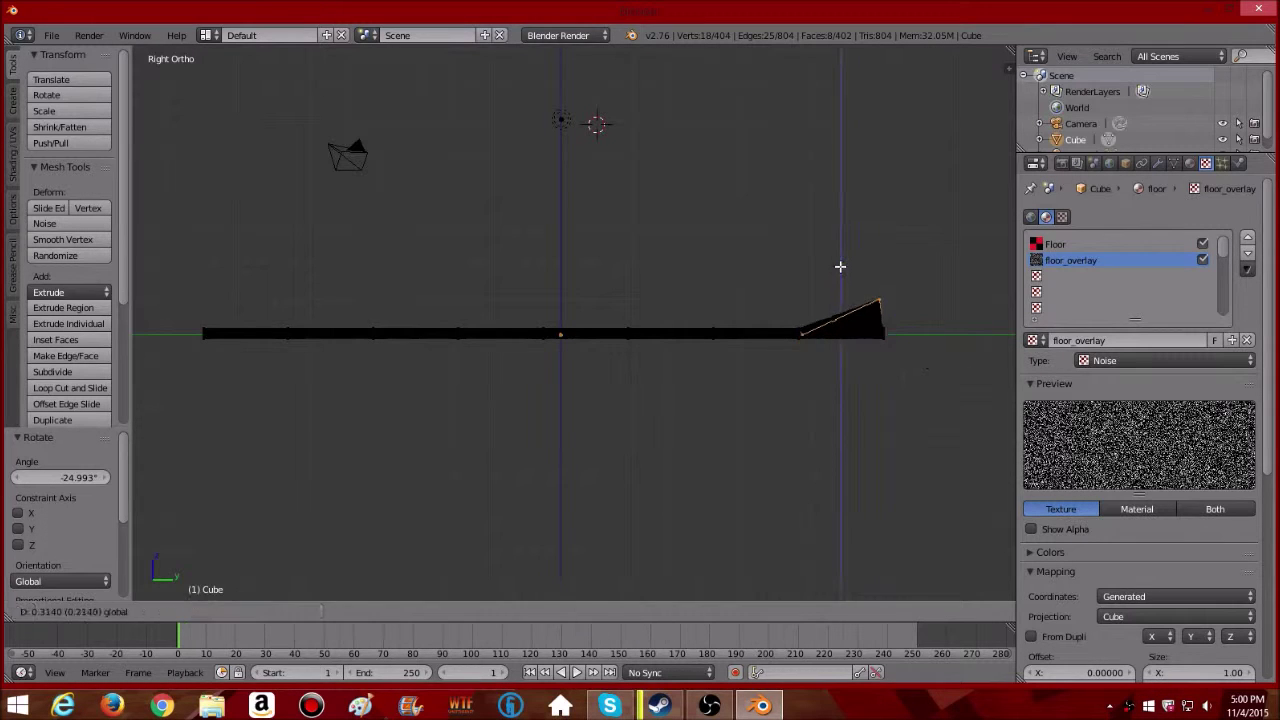
click(837, 258)
key(g)
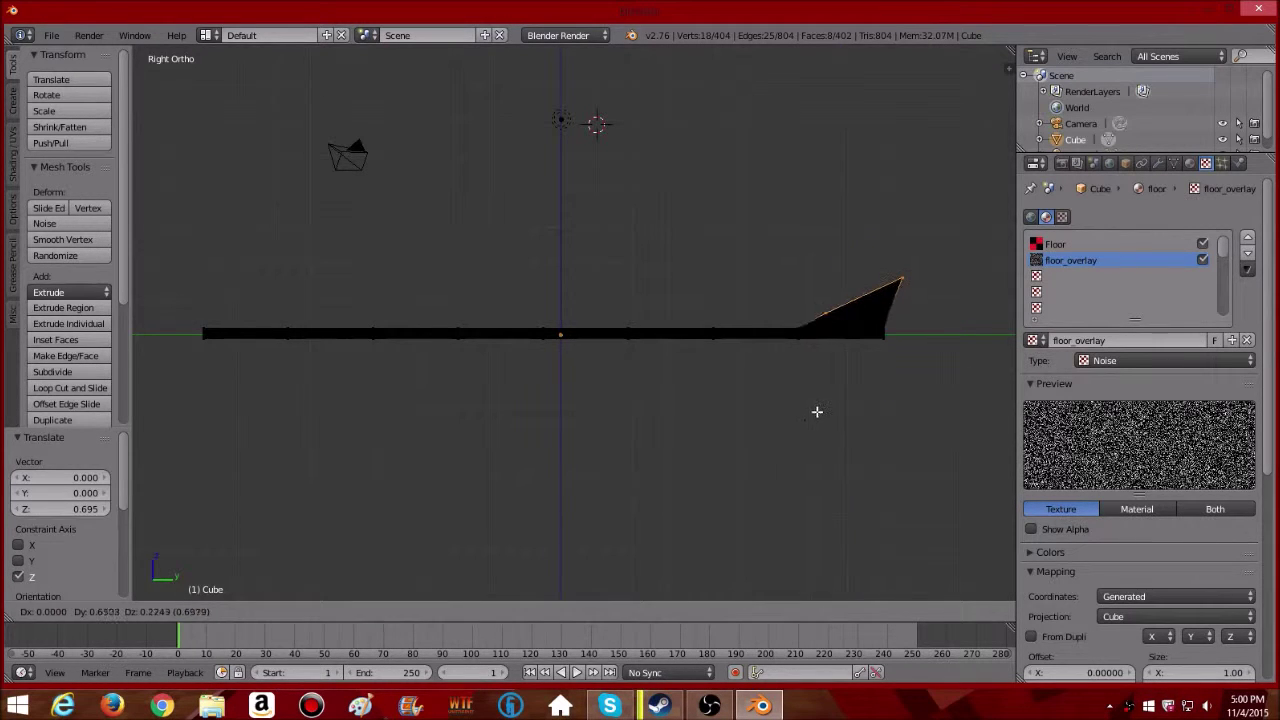
click(817, 411)
key(r)
click(902, 423)
- Select the vertices along the bend and lower them slightly along Z
middle_drag(902, 423, 795, 441)
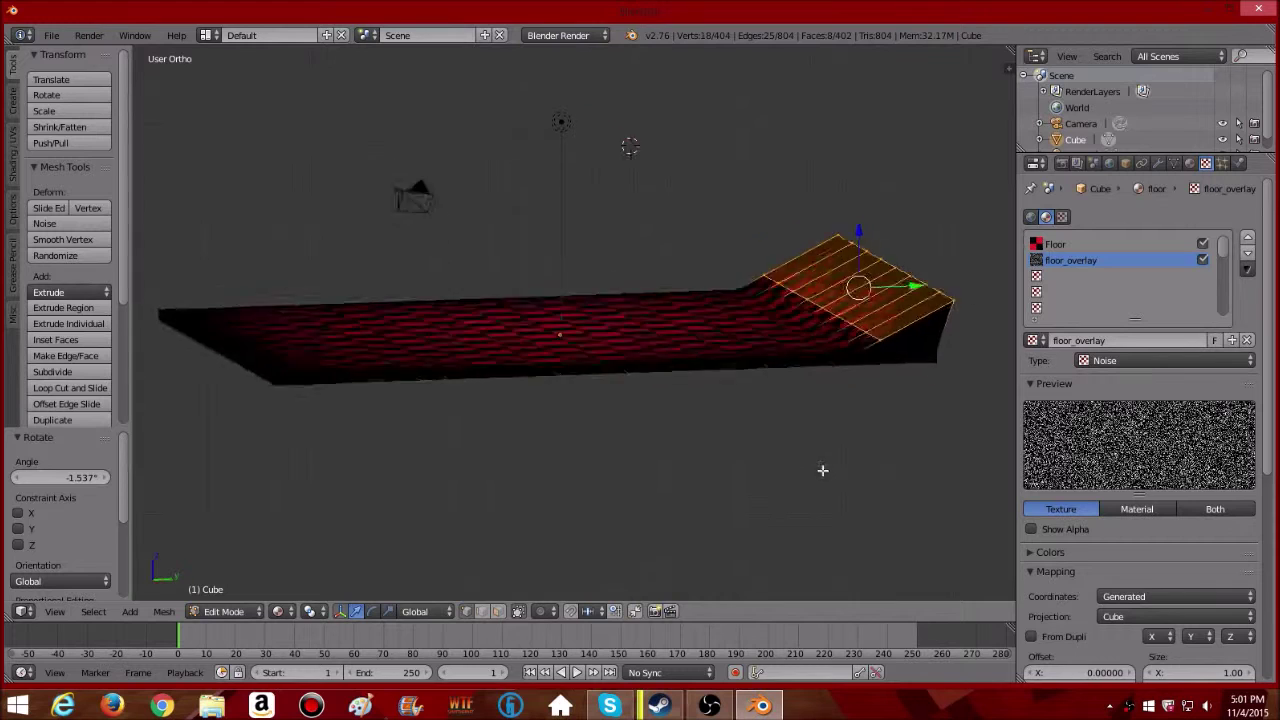
key(c)
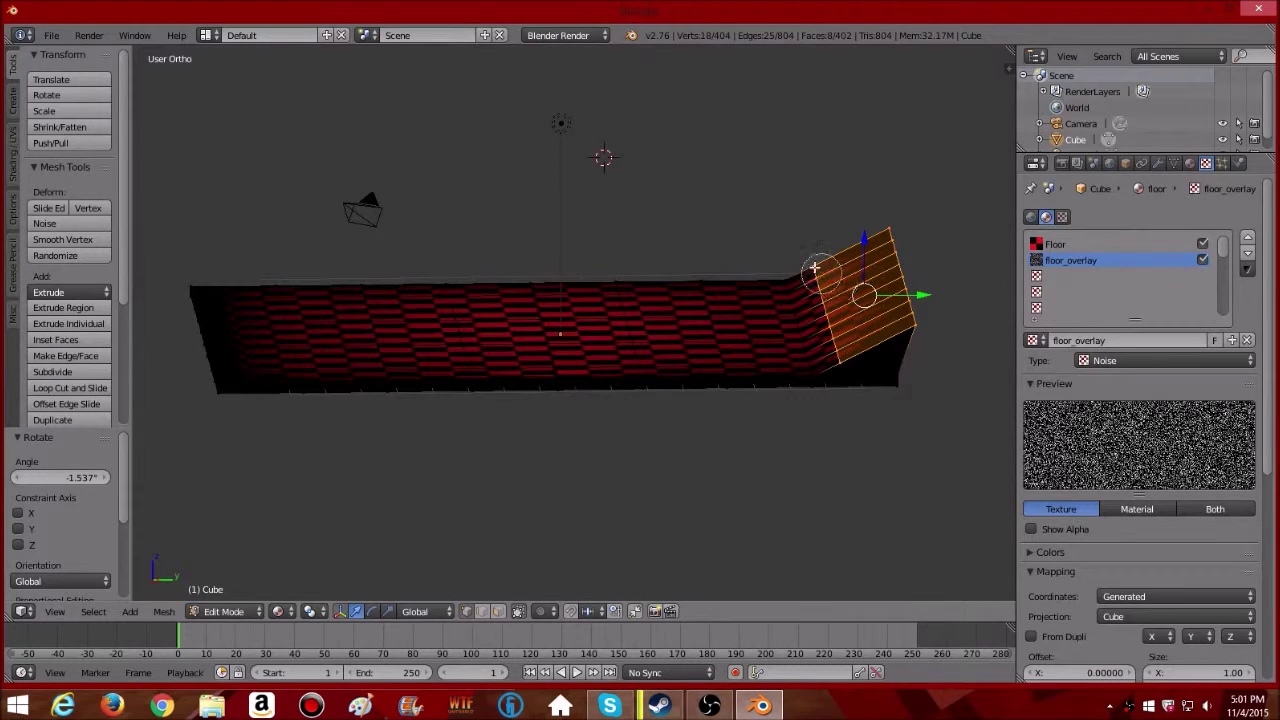
middle_drag(846, 354, 897, 310)
middle_drag(785, 413, 766, 471)
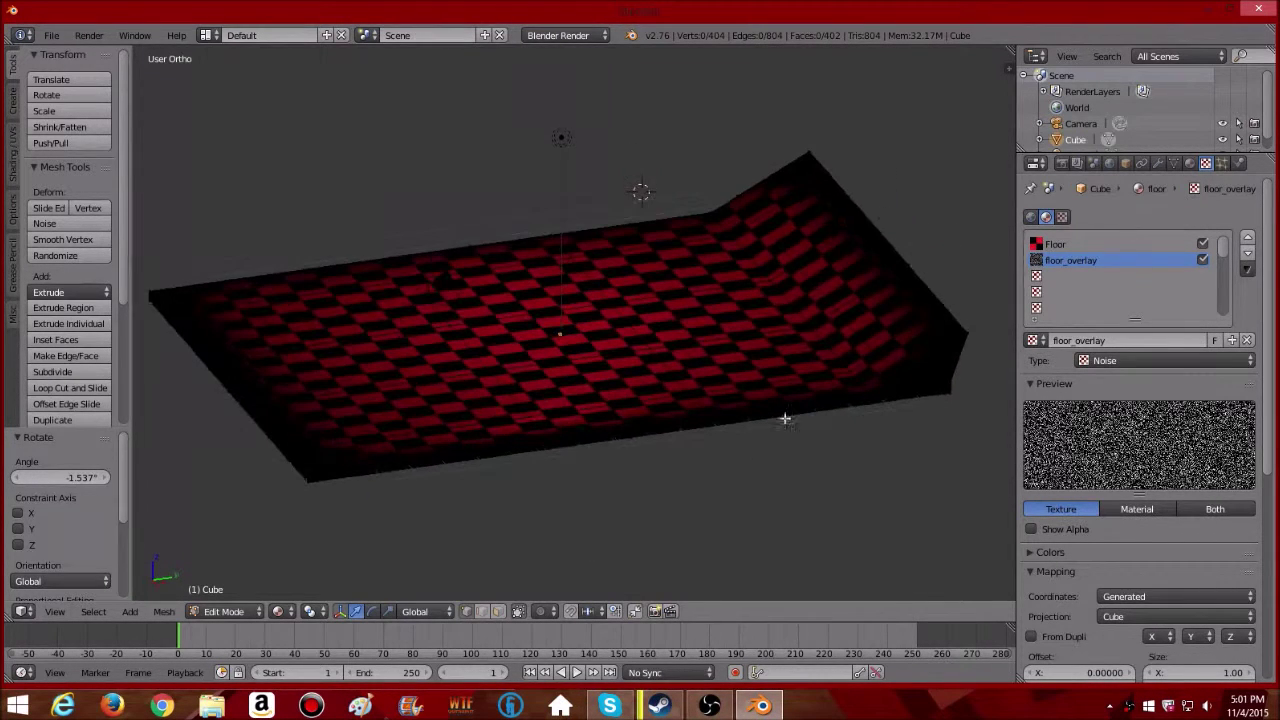
right_click(845, 236)
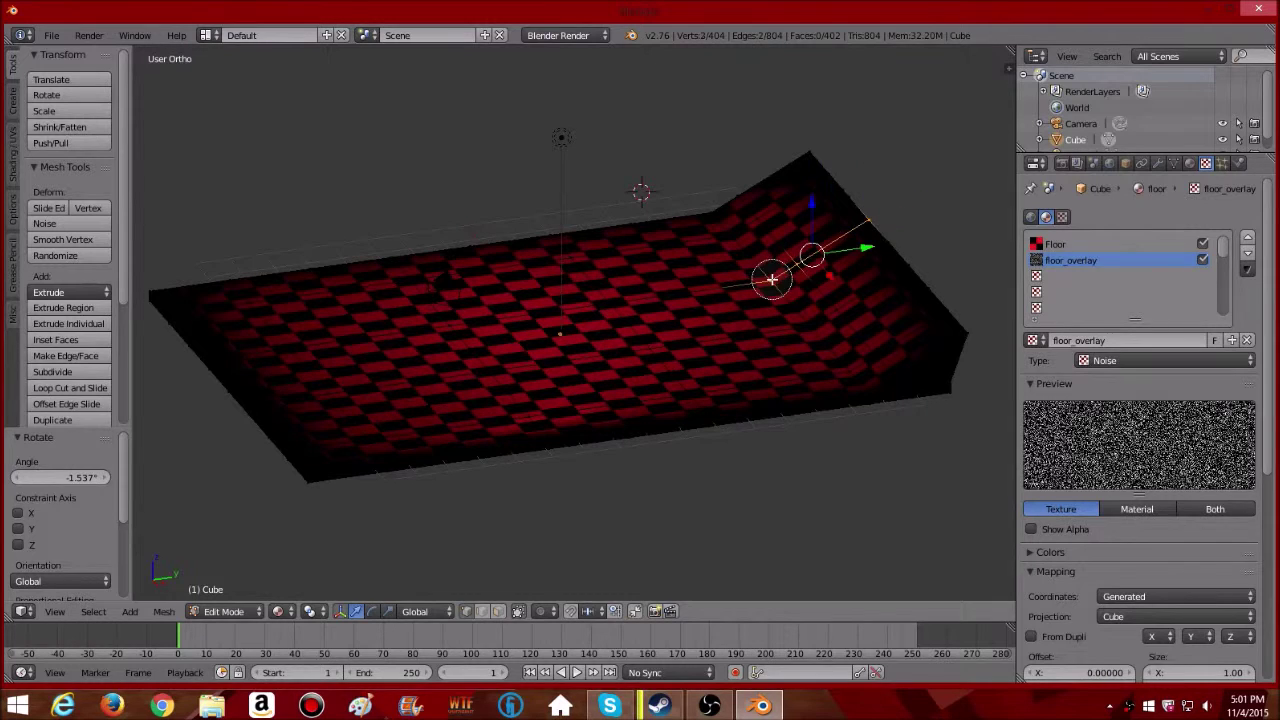
drag(832, 252, 806, 301)
middle_drag(806, 301, 837, 309)
key(Escape)
key(g)
key(z)
click(824, 232)
- Raise another set of bend vertices by 0.147 along Z and return to Object Mode
key(c)
mouse_move(770, 300)
middle_down()
mouse_move(812, 304)
mouse_move(934, 443)
middle_up()
key(Escape)
key(g)
key(z)
key(Return)
scroll(934, 443, up, 1)
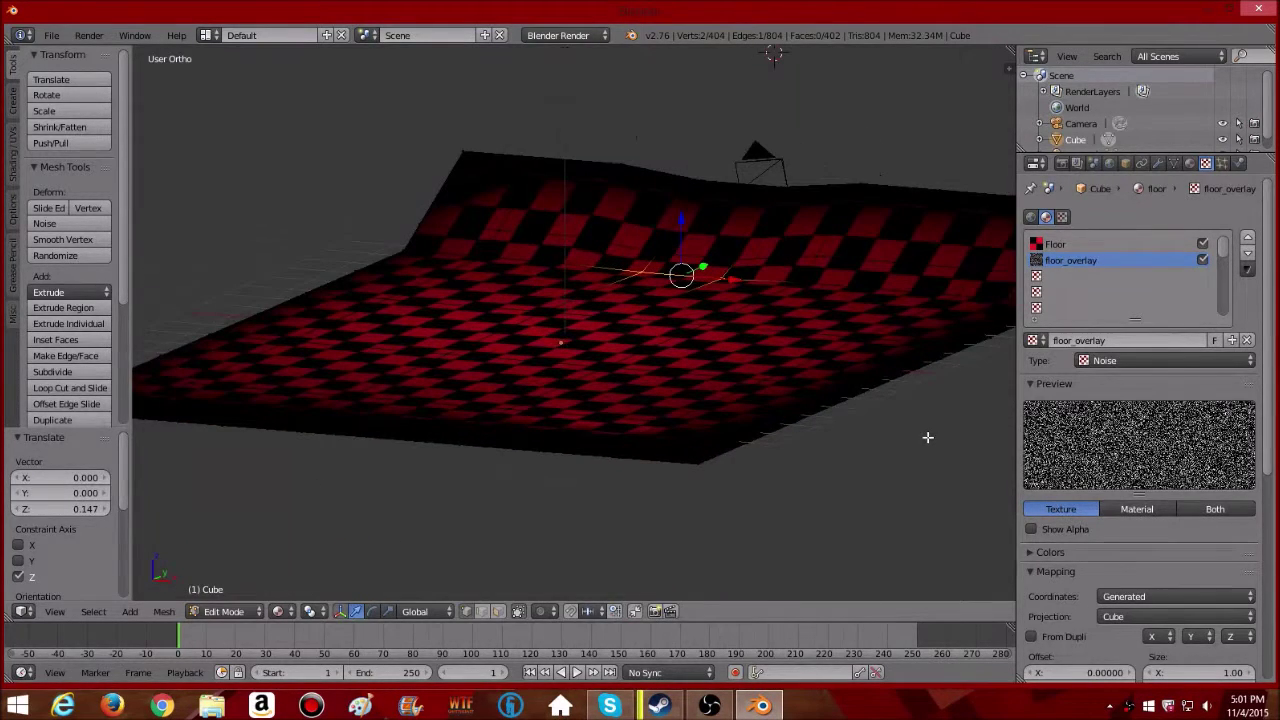
click(235, 611)
click(266, 597)
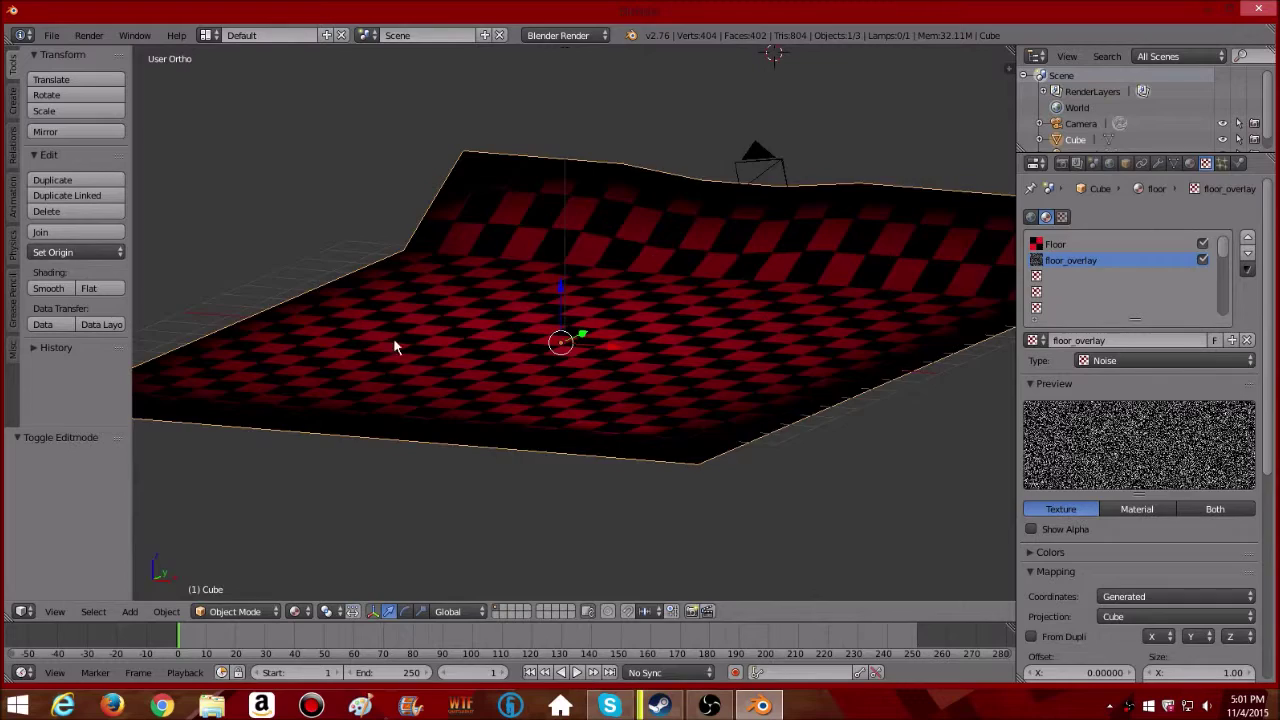
- Orbit the finished floor in perspective, then look through the scene camera
middle_drag(393, 337, 426, 430)
key(KP_5)
middle_drag(582, 404, 557, 406)
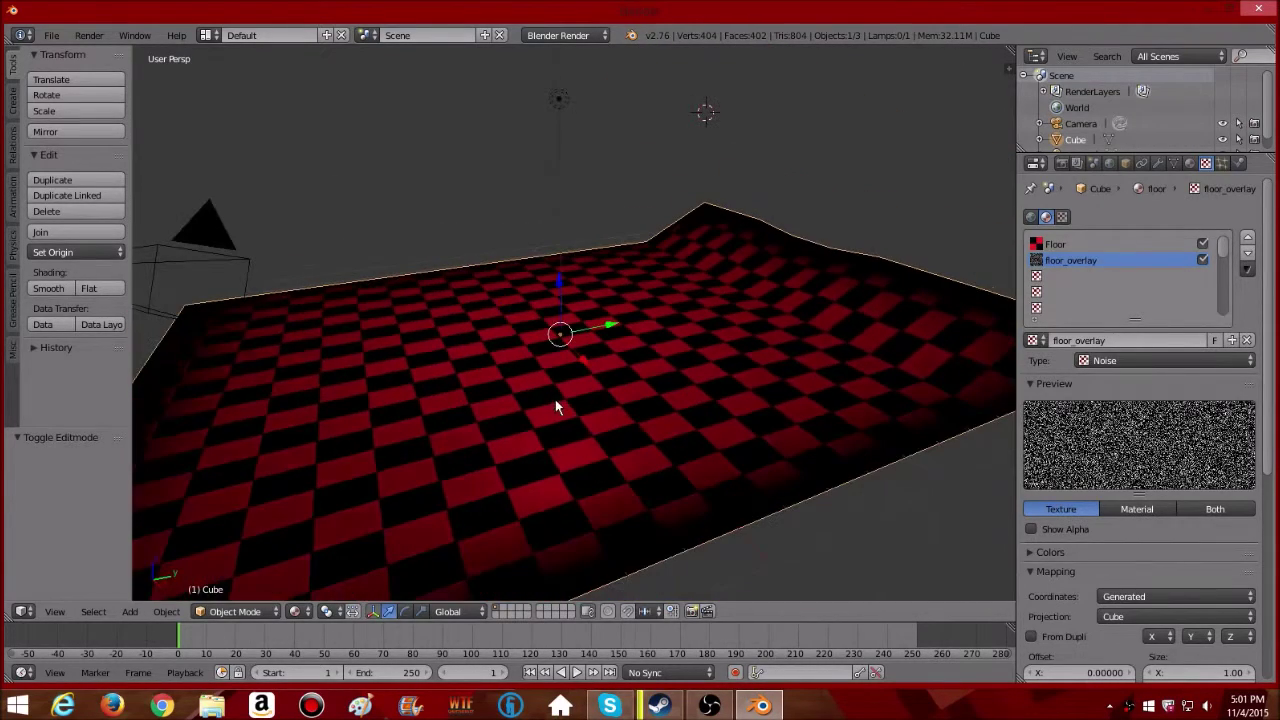
key(KP_0)
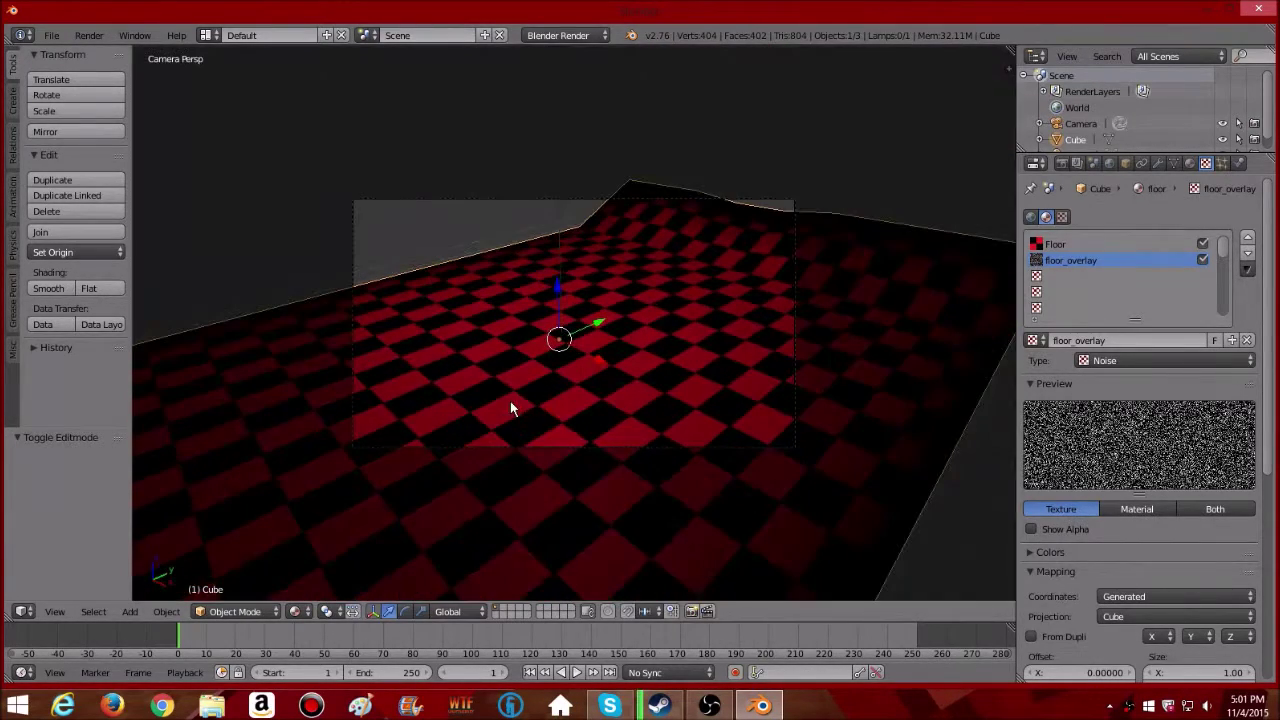
scroll(496, 393, down, 3)
scroll(481, 410, down, 3)
- Select the camera, raise it to Z 4.820 and view through it again
right_click(520, 414)
key(g)
click(750, 570)
key(g)
key(z)
click(317, 512)
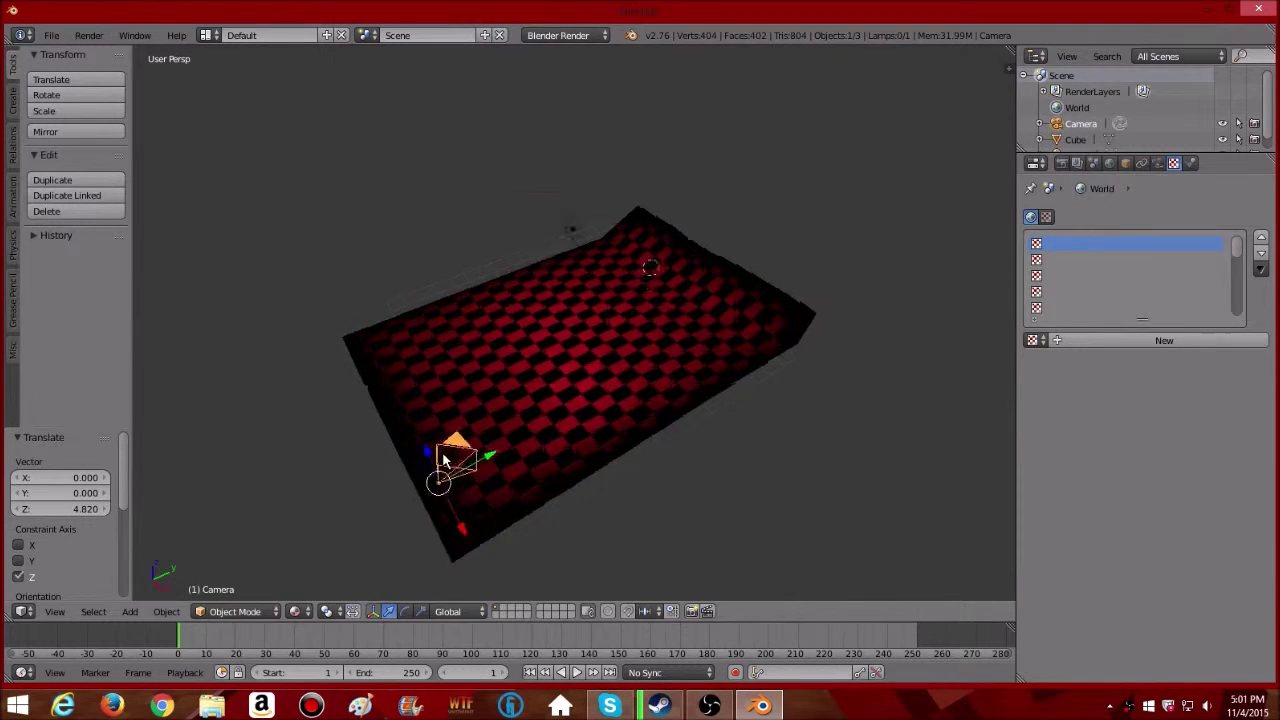
key(KP_0)
scroll(434, 369, up, 3)
scroll(434, 369, up, 2)
- Switch the viewport shading to Rendered to preview the scene
click(295, 611)
click(310, 500)
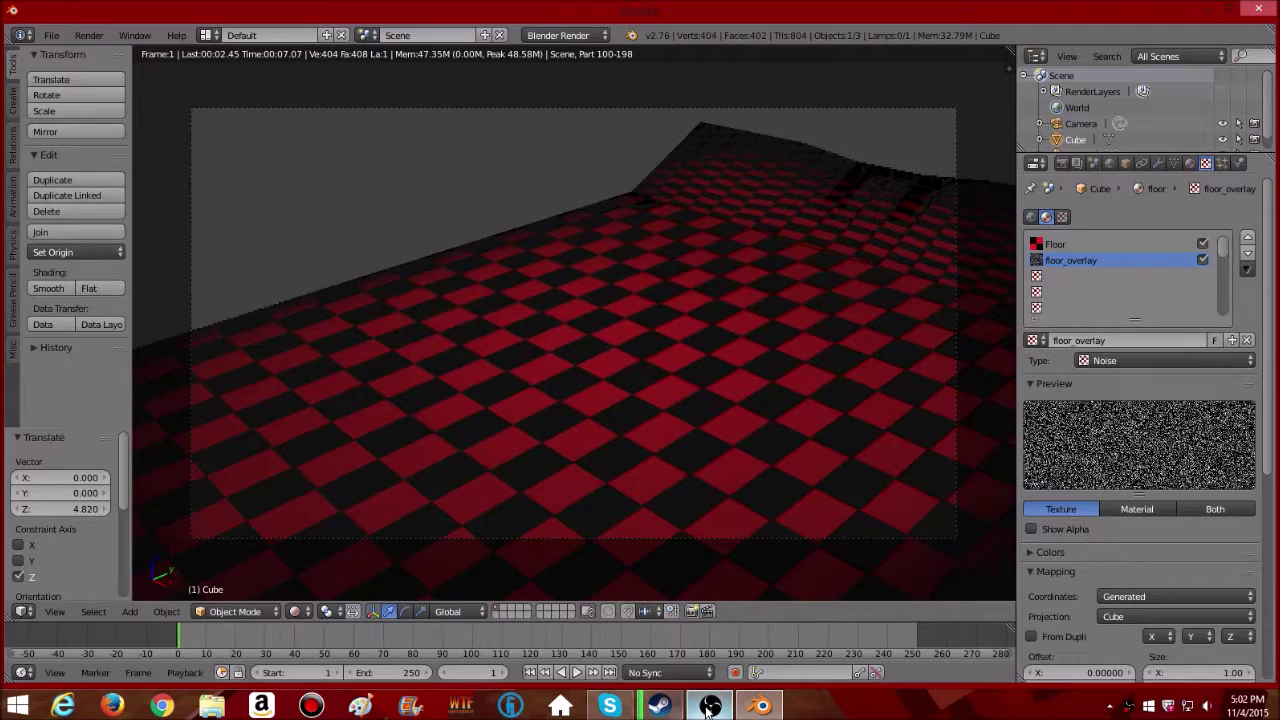
click(708, 706)
- Return to Texture shading and tick Mirror influence at 1.000 for the overlay texture
click(708, 706)
click(295, 611)
click(383, 520)
scroll(1098, 514, down, 3)
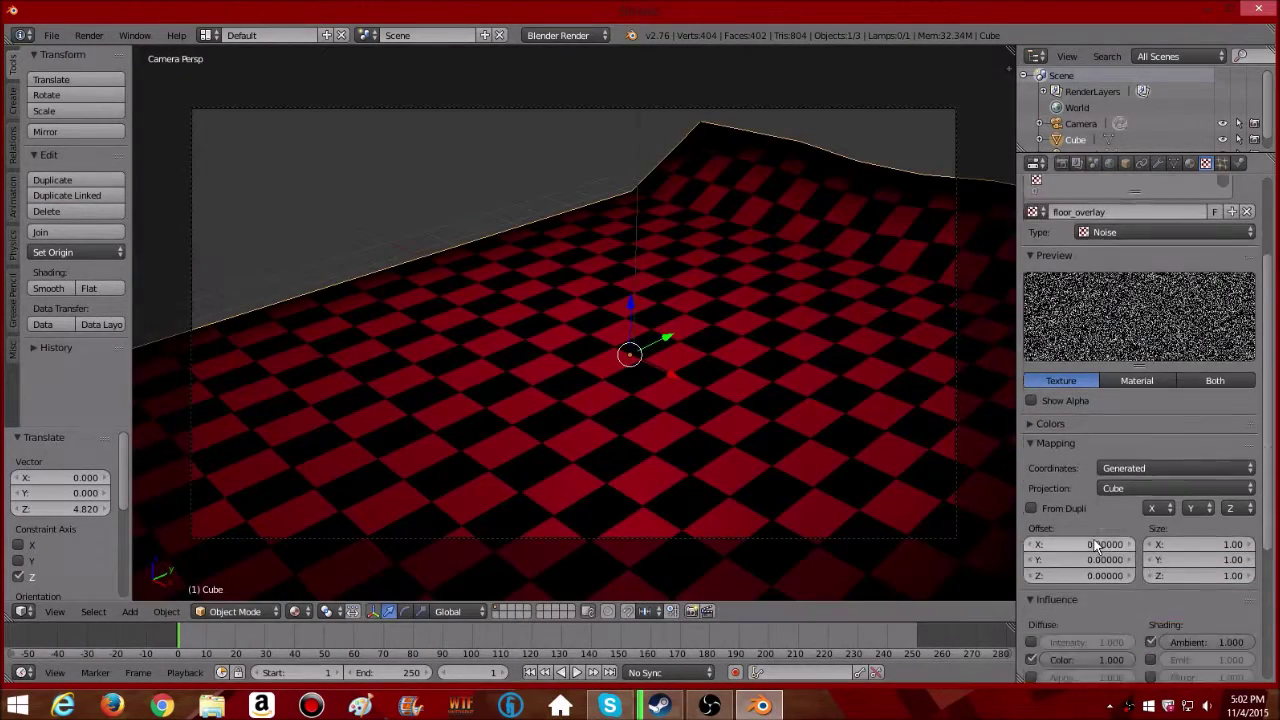
scroll(1098, 514, down, 5)
scroll(1109, 513, down, 1)
click(1151, 457)
click(1151, 457)
click(1151, 457)
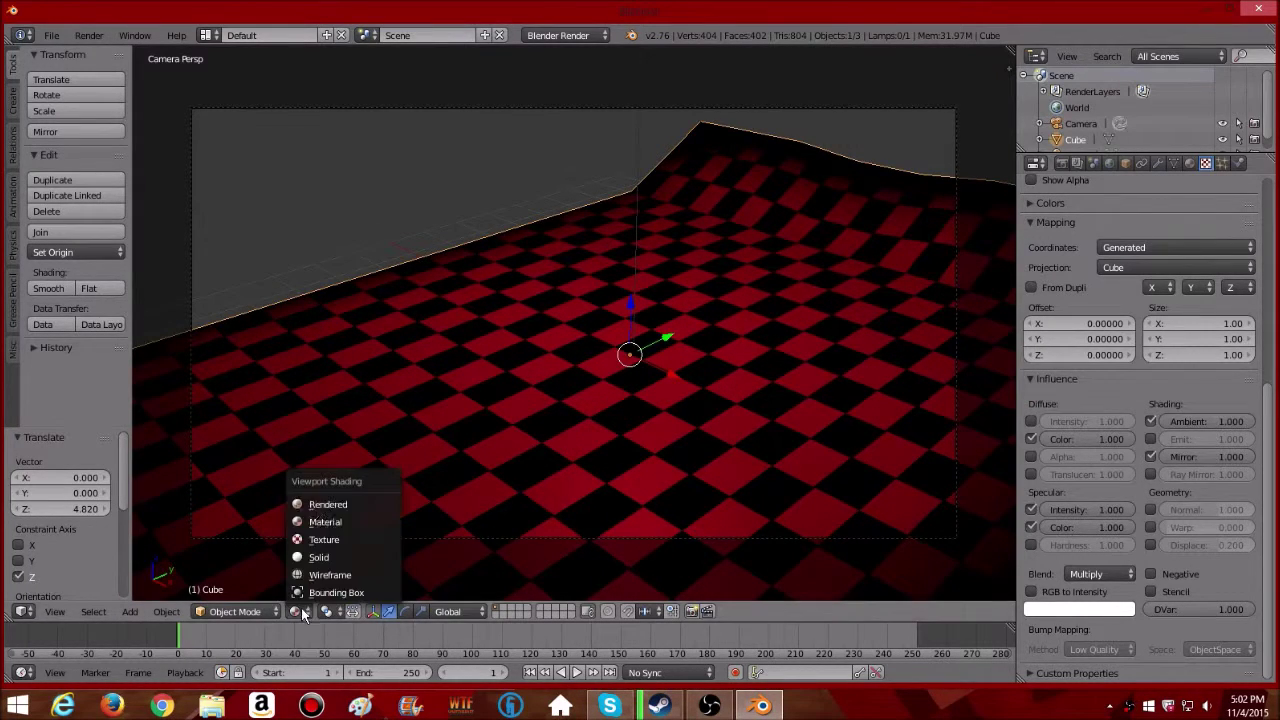
- Preview the floor in Rendered shading, then switch back to Texture shading
click(303, 611)
click(316, 504)
click(297, 611)
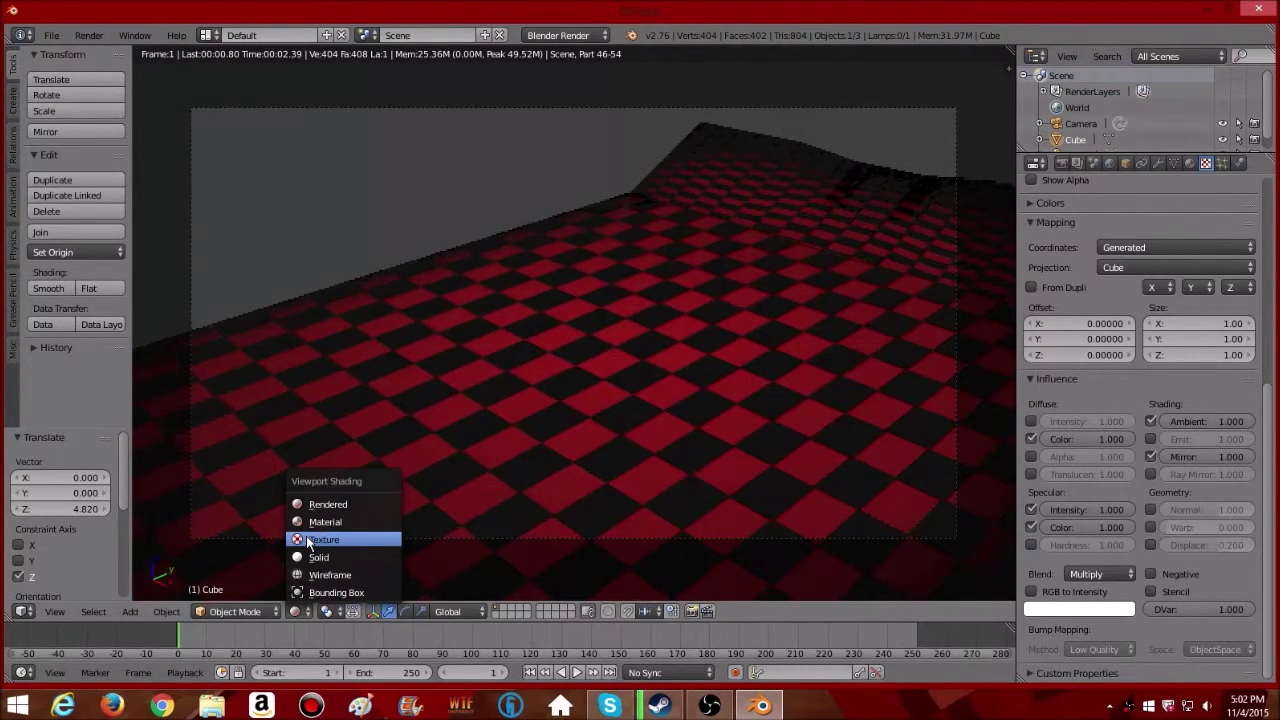
click(309, 540)
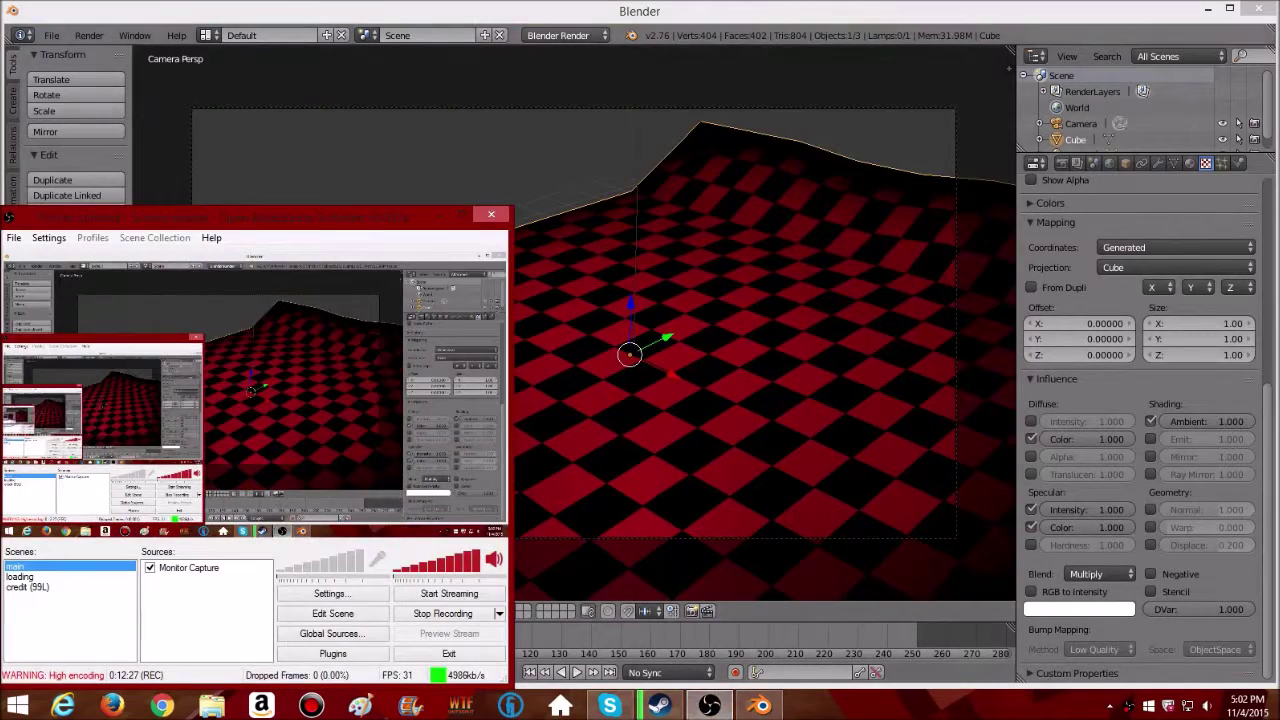
scroll(1180, 351, up, 6)
scroll(1180, 343, up, 2)
- Enable Mirror on the floor material and set its reflectivity value
click(1190, 162)
scroll(1114, 402, down, 1)
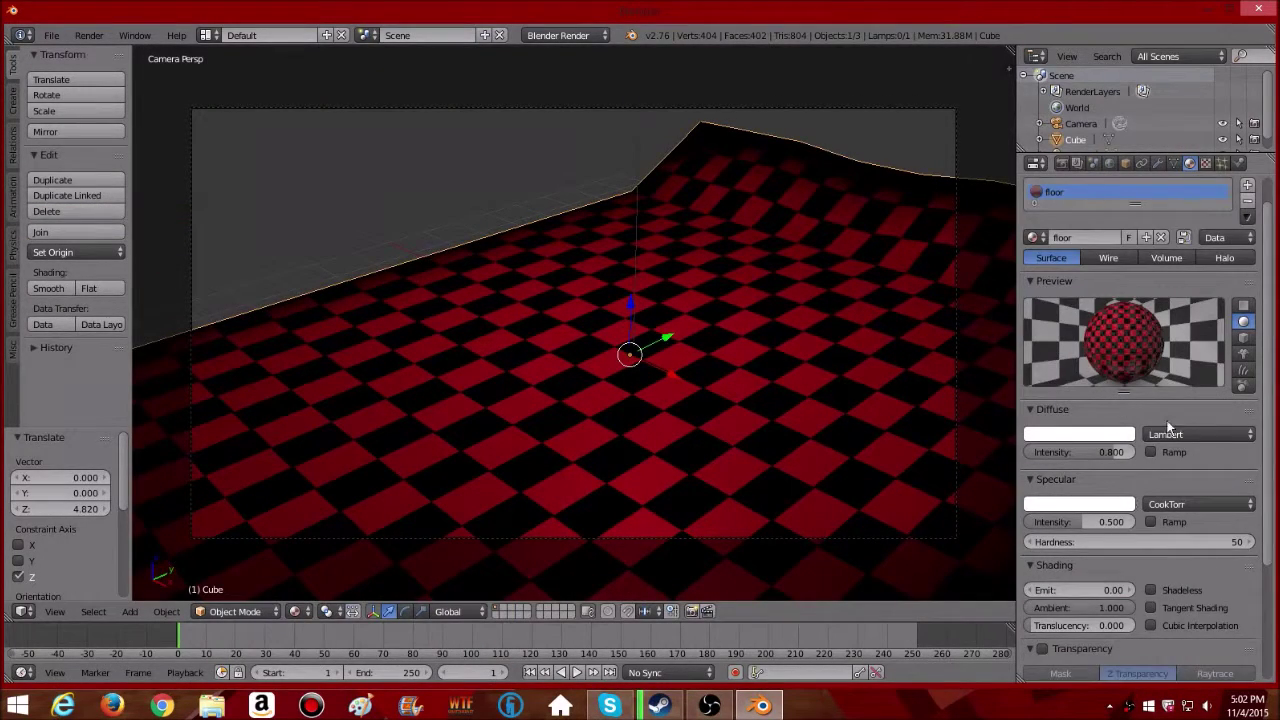
scroll(1153, 414, down, 5)
click(1042, 572)
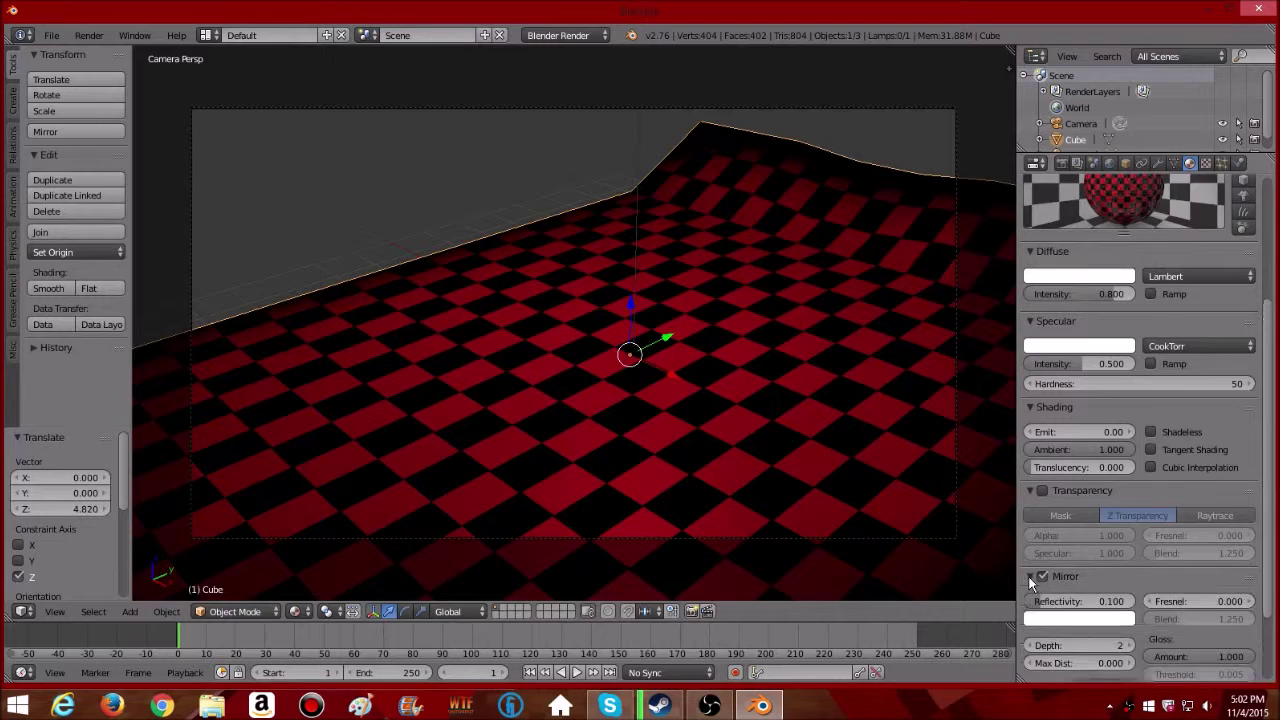
scroll(1042, 572, down, 1)
click(1039, 569)
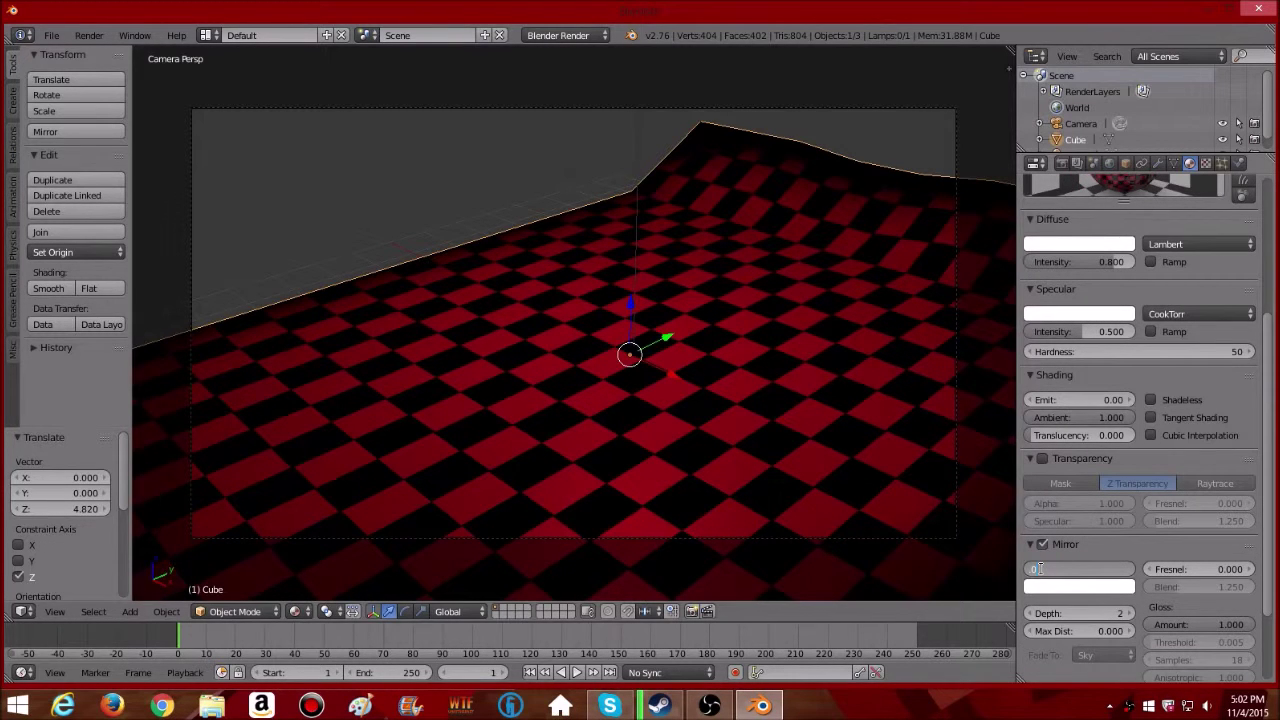
key(Return)
click(1030, 544)
- Expand the floor material's Shadow settings panel
scroll(1093, 404, up, 2)
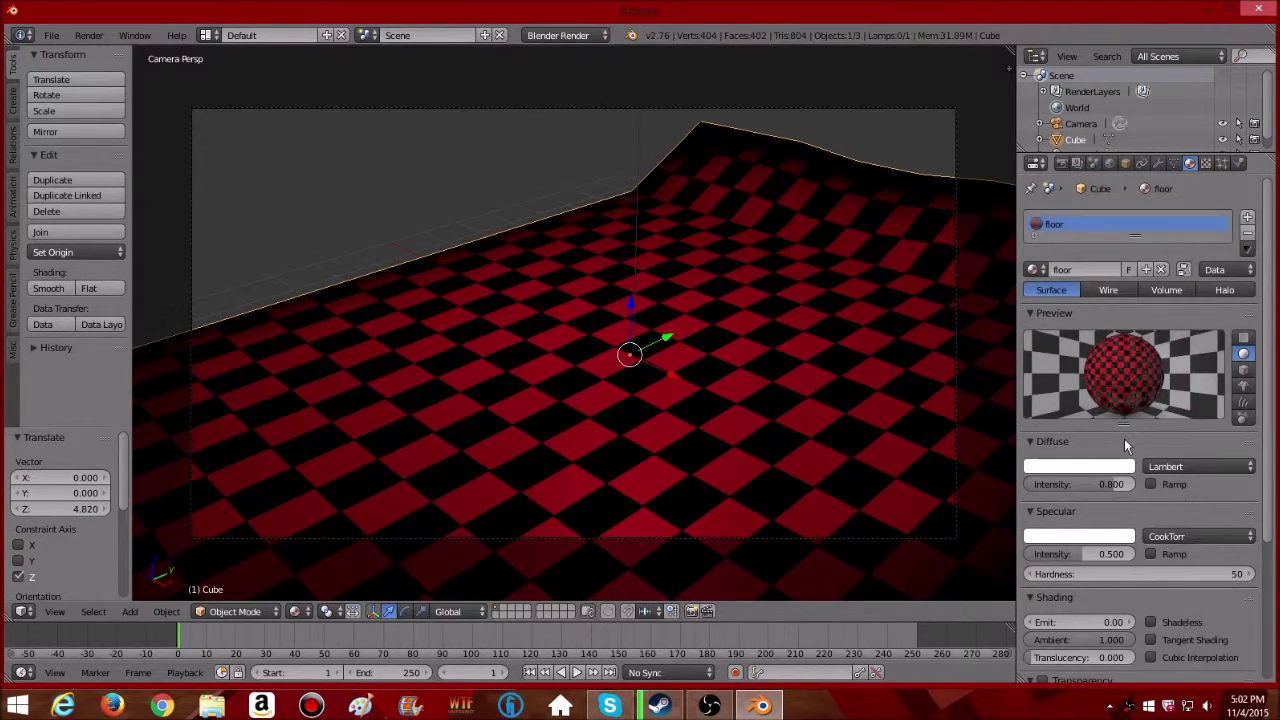
scroll(1128, 450, down, 2)
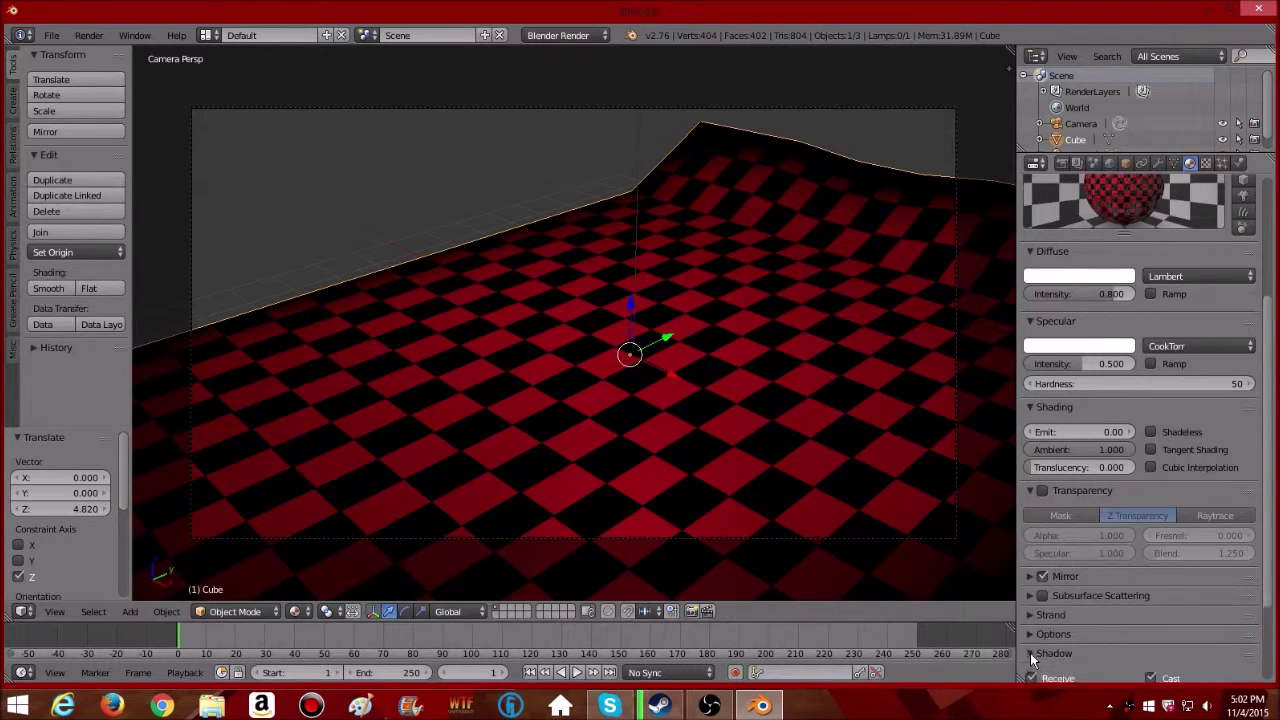
scroll(1030, 653, down, 3)
click(1030, 536)
scroll(1030, 536, up, 8)
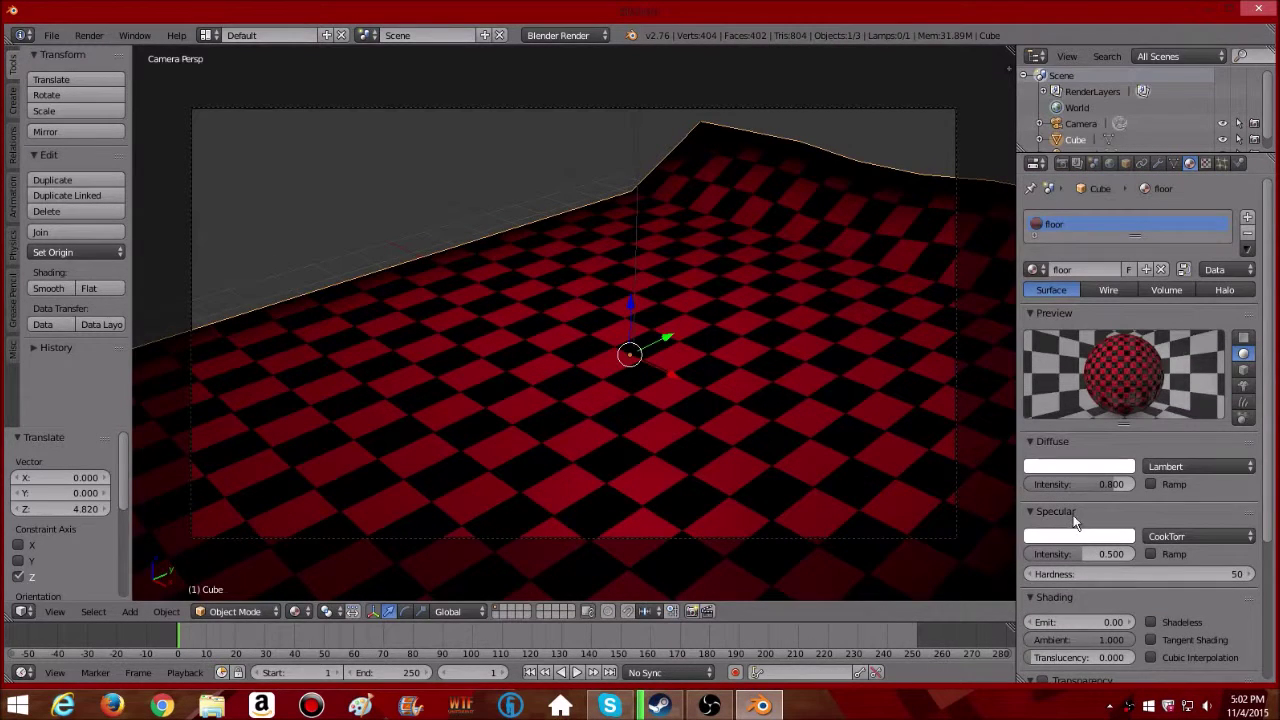
- Cycle through the material preview shapes, ending on the sphere preview
click(1243, 371)
click(1243, 386)
click(1243, 402)
click(1243, 418)
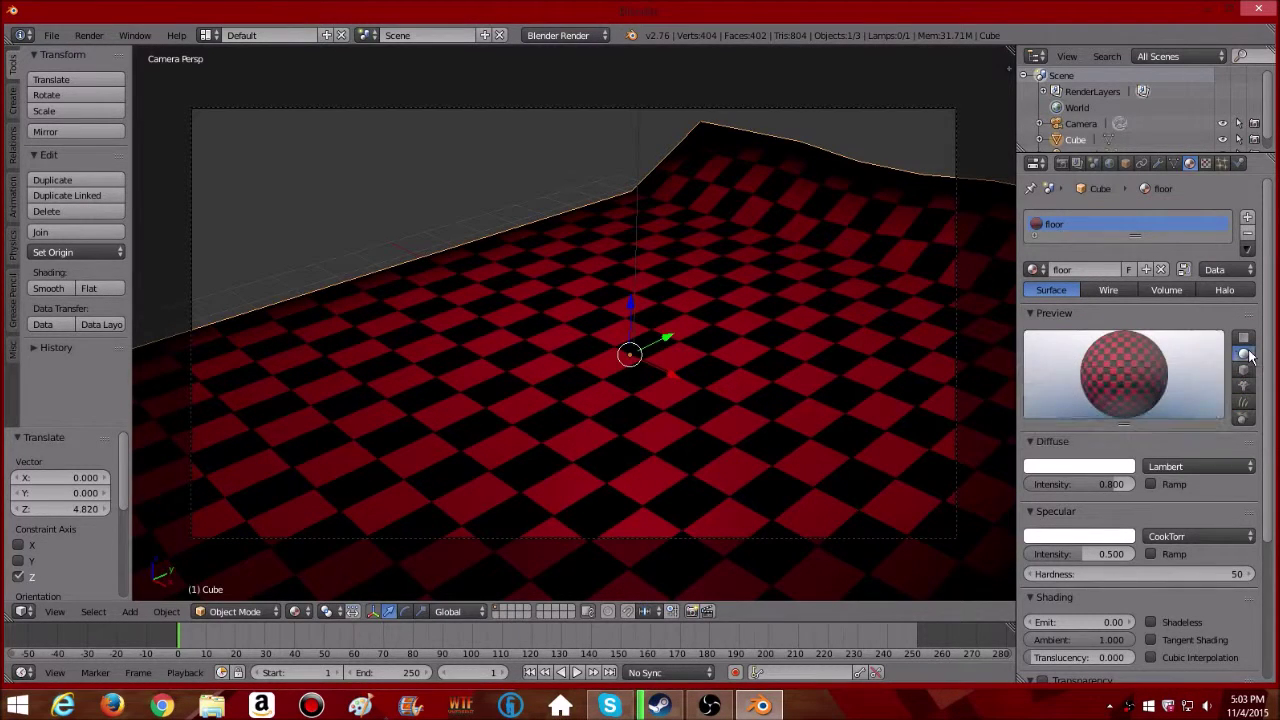
click(1243, 354)
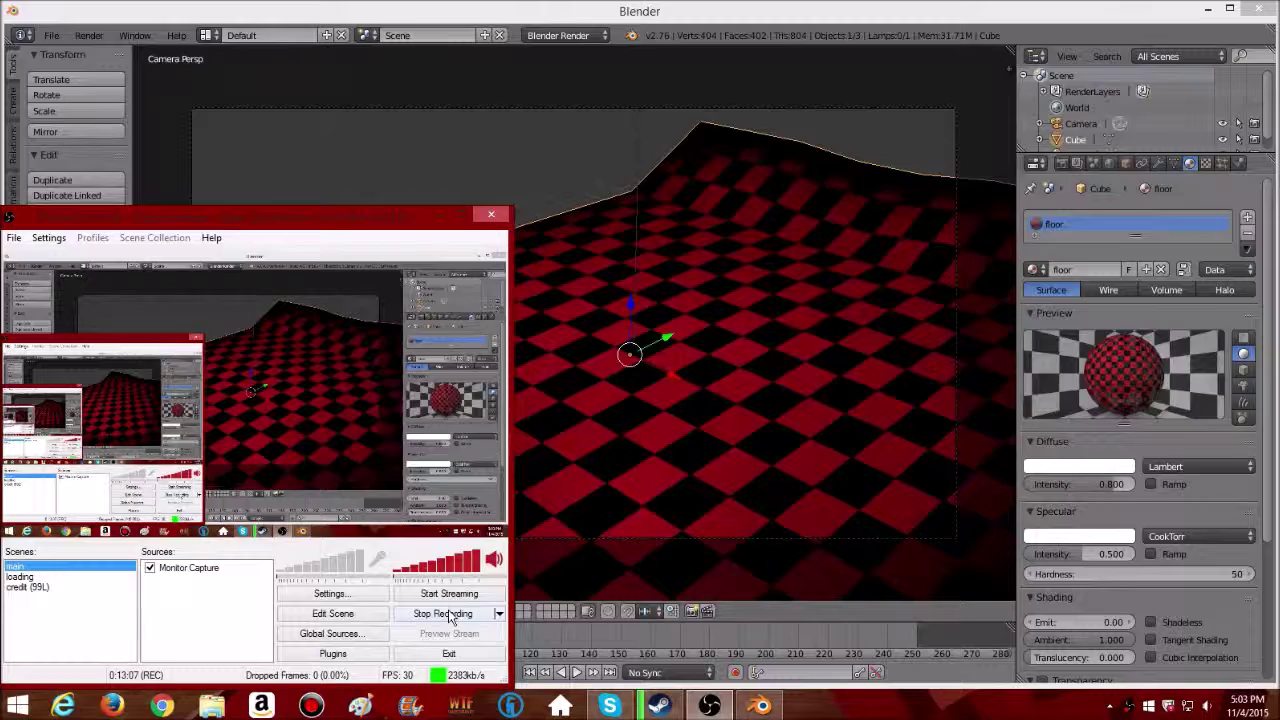